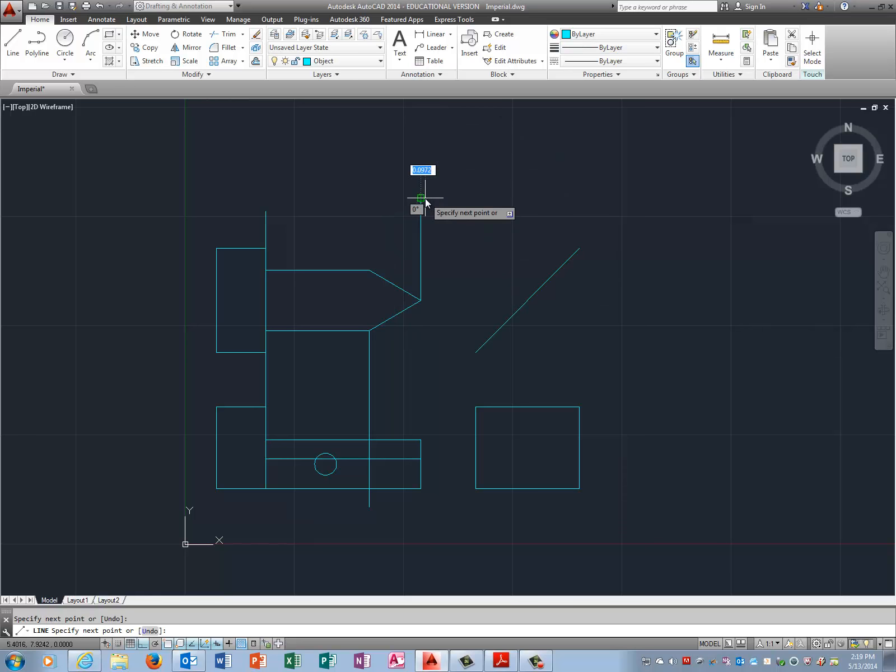
Step: Offset the vertical line rising from the top view's pointed tip by 0.75 toward the body of the part
{"action": "key", "text": "Escape"}
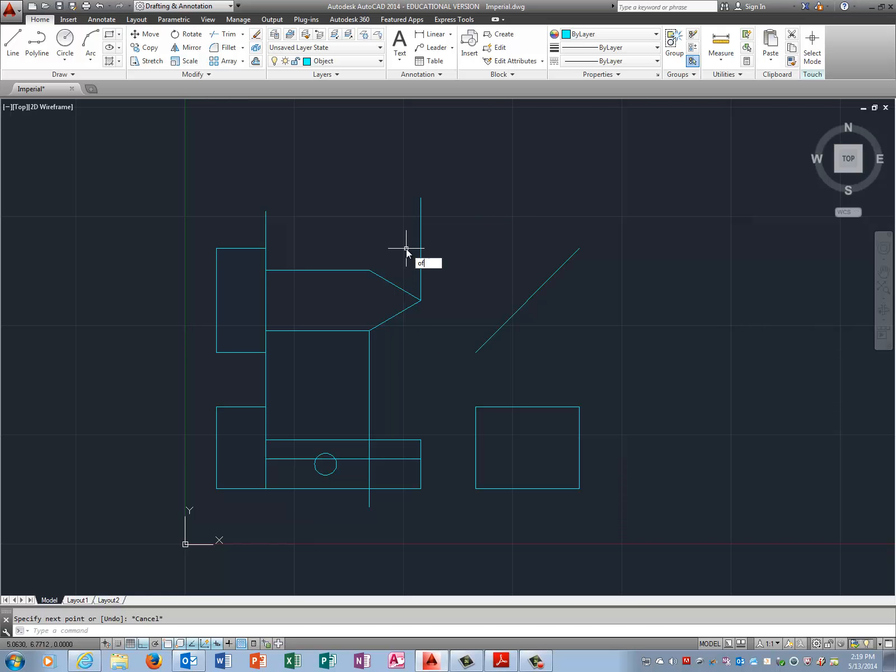
{"action": "type", "text": "offset"}
{"action": "key", "text": "Return"}
{"action": "type", "text": ".75"}
{"action": "key", "text": "Return"}
{"action": "left_click", "coordinate": [420, 244]}
{"action": "left_click", "coordinate": [358, 238]}
{"action": "key", "text": "Return"}
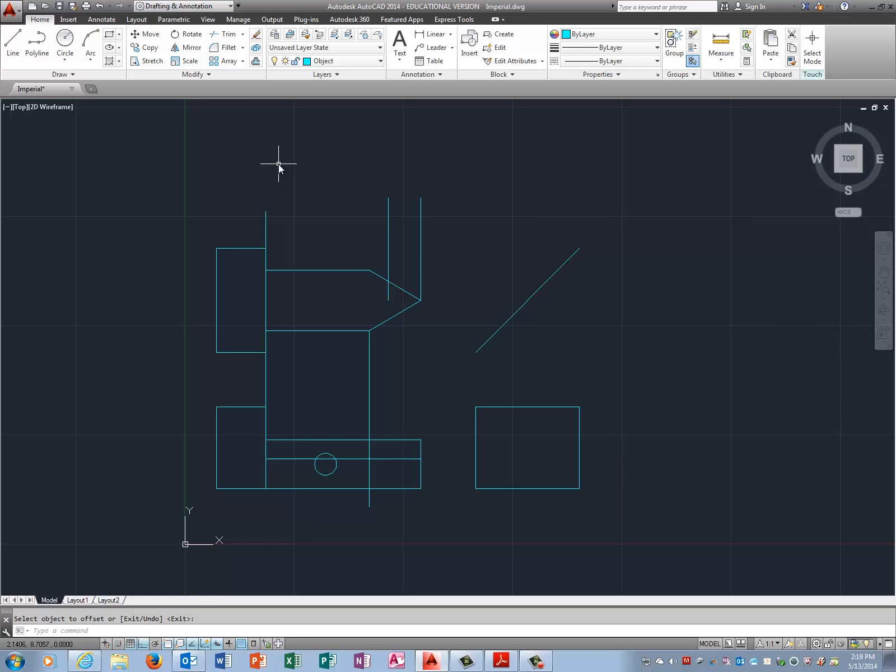
Step: Extend the offset vertical line down to the front view's bottom edge
{"action": "type", "text": "xtend"}
{"action": "key", "text": "Return"}
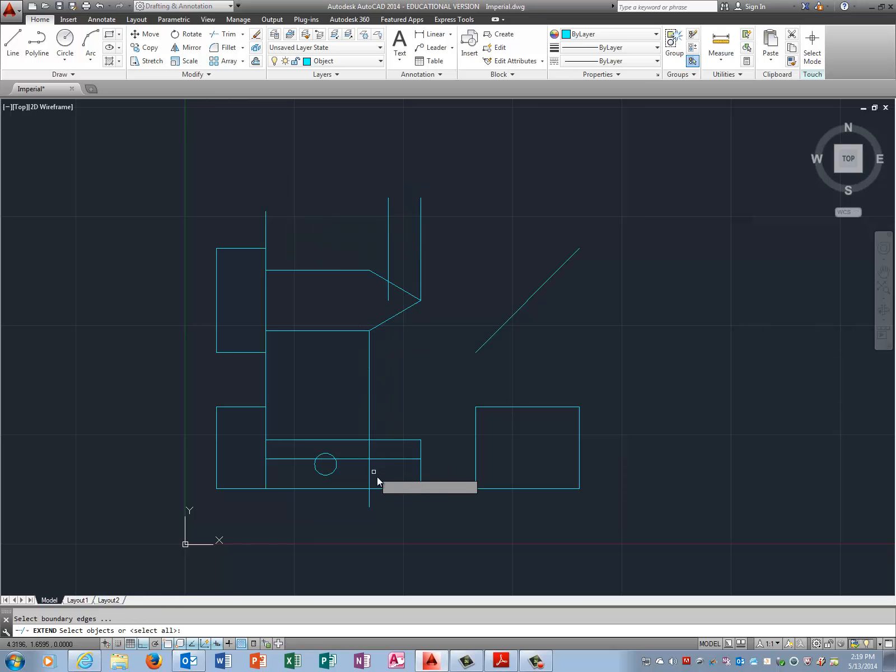
{"action": "left_click", "coordinate": [393, 488]}
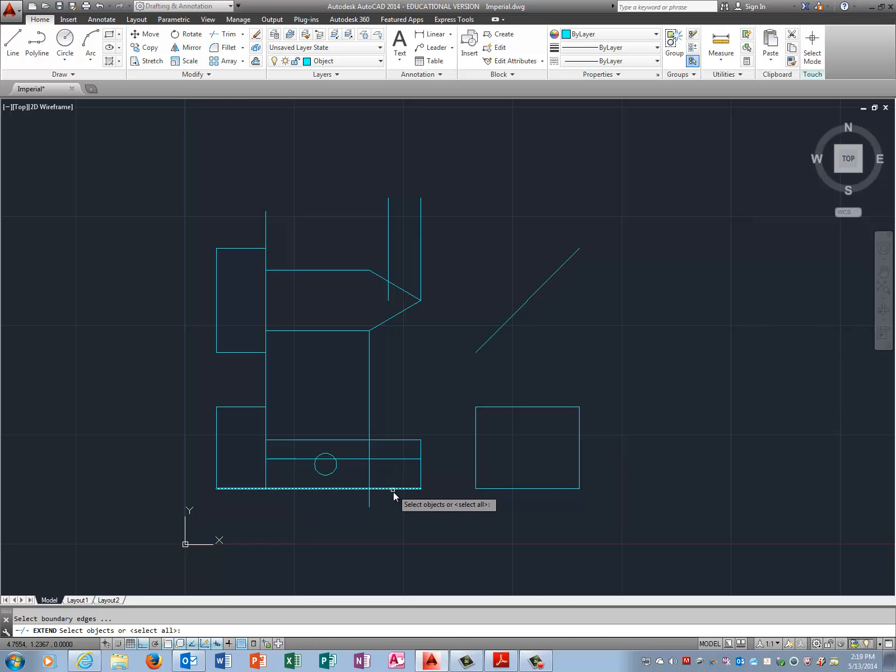
{"action": "key", "text": "Return"}
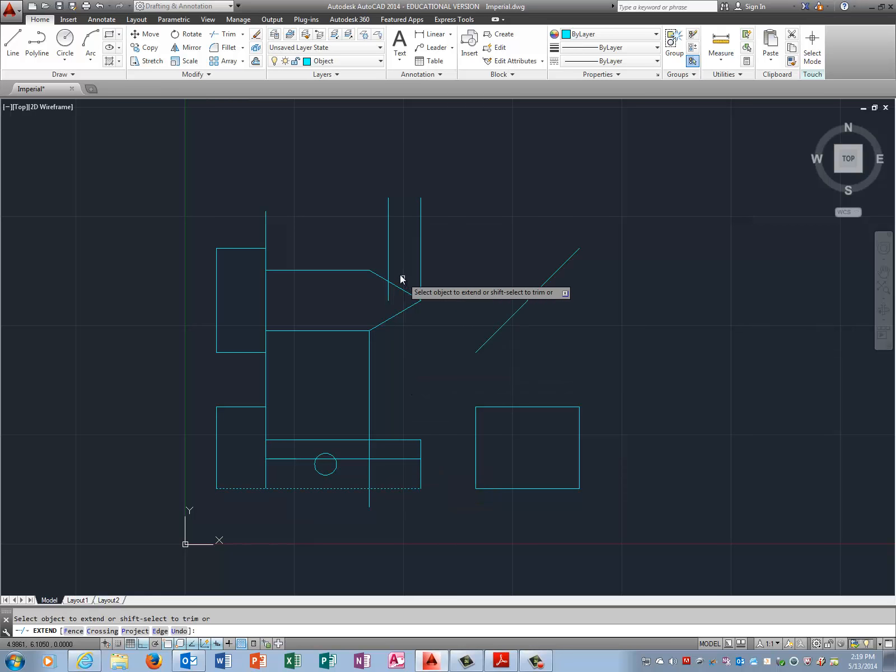
{"action": "left_click", "coordinate": [389, 267]}
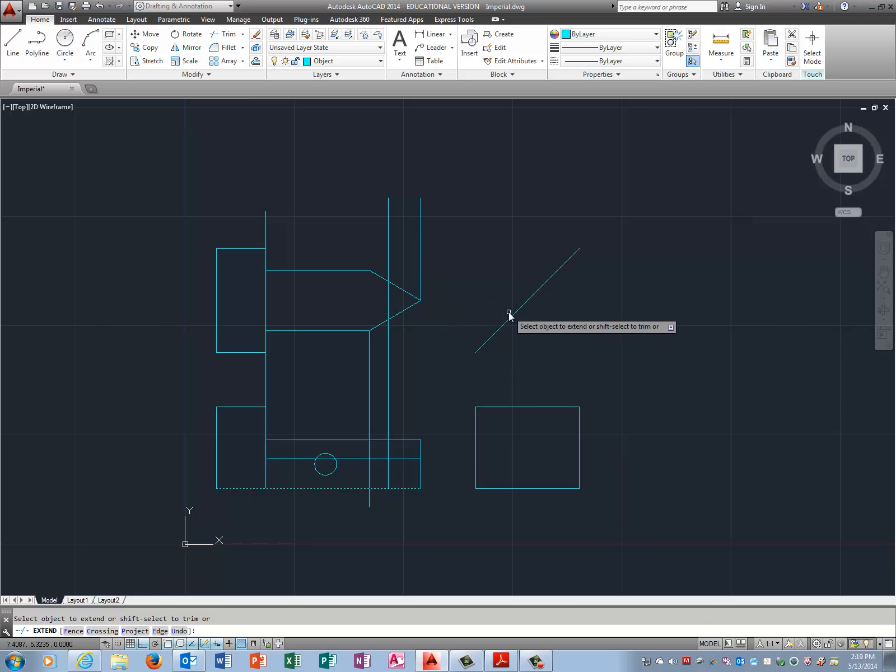
{"action": "key", "text": "Return"}
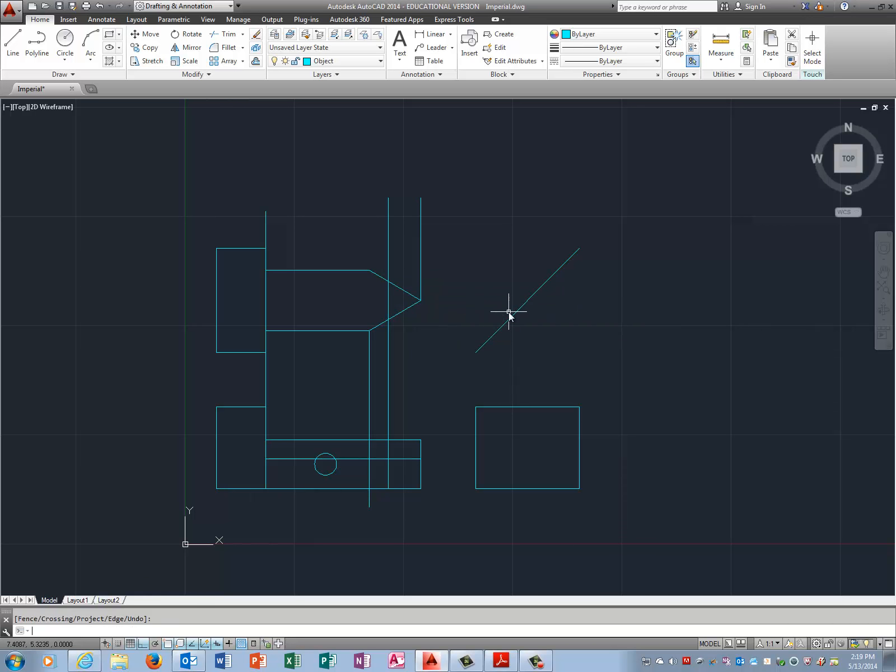
Step: Trim the front view's right edge above the inner horizontal line, using that line as the cutting edge
{"action": "left_click", "coordinate": [388, 473]}
{"action": "key", "text": "Return"}
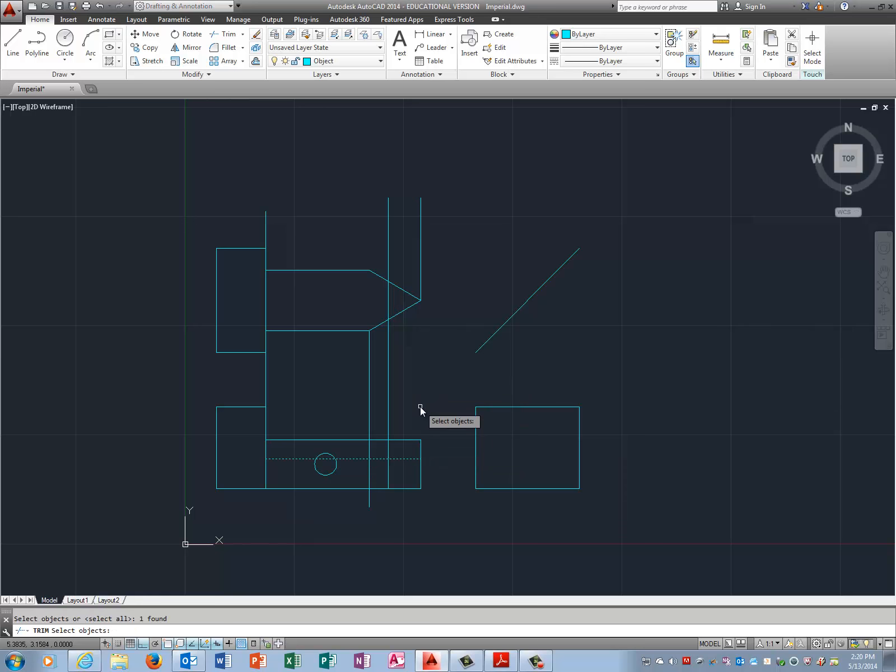
{"action": "key", "text": "Return"}
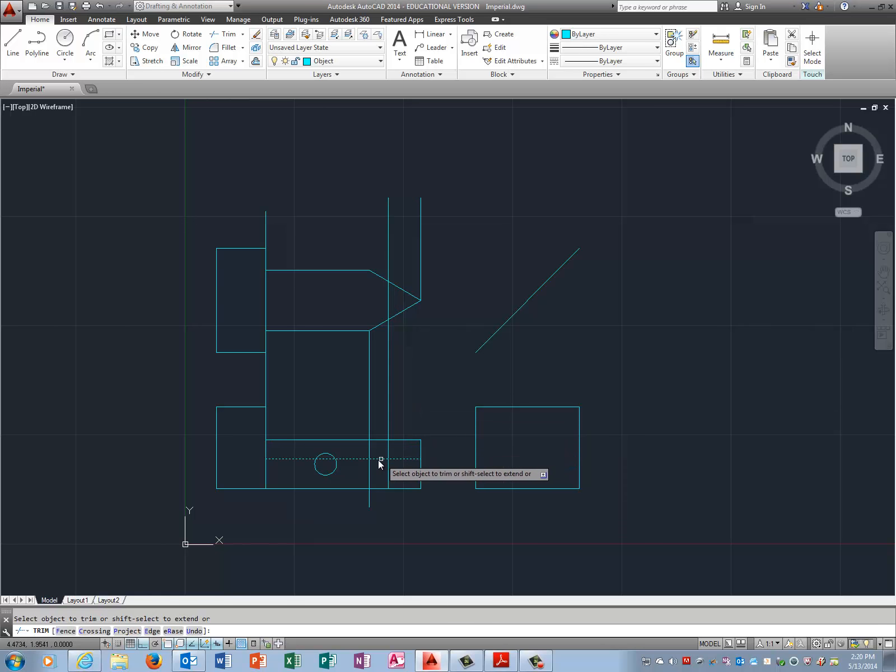
{"action": "left_click", "coordinate": [419, 448]}
{"action": "right_click", "coordinate": [441, 413]}
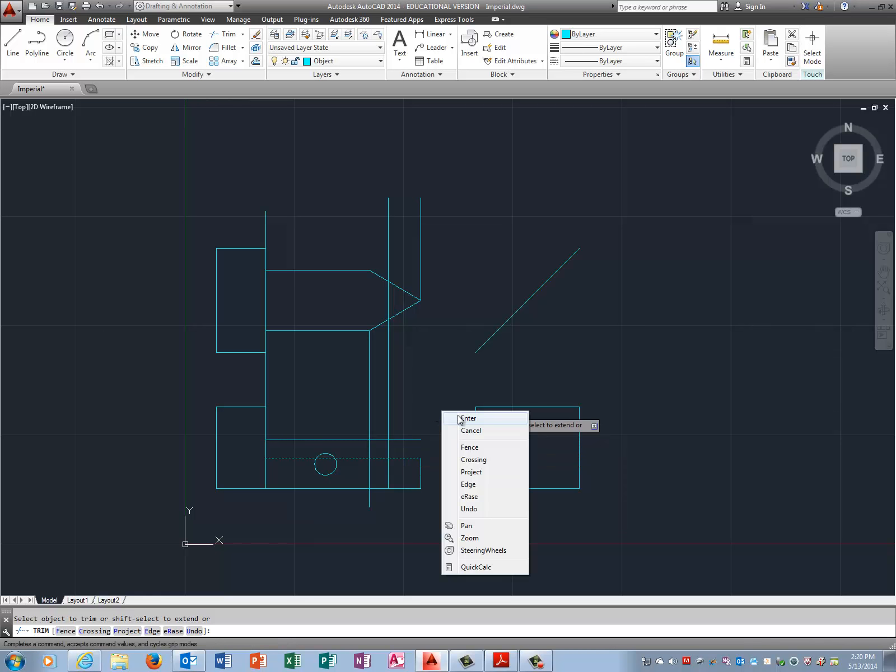
{"action": "left_click", "coordinate": [456, 419]}
Step: Trim the front view's inner horizontal line between the two vertical projection lines
{"action": "right_click", "coordinate": [422, 366]}
{"action": "left_click", "coordinate": [448, 373]}
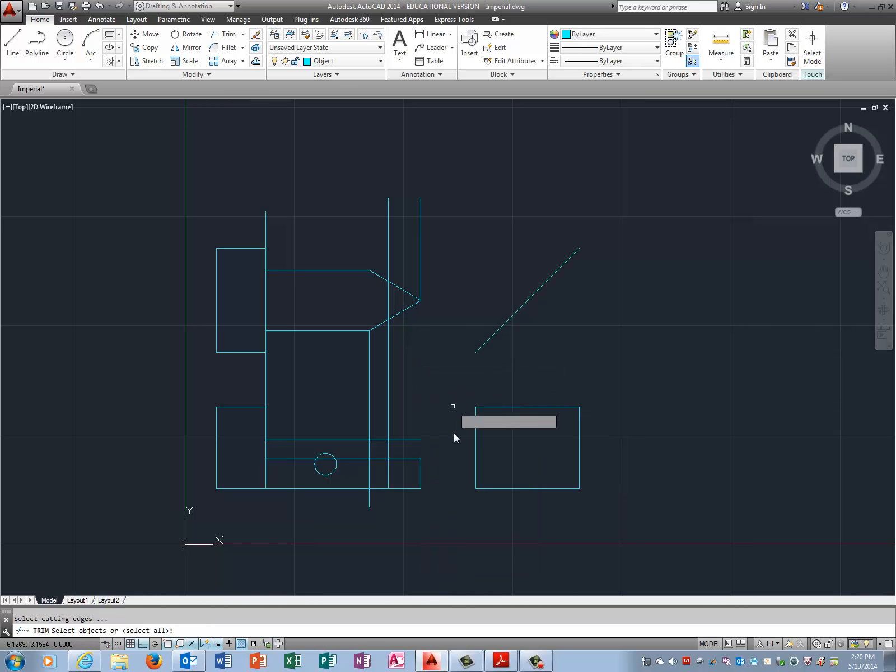
{"action": "left_click", "coordinate": [369, 475]}
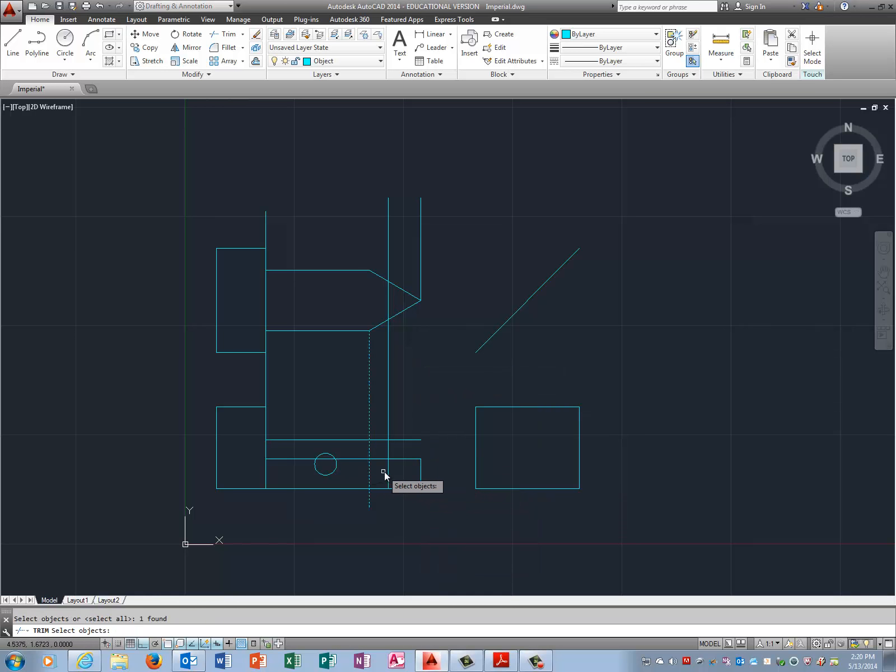
{"action": "left_click", "coordinate": [388, 473]}
{"action": "key", "text": "Return"}
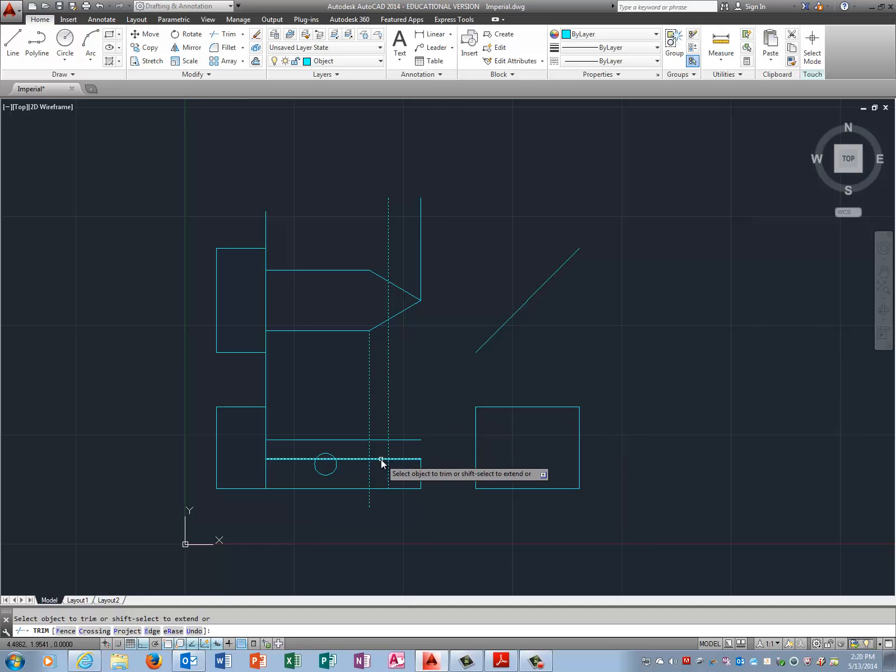
{"action": "left_click", "coordinate": [381, 459]}
{"action": "right_click", "coordinate": [427, 417]}
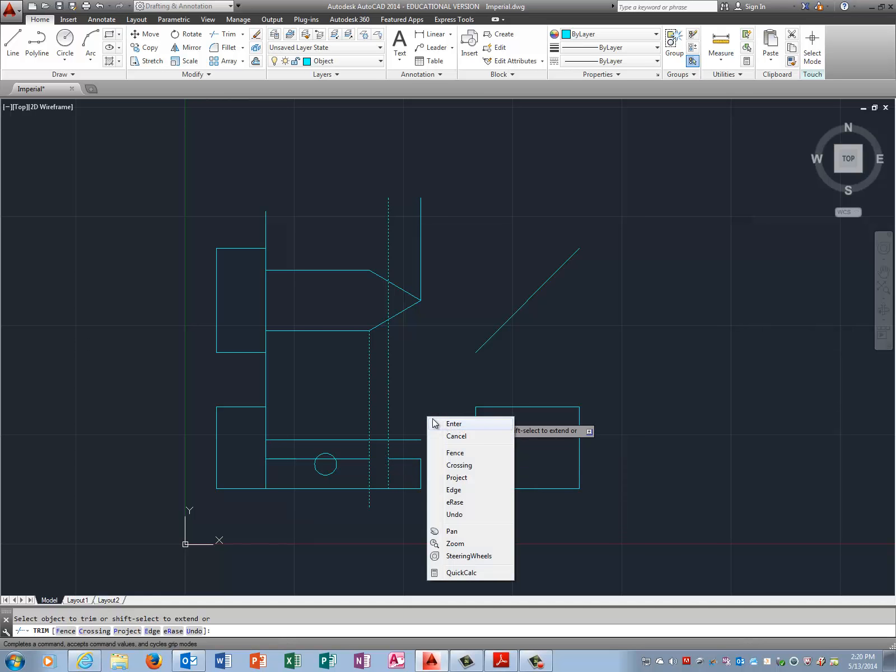
{"action": "left_click", "coordinate": [448, 424]}
Step: Trim the offset vertical line below the short horizontal step edge in the front view
{"action": "right_click", "coordinate": [417, 403]}
{"action": "left_click", "coordinate": [443, 411]}
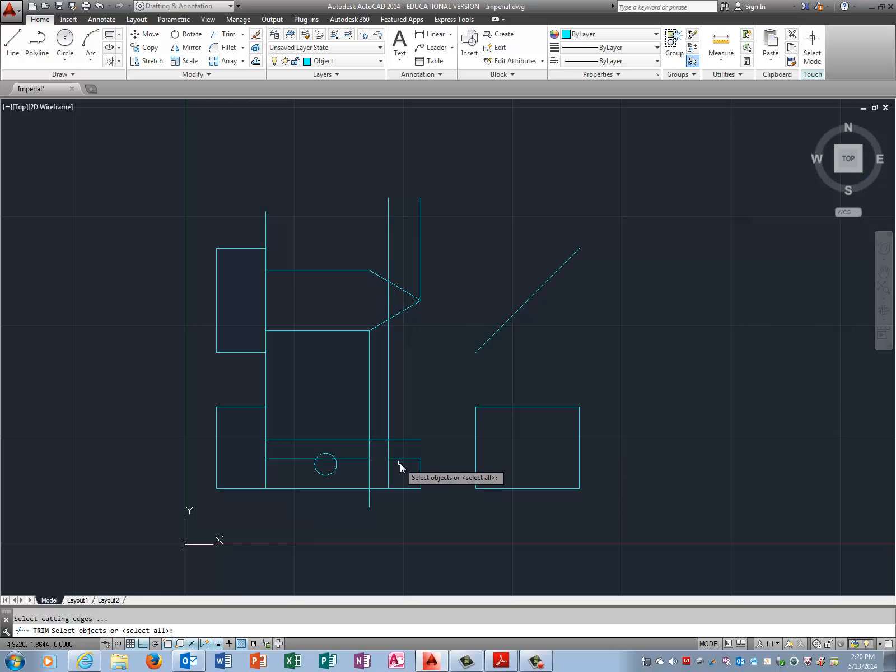
{"action": "left_click", "coordinate": [393, 459]}
{"action": "key", "text": "Return"}
{"action": "left_click", "coordinate": [389, 475]}
{"action": "right_click", "coordinate": [427, 395]}
{"action": "left_click", "coordinate": [443, 403]}
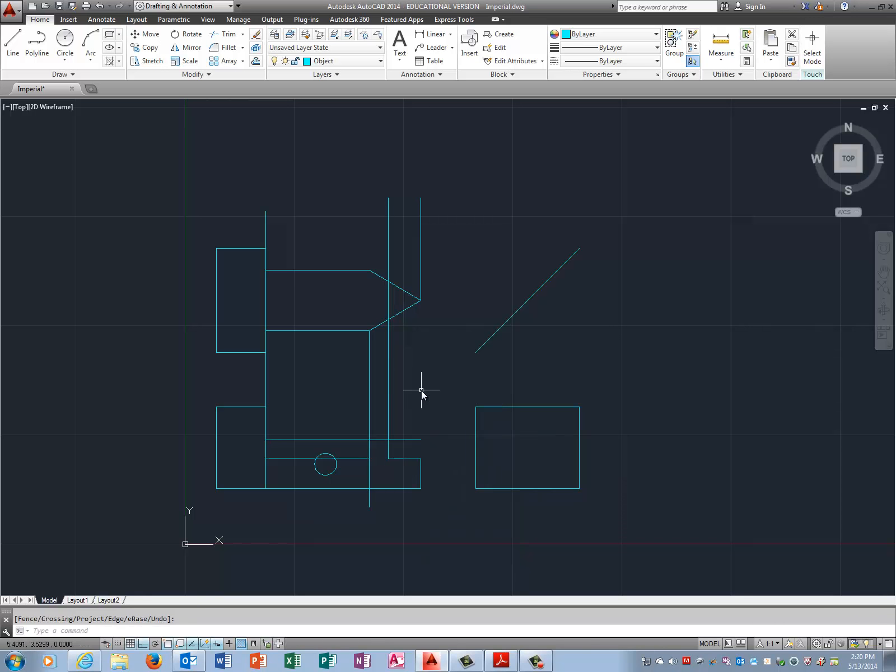
Step: Trim both vertical projection lines above the front view's upper horizontal line, using that line as the cutting edge
{"action": "right_click", "coordinate": [408, 414]}
{"action": "left_click", "coordinate": [426, 422]}
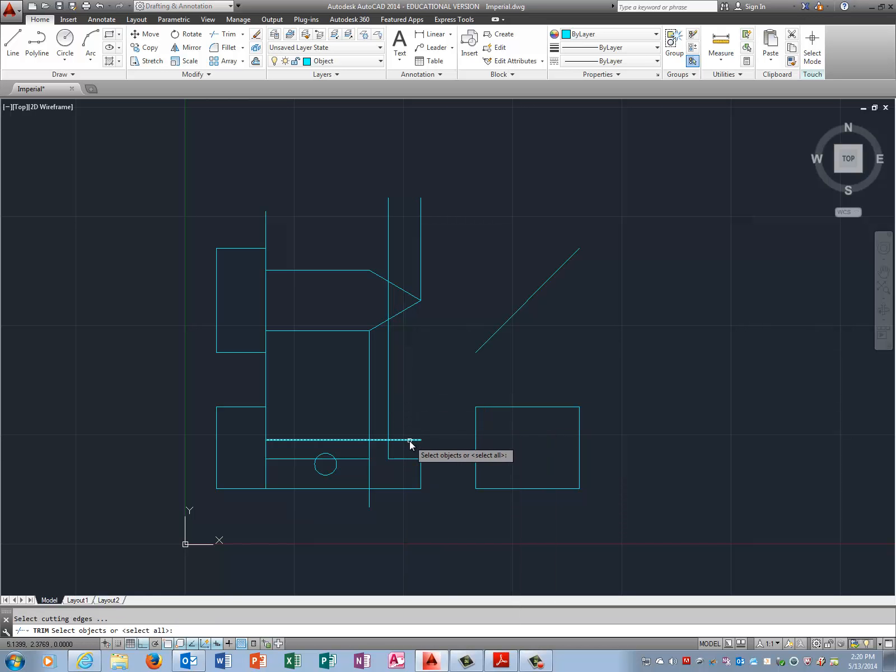
{"action": "left_click", "coordinate": [410, 440]}
{"action": "key", "text": "Return"}
{"action": "left_click", "coordinate": [388, 405]}
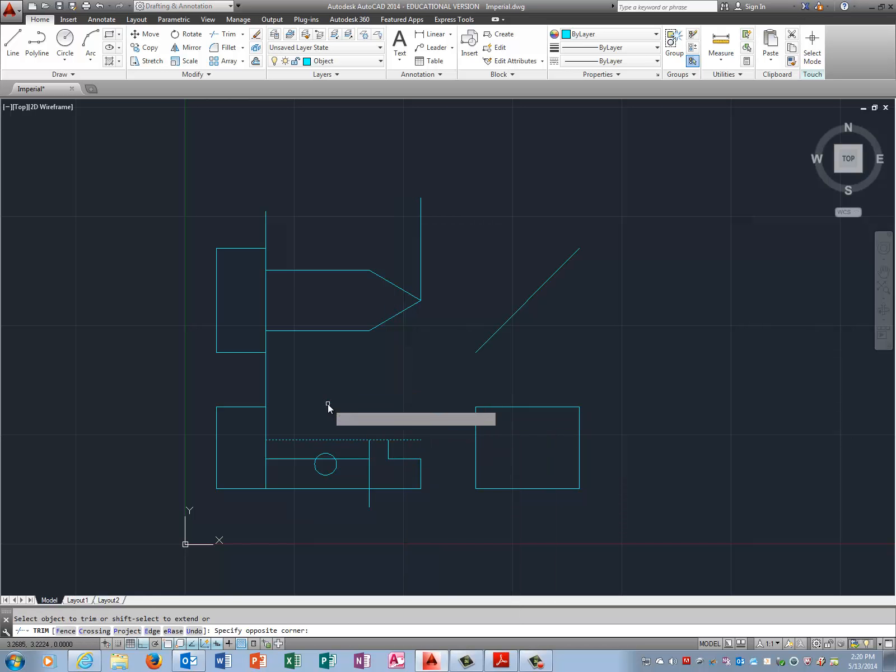
{"action": "right_click", "coordinate": [391, 396]}
{"action": "left_click", "coordinate": [406, 404]}
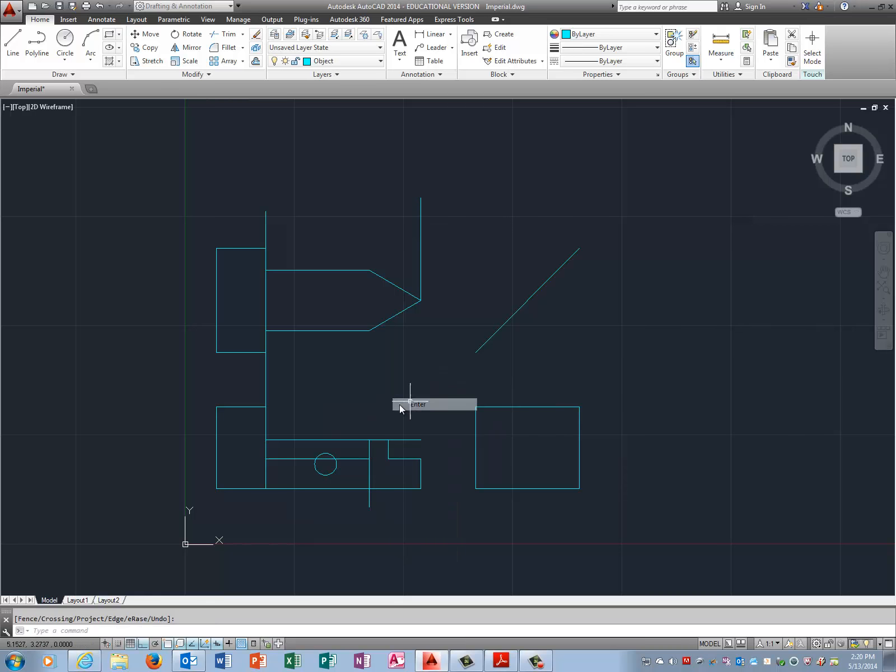
Step: Trim the shoulder's vertical projection line where it sticks out below the front view's bottom edge
{"action": "right_click", "coordinate": [377, 400]}
{"action": "left_click", "coordinate": [400, 408]}
{"action": "left_click", "coordinate": [393, 489]}
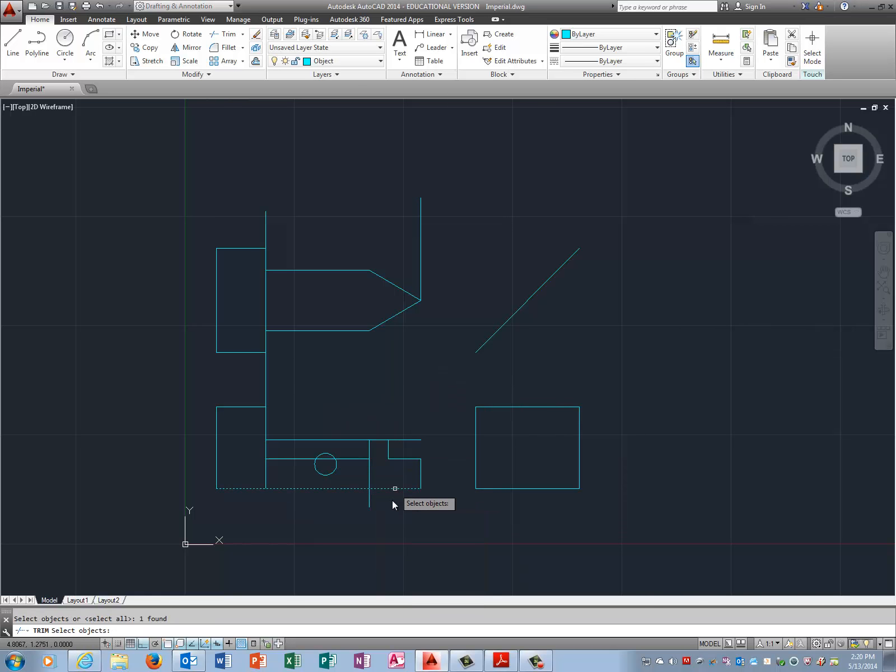
{"action": "key", "text": "Return"}
{"action": "left_click", "coordinate": [369, 499]}
{"action": "right_click", "coordinate": [386, 505]}
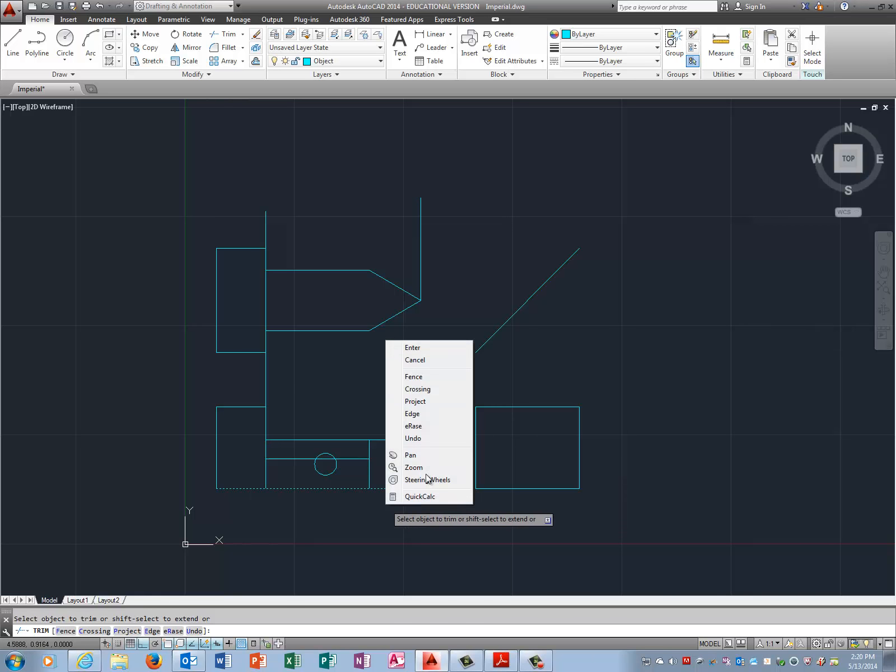
{"action": "left_click", "coordinate": [429, 348]}
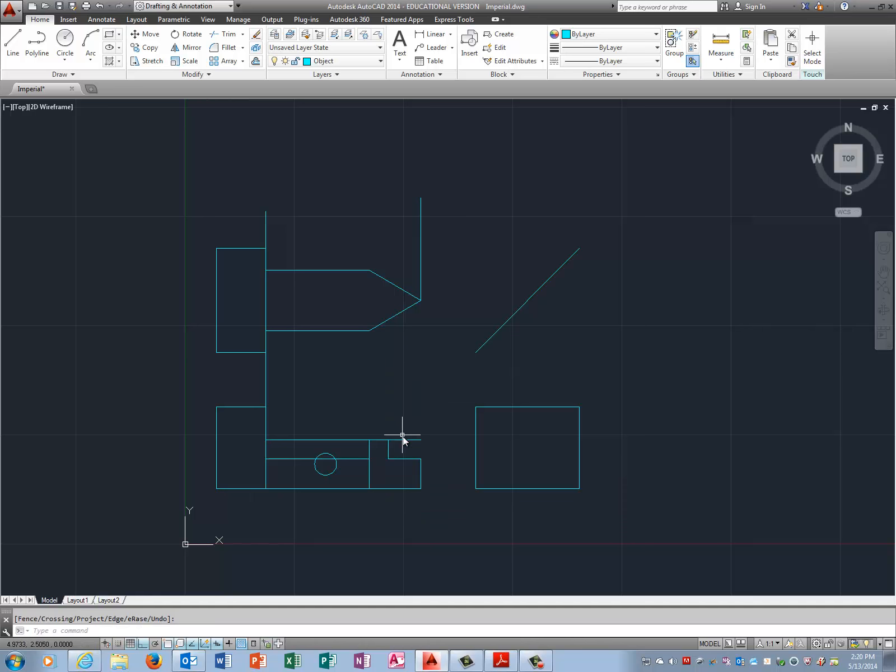
Step: Trim the front view's upper horizontal line beyond the step's vertical edge and erase the leftover inner horizontal line
{"action": "right_click", "coordinate": [388, 384]}
{"action": "left_click", "coordinate": [397, 389]}
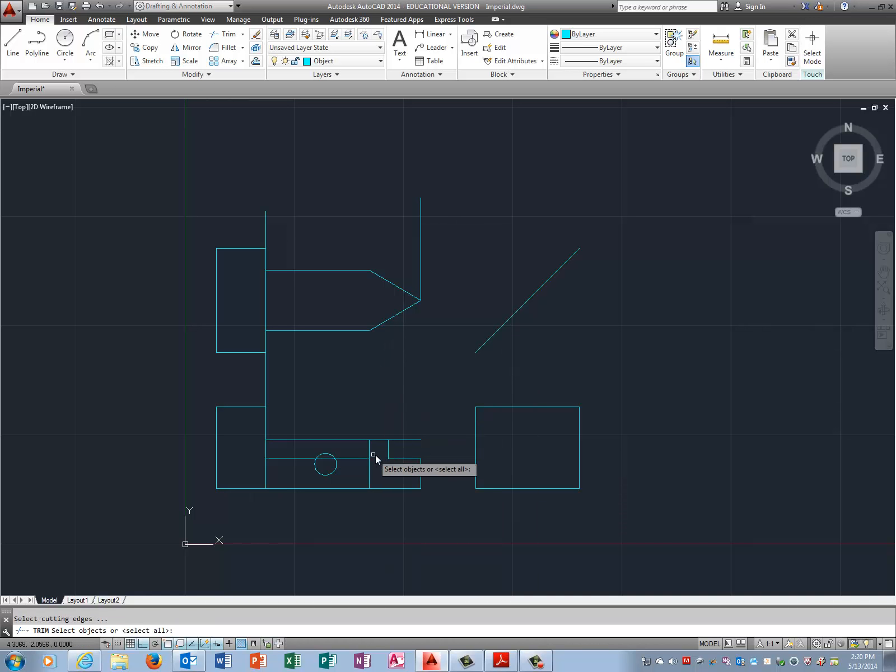
{"action": "left_click", "coordinate": [388, 450]}
{"action": "key", "text": "Return"}
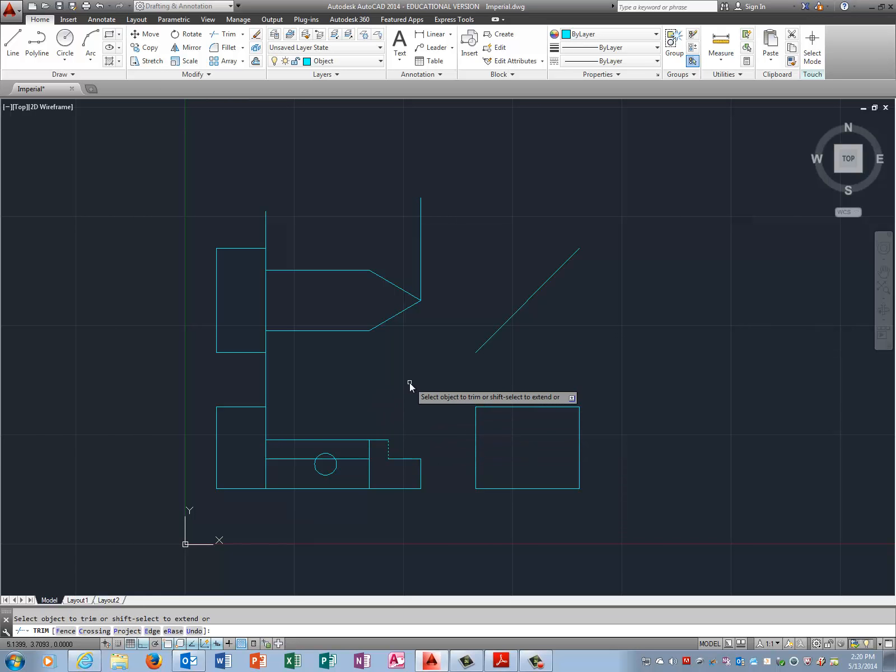
{"action": "key", "text": "Return"}
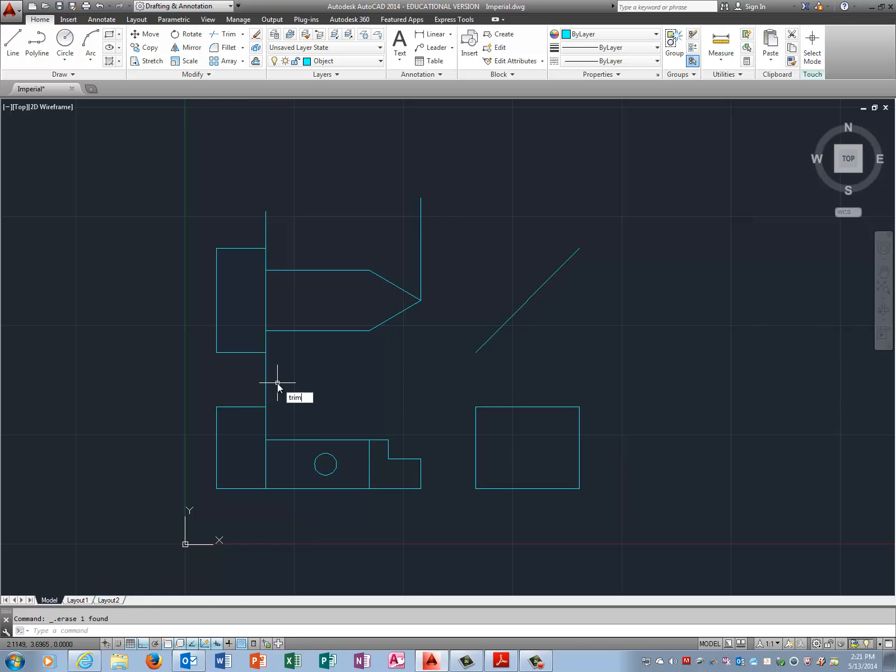
{"action": "type", "text": "trim"}
{"action": "key", "text": "Return"}
{"action": "left_click", "coordinate": [247, 407]}
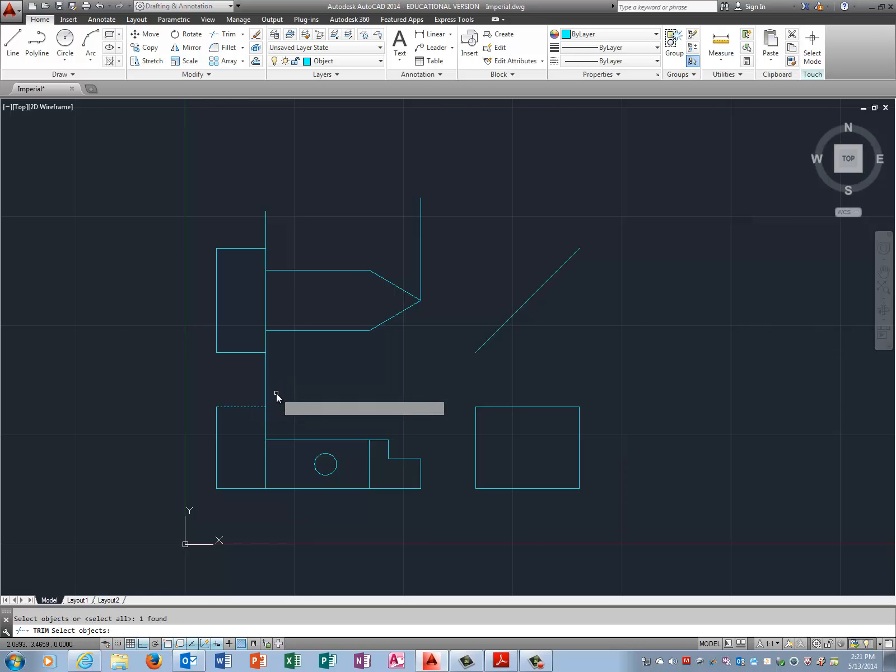
{"action": "key", "text": "Return"}
{"action": "key", "text": "Escape"}
Step: Trim the vertical line between the top and front views, using the two head edges facing each other as cutting edges
{"action": "right_click", "coordinate": [326, 370]}
{"action": "left_click", "coordinate": [332, 376]}
{"action": "left_click", "coordinate": [247, 407]}
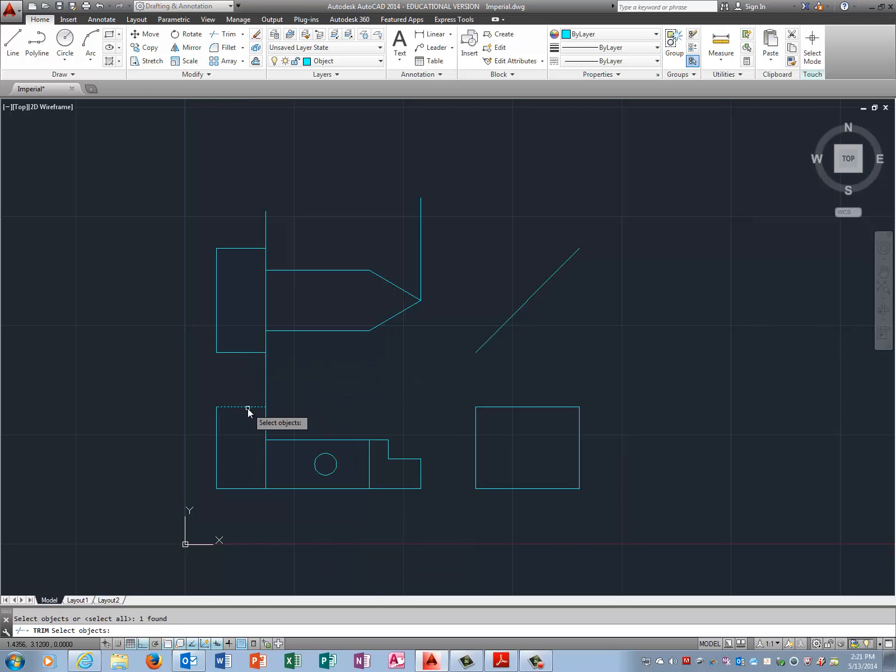
{"action": "left_click", "coordinate": [253, 354]}
{"action": "key", "text": "Return"}
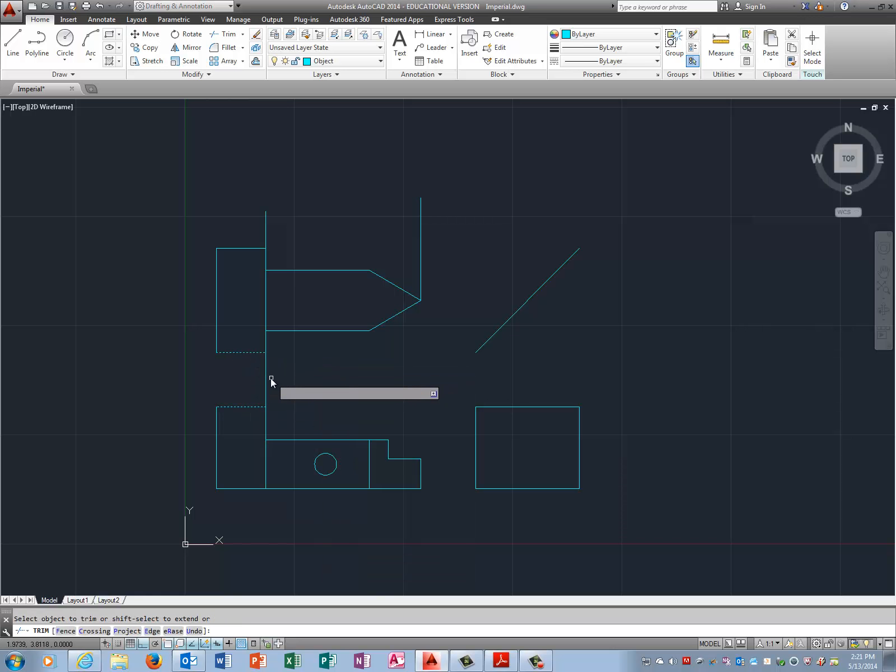
{"action": "key", "text": "Return"}
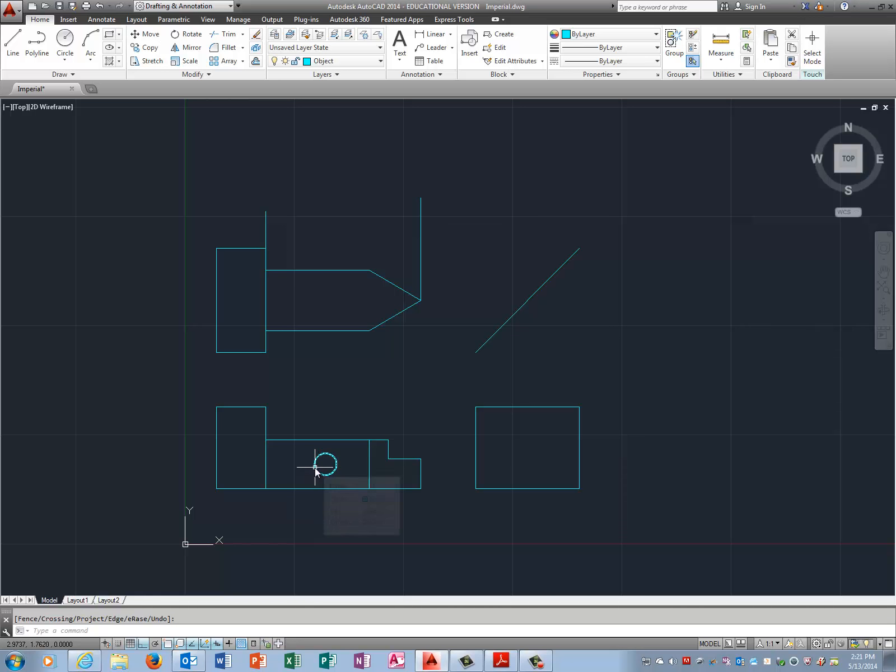
Step: Draw a horizontal projection line from the top view's upper shoulder corner to a point past the diagonal miter line
{"action": "left_click", "coordinate": [12, 40]}
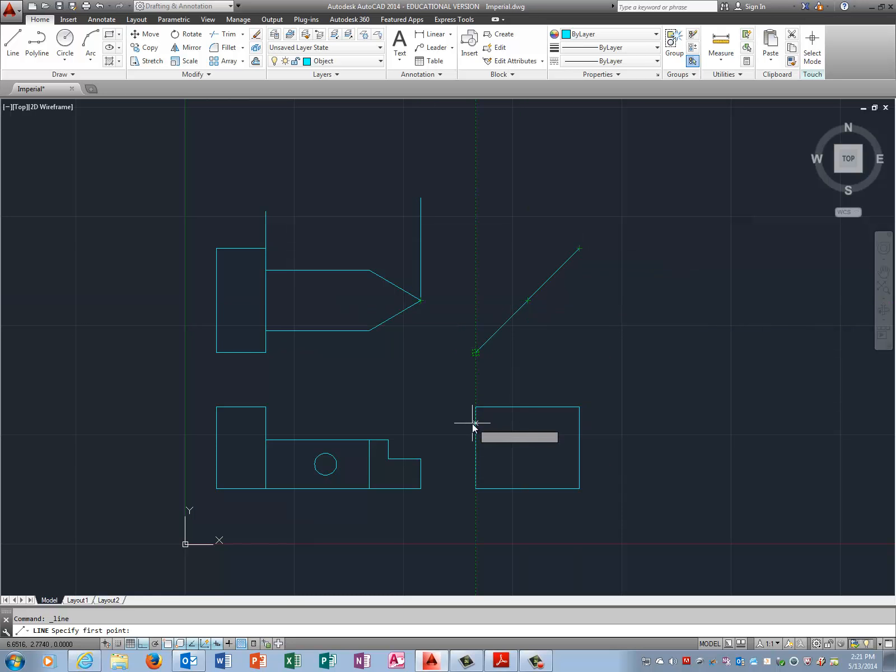
{"action": "left_click", "coordinate": [369, 270]}
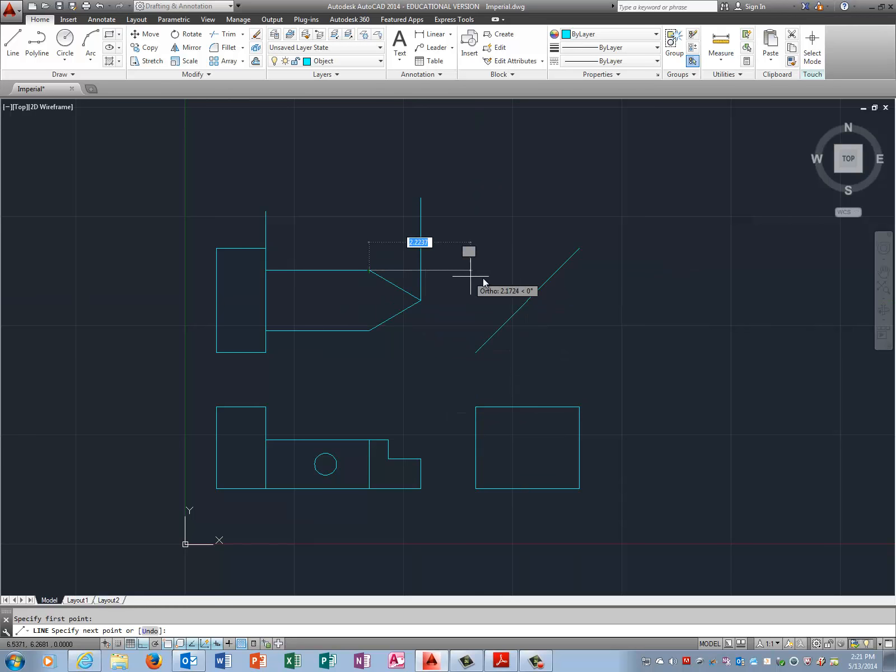
{"action": "right_click", "coordinate": [665, 280]}
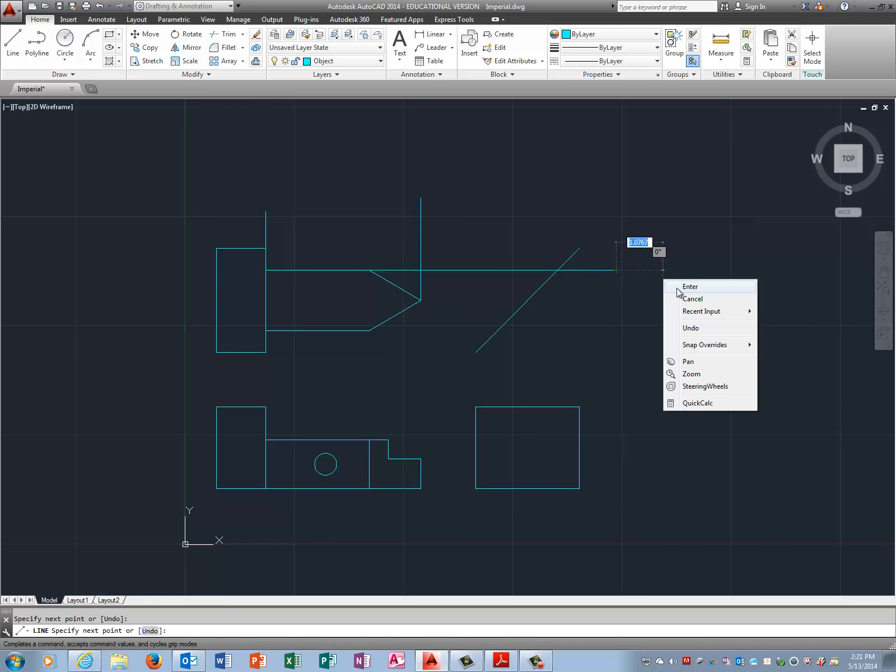
{"action": "left_click", "coordinate": [690, 287]}
Step: Draw a horizontal projection line from the top view's pointed tip across the diagonal miter line
{"action": "right_click", "coordinate": [615, 294]}
{"action": "left_click", "coordinate": [633, 300]}
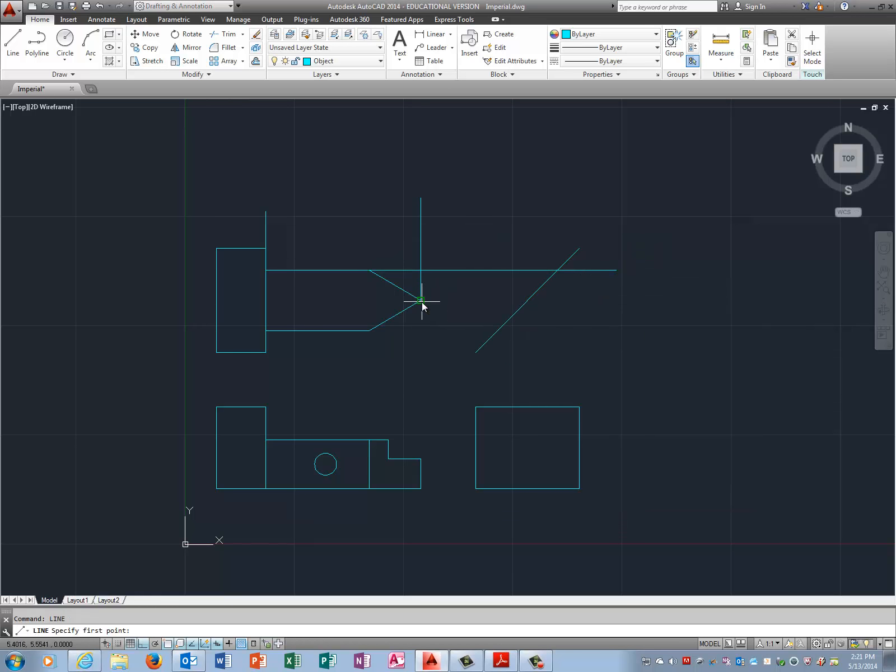
{"action": "left_click", "coordinate": [421, 300]}
{"action": "left_click", "coordinate": [593, 301]}
{"action": "right_click", "coordinate": [619, 301]}
{"action": "left_click", "coordinate": [636, 308]}
Step: Draw a horizontal projection line from the top view's lower shoulder corner across the diagonal miter line
{"action": "right_click", "coordinate": [637, 308]}
{"action": "left_click", "coordinate": [641, 312]}
{"action": "left_click", "coordinate": [369, 331]}
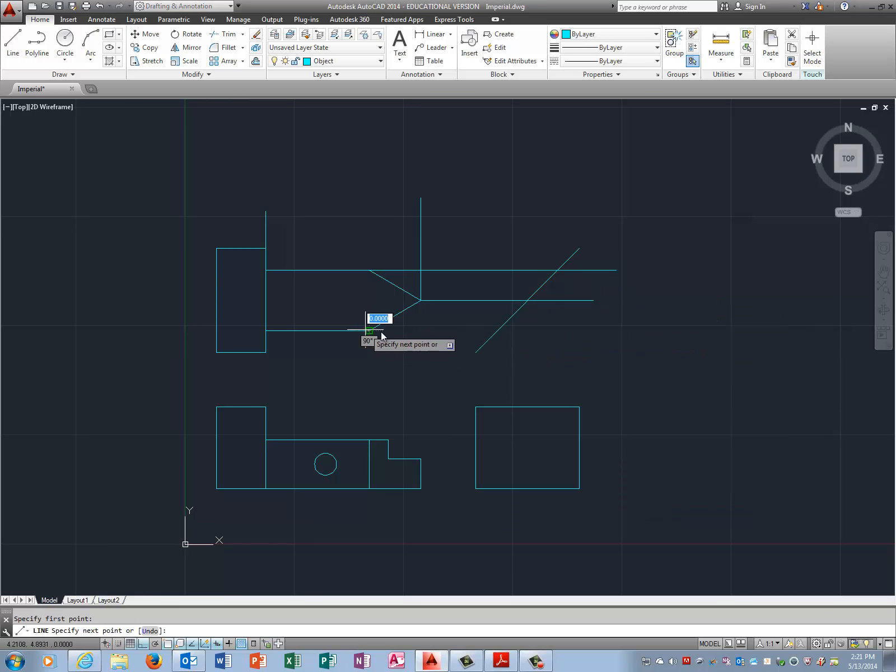
{"action": "left_click", "coordinate": [554, 330]}
{"action": "right_click", "coordinate": [643, 337]}
{"action": "left_click", "coordinate": [657, 344]}
Step: Draw a vertical projection line from the lower shoulder projection's miter-line intersection down past the side view's bottom edge
{"action": "right_click", "coordinate": [657, 337]}
{"action": "left_click", "coordinate": [665, 343]}
{"action": "left_click", "coordinate": [497, 330]}
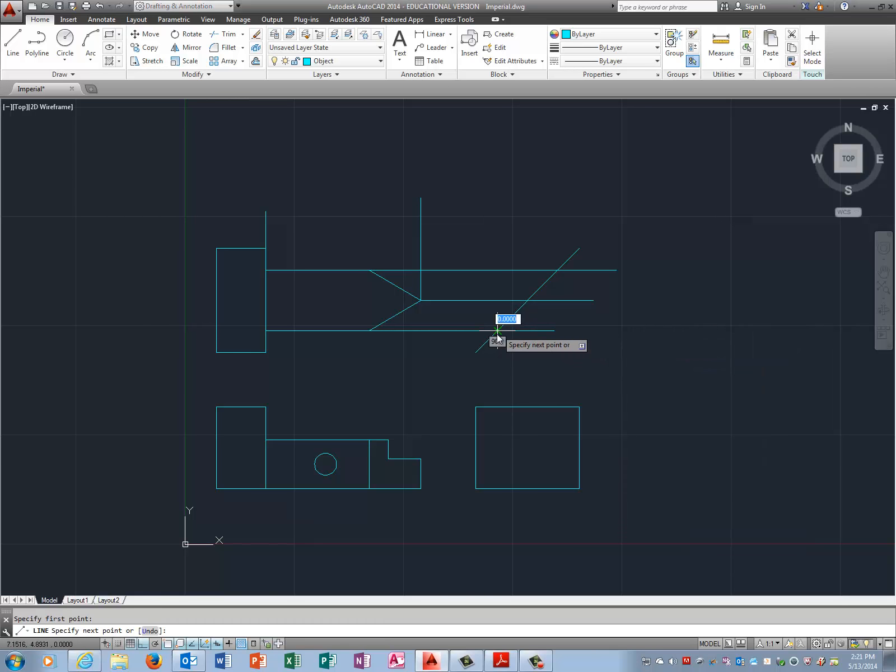
{"action": "left_click", "coordinate": [498, 519]}
{"action": "right_click", "coordinate": [690, 507]}
{"action": "left_click", "coordinate": [707, 512]}
Step: Draw a vertical projection line from the pointed tip projection's miter-line intersection down past the side view's bottom edge
{"action": "right_click", "coordinate": [690, 509]}
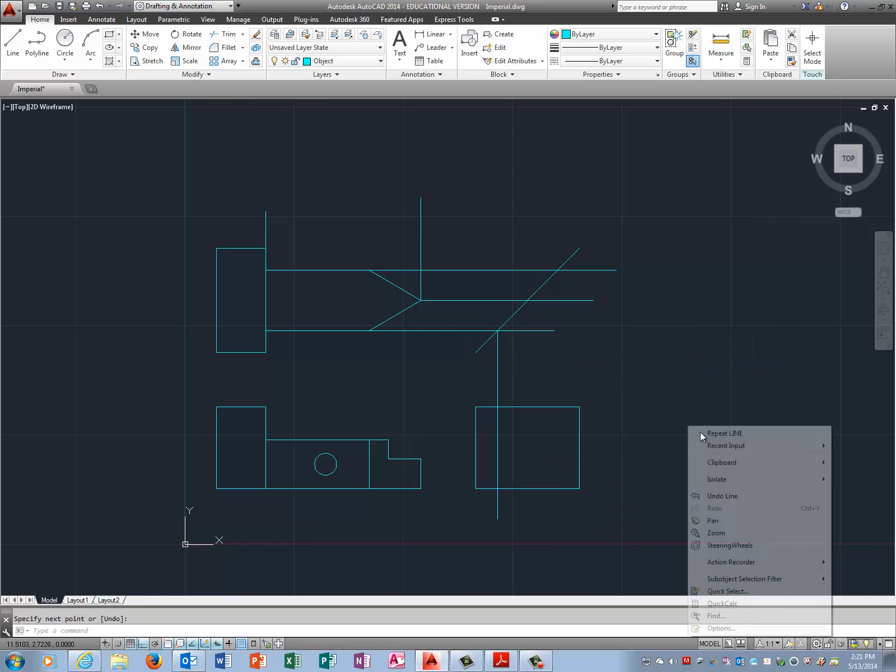
{"action": "left_click", "coordinate": [706, 432]}
{"action": "left_click", "coordinate": [527, 300]}
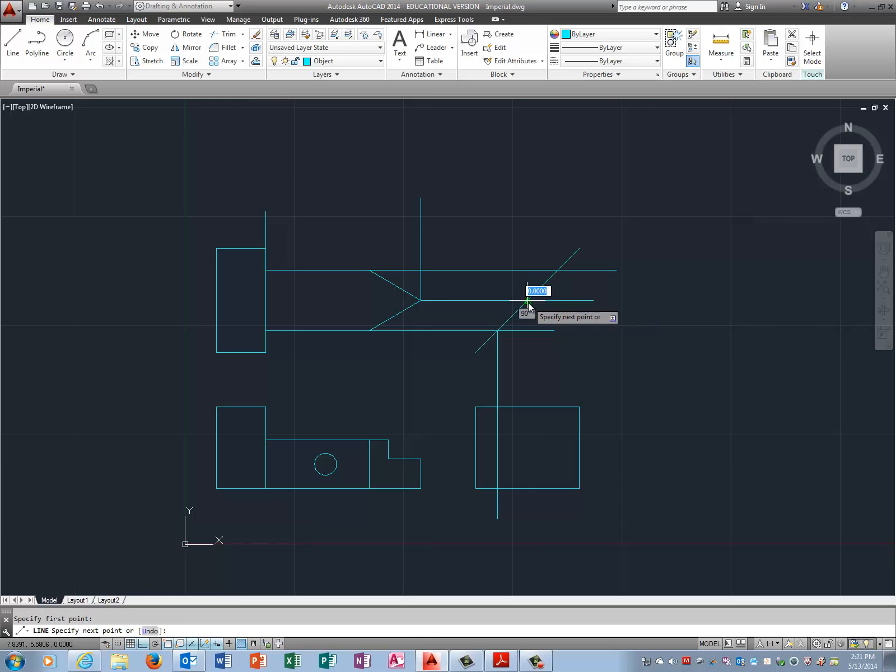
{"action": "left_click", "coordinate": [530, 501]}
{"action": "right_click", "coordinate": [684, 461]}
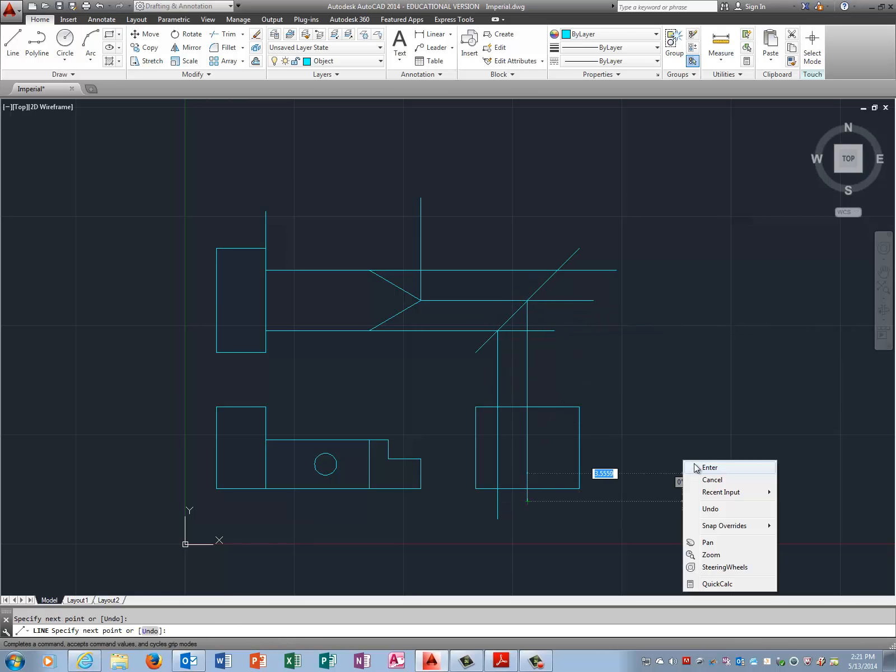
{"action": "left_click", "coordinate": [696, 468]}
Step: Draw a vertical projection line from the upper shoulder projection's miter-line intersection down past the side view's bottom edge
{"action": "right_click", "coordinate": [653, 390]}
{"action": "left_click", "coordinate": [673, 399]}
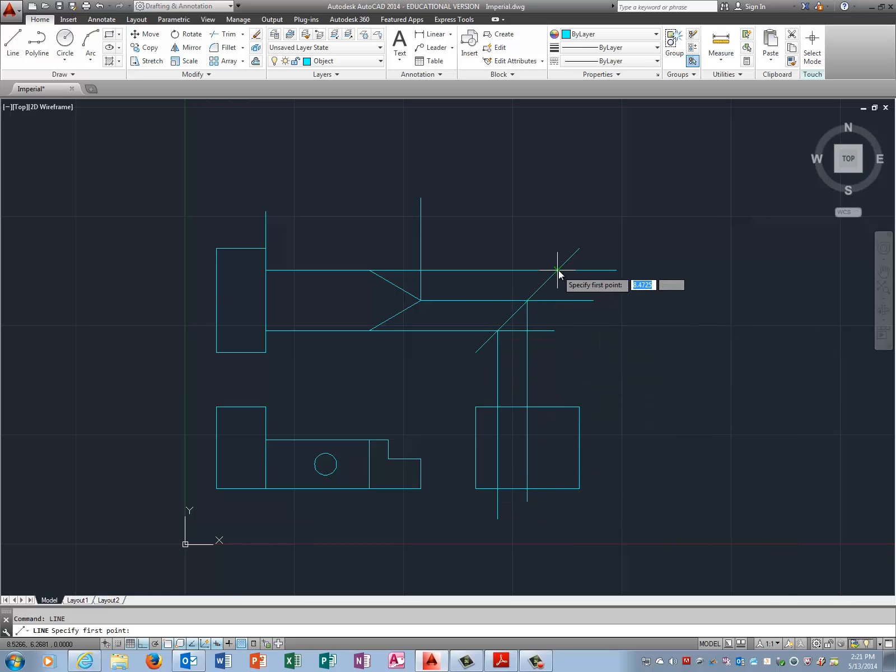
{"action": "left_click", "coordinate": [558, 271]}
{"action": "left_click", "coordinate": [557, 517]}
{"action": "right_click", "coordinate": [609, 517]}
{"action": "left_click", "coordinate": [647, 525]}
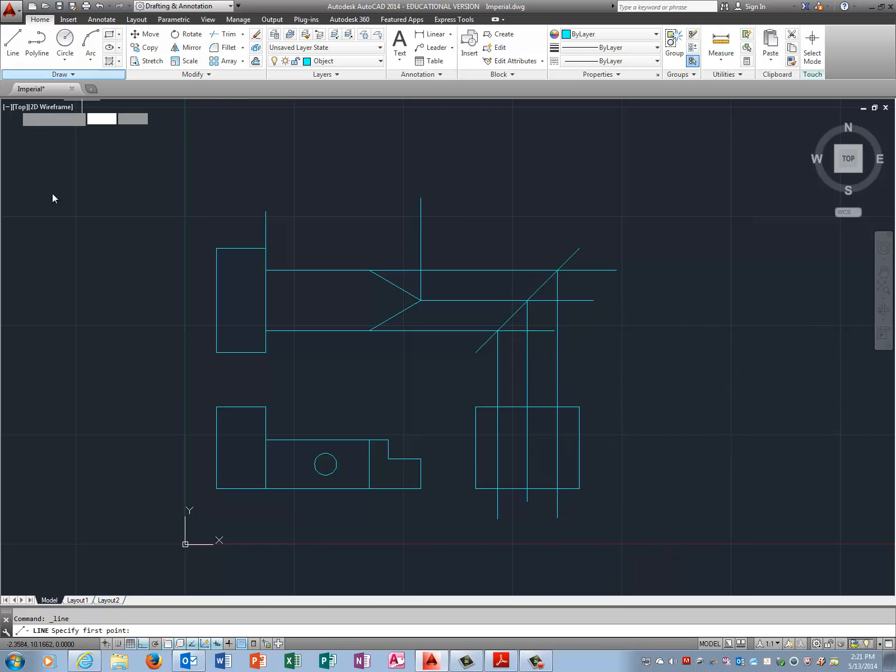
Step: Draw a horizontal projection line from the outer corner of the front view's lower step through and past the side view
{"action": "left_click", "coordinate": [421, 459]}
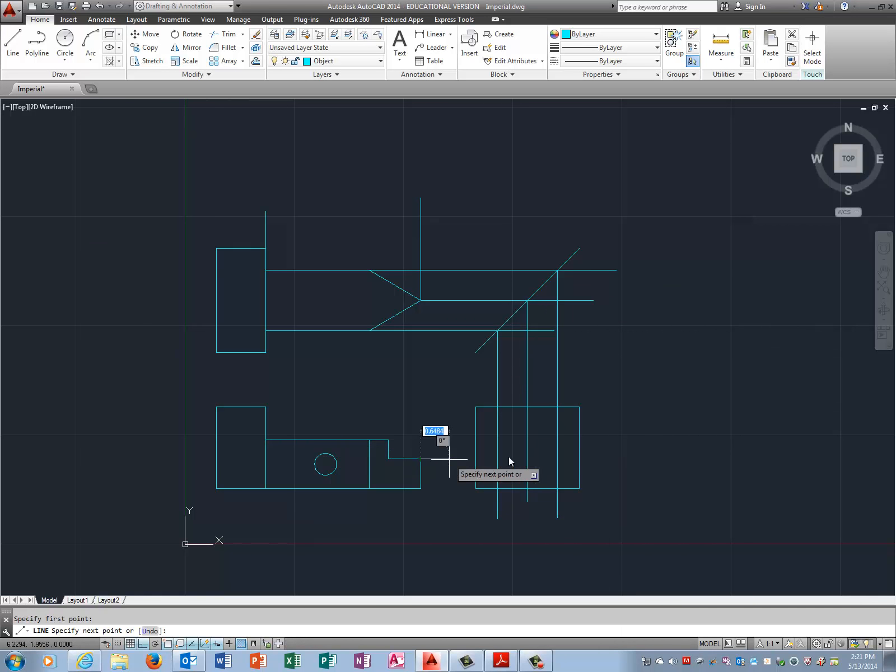
{"action": "left_click", "coordinate": [617, 459]}
{"action": "right_click", "coordinate": [644, 430]}
{"action": "left_click", "coordinate": [653, 435]}
Step: Draw a horizontal projection line from the outer corner of the front view's upper step through and past the side view
{"action": "right_click", "coordinate": [640, 386]}
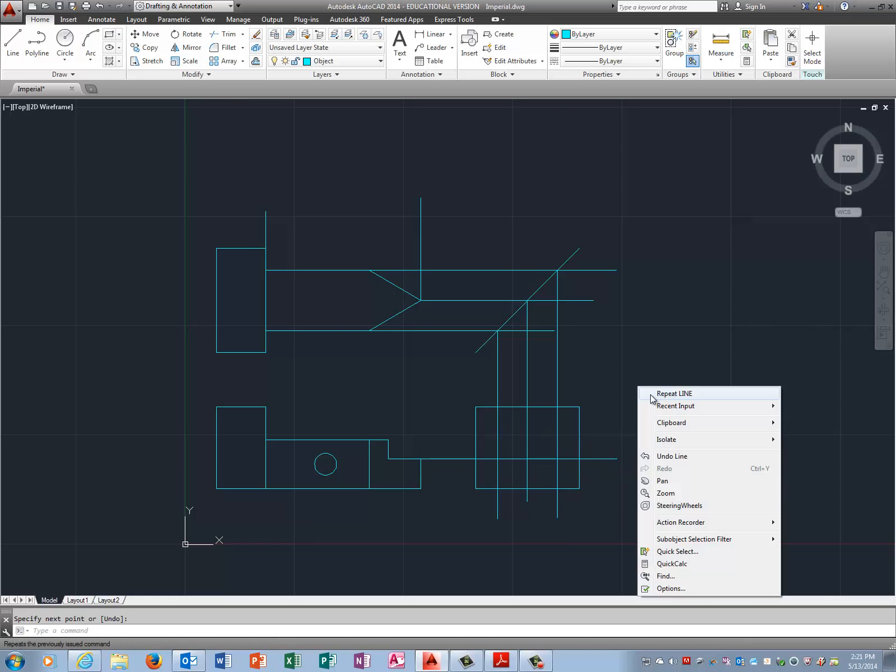
{"action": "left_click", "coordinate": [652, 394]}
{"action": "left_click", "coordinate": [388, 440]}
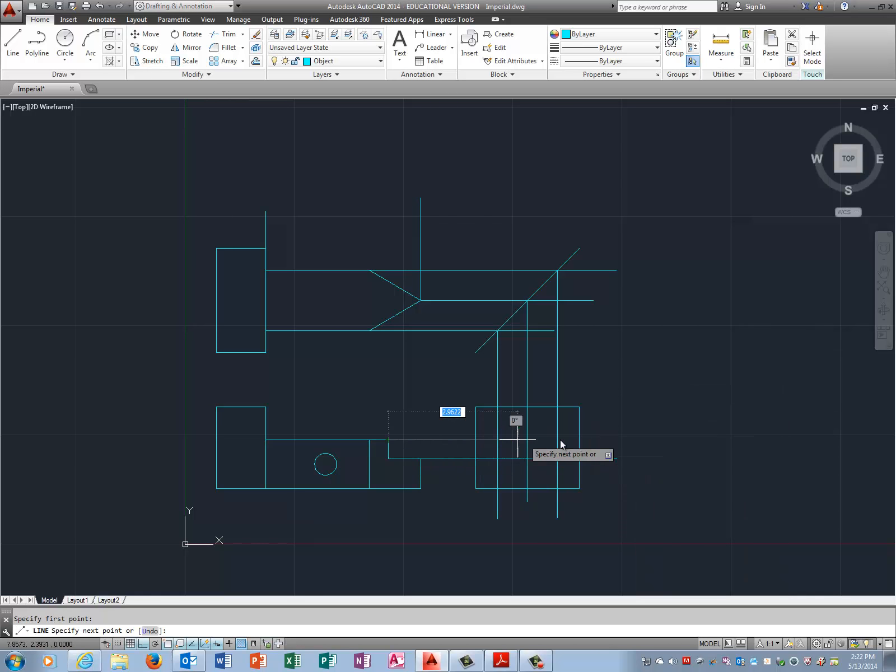
{"action": "left_click", "coordinate": [624, 440]}
{"action": "right_click", "coordinate": [667, 438]}
{"action": "left_click", "coordinate": [693, 442]}
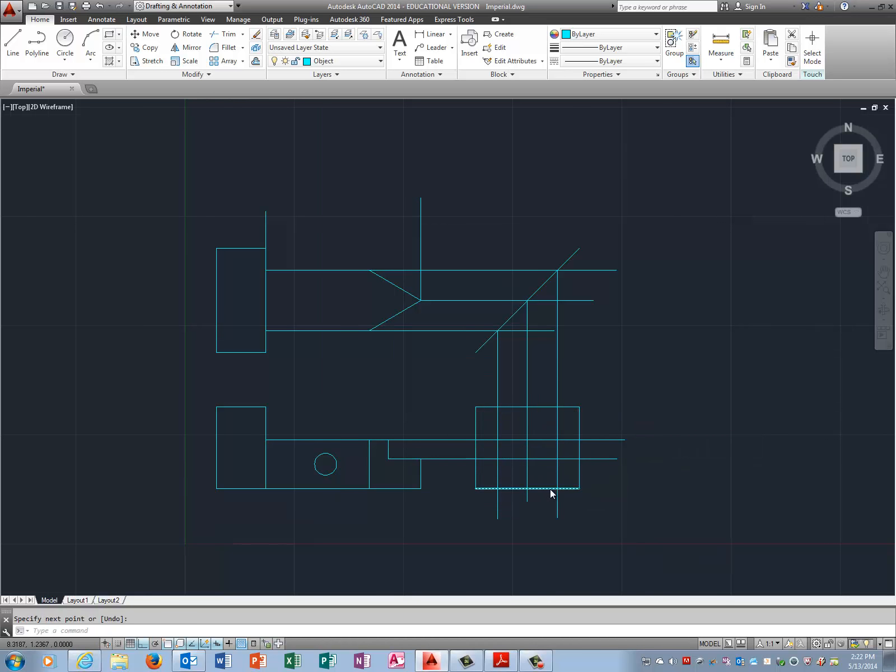
Step: Draw a vertical projection line from the front view's upper step corner up through the top view's pointed end
{"action": "scroll", "coordinate": [551, 493], "scroll_direction": "up", "scroll_amount": 4}
{"action": "scroll", "coordinate": [559, 493], "scroll_direction": "down", "scroll_amount": 2}
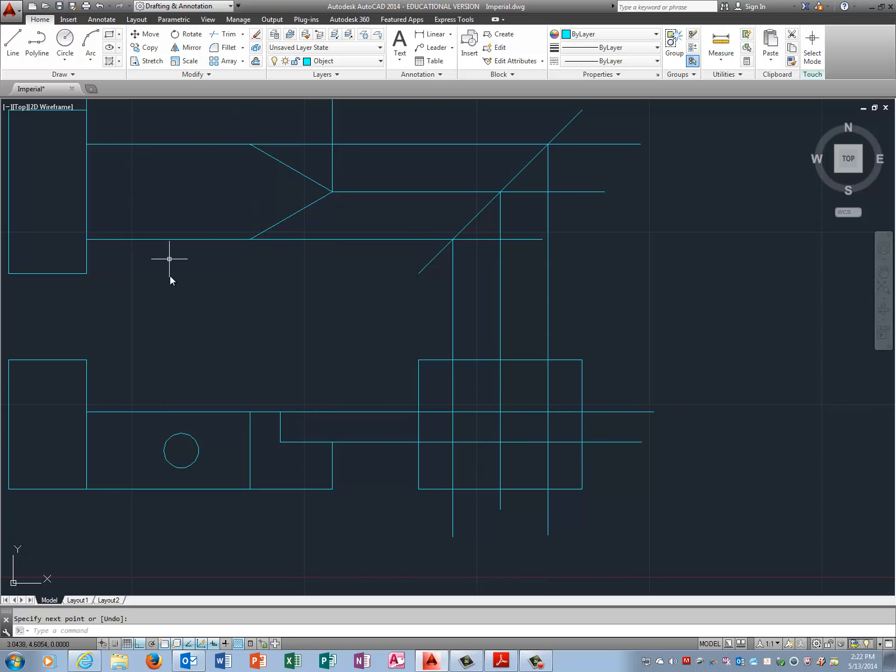
{"action": "left_click", "coordinate": [13, 42]}
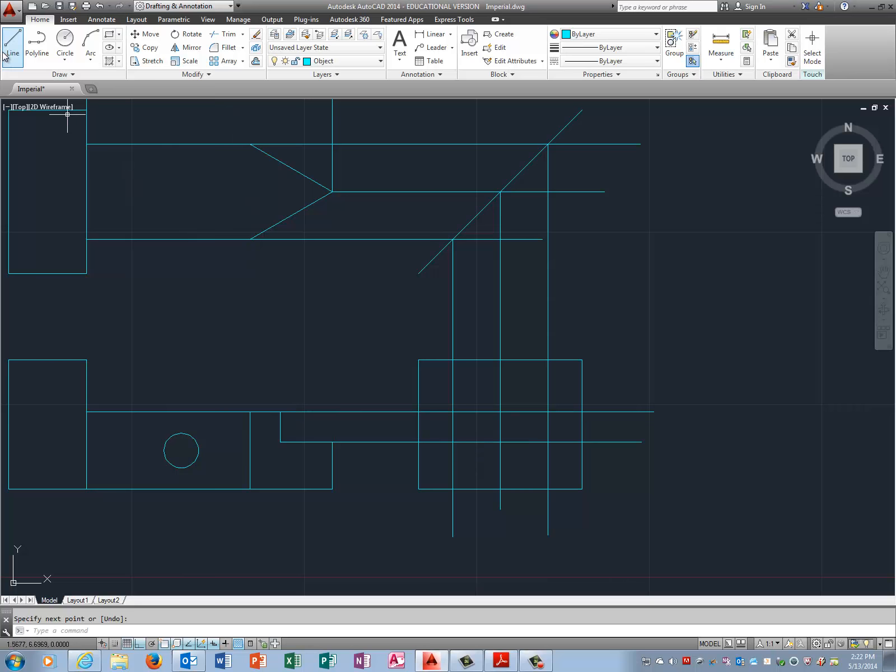
{"action": "left_click", "coordinate": [281, 413]}
{"action": "left_click", "coordinate": [246, 128]}
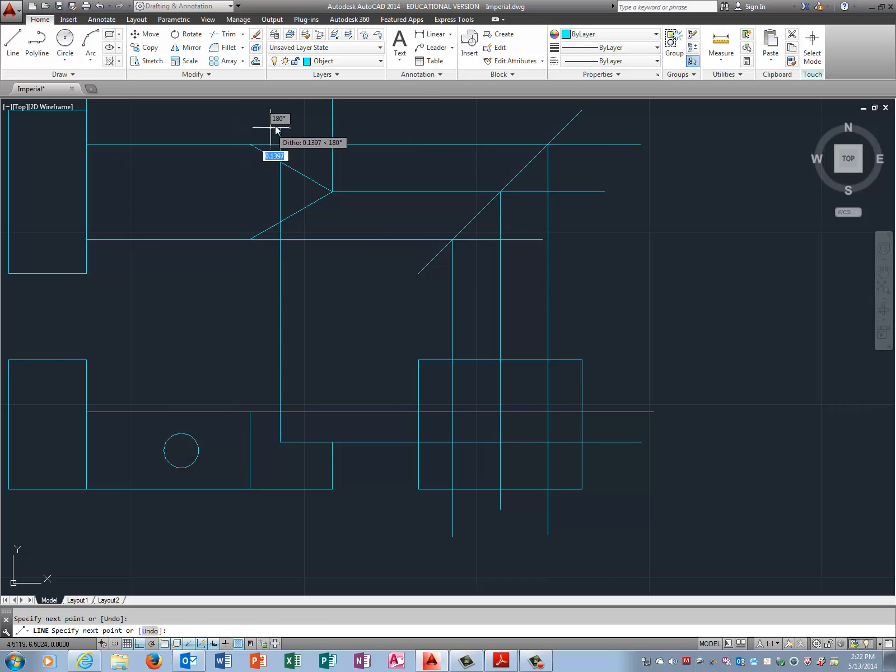
{"action": "right_click", "coordinate": [277, 120]}
{"action": "left_click", "coordinate": [314, 124]}
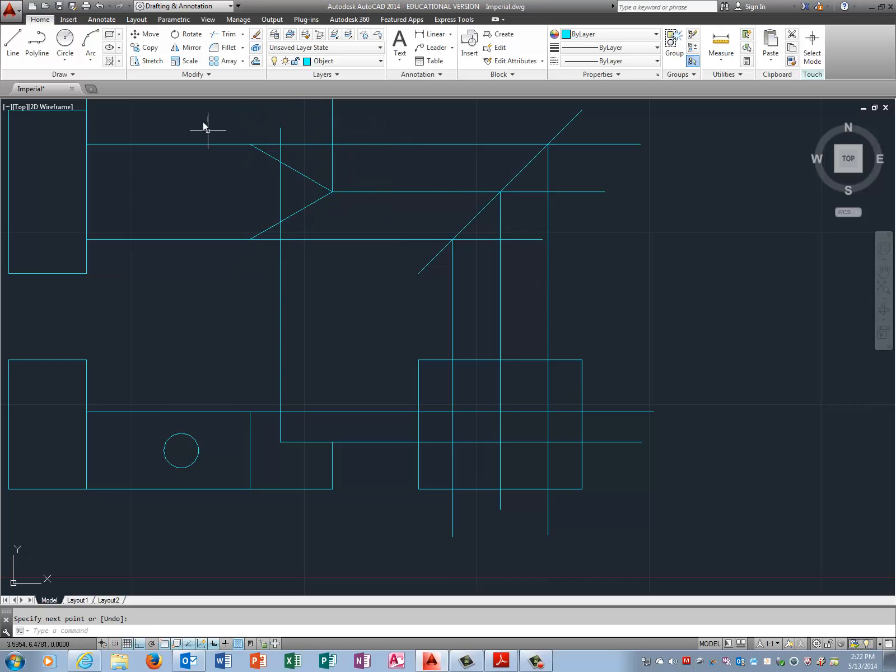
Step: Trim the new vertical line to the part between the top view's two slanted edges, using those edges as cutting edges
{"action": "left_click", "coordinate": [224, 38]}
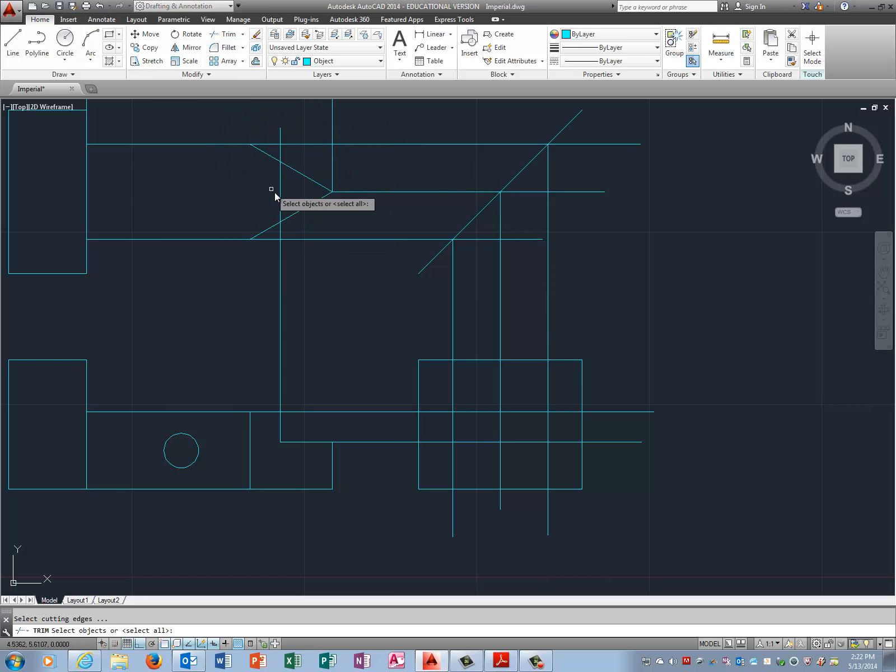
{"action": "left_click", "coordinate": [301, 210]}
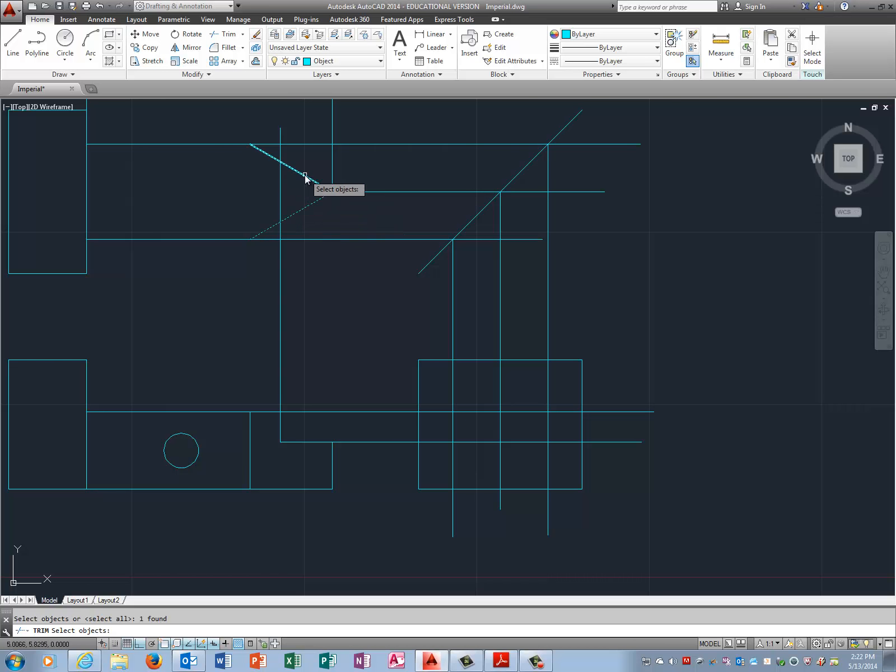
{"action": "left_click", "coordinate": [307, 178]}
{"action": "right_click", "coordinate": [286, 151]}
{"action": "left_click", "coordinate": [281, 151]}
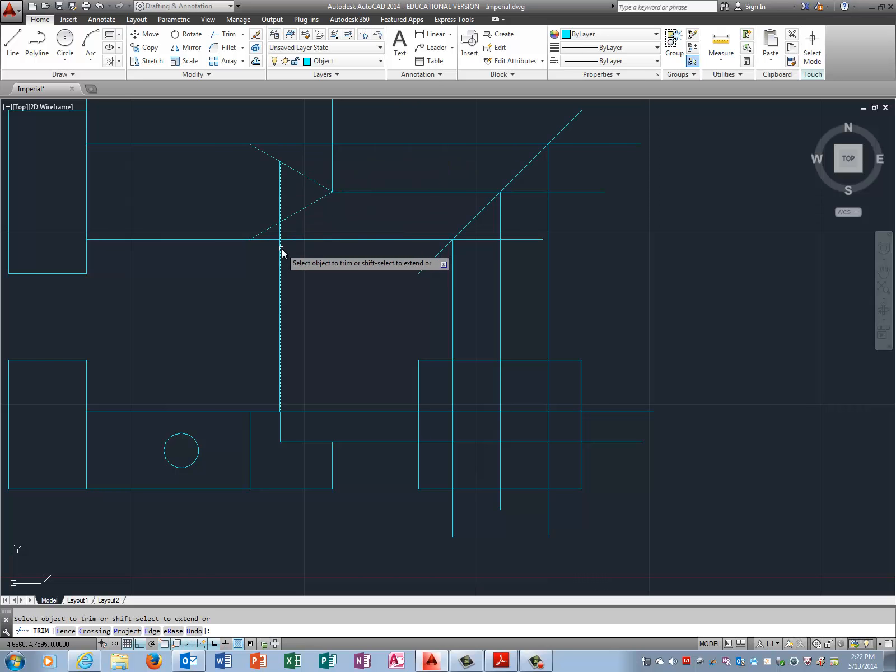
{"action": "left_click", "coordinate": [280, 249]}
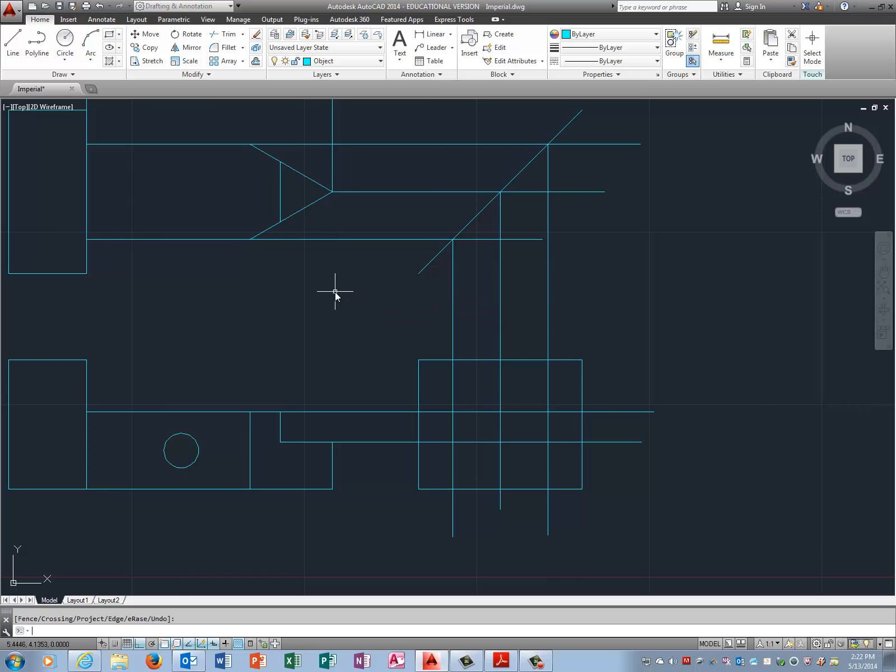
Step: Draw a horizontal projection line from the upper end of the top view's short vertical step line across the miter line
{"action": "left_click", "coordinate": [12, 42]}
{"action": "left_click", "coordinate": [280, 163]}
{"action": "right_click", "coordinate": [588, 167]}
{"action": "left_click", "coordinate": [605, 177]}
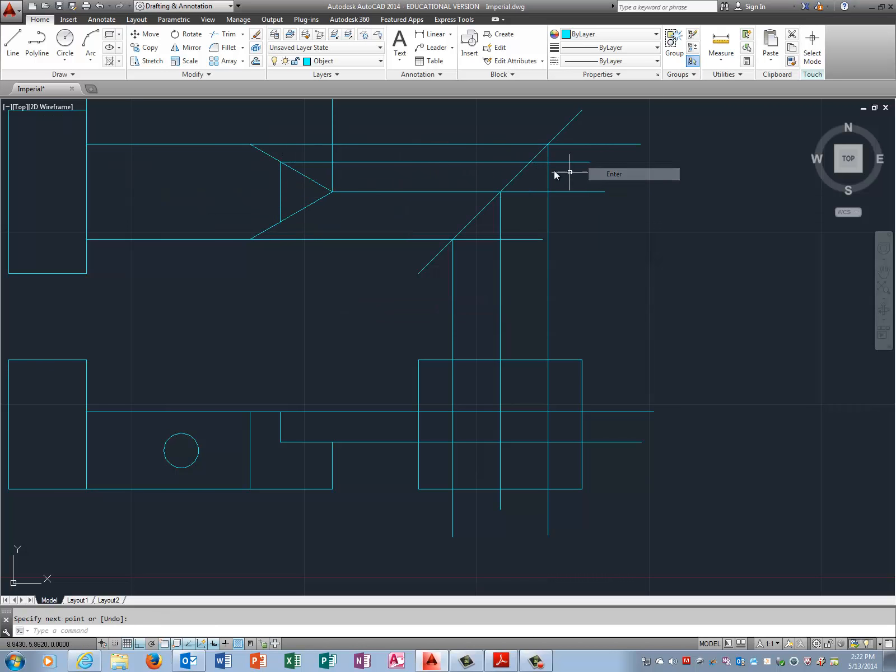
Step: Draw a vertical projection line from the step line's upper-end projection at the miter line down past the side view
{"action": "right_click", "coordinate": [491, 110]}
{"action": "left_click", "coordinate": [510, 116]}
{"action": "left_click", "coordinate": [530, 162]}
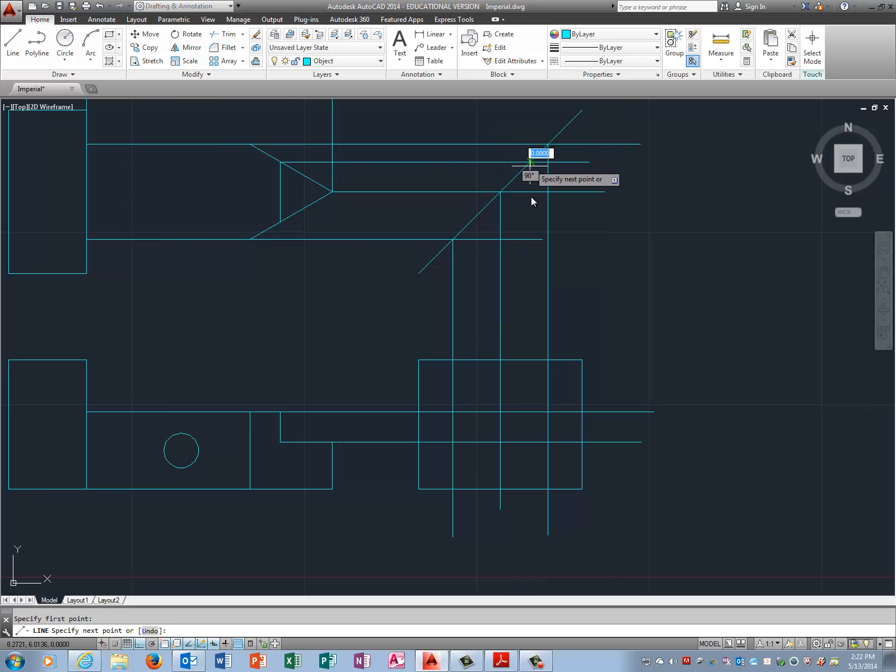
{"action": "left_click", "coordinate": [530, 521]}
{"action": "right_click", "coordinate": [607, 510]}
{"action": "left_click", "coordinate": [626, 516]}
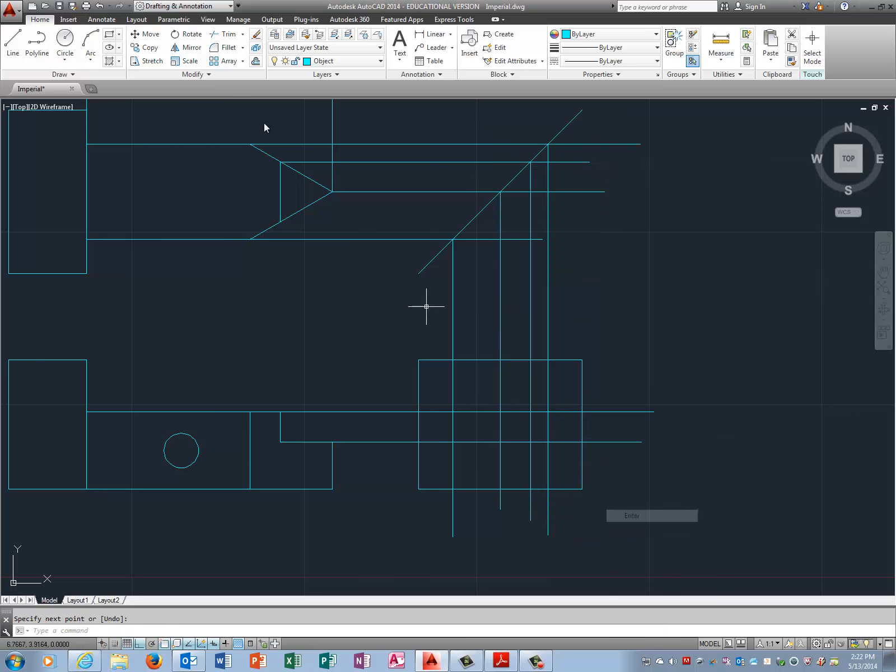
Step: Draw a horizontal projection line from the lower end of the top view's short vertical step line across the miter line
{"action": "left_click", "coordinate": [22, 55]}
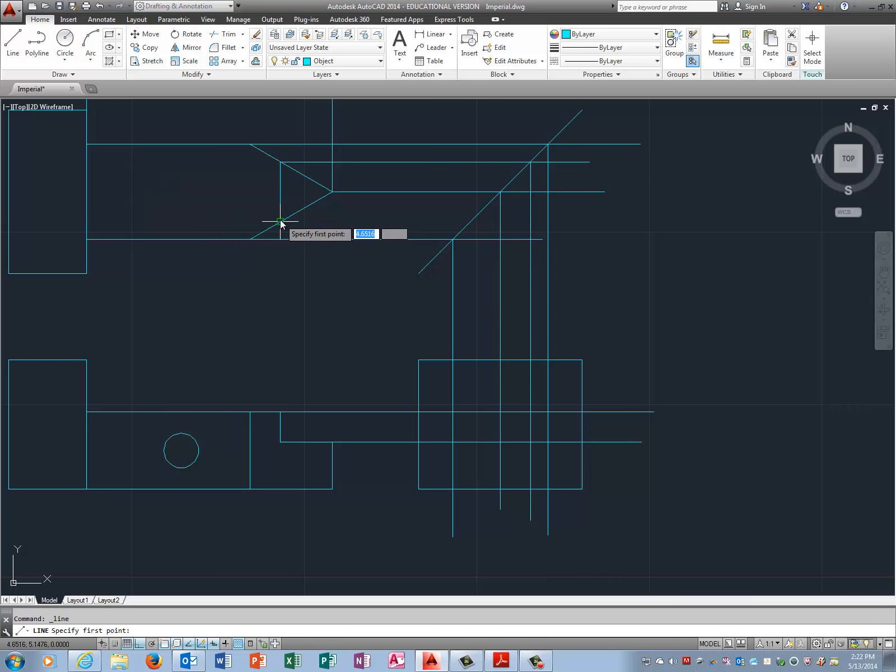
{"action": "left_click", "coordinate": [280, 221]}
{"action": "left_click", "coordinate": [492, 219]}
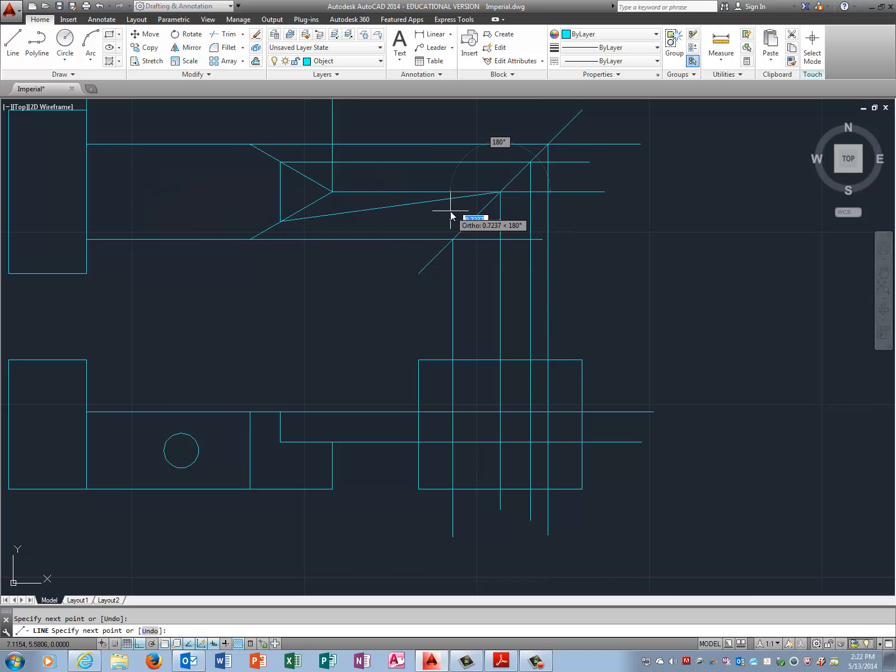
{"action": "key", "text": "ctrl+z"}
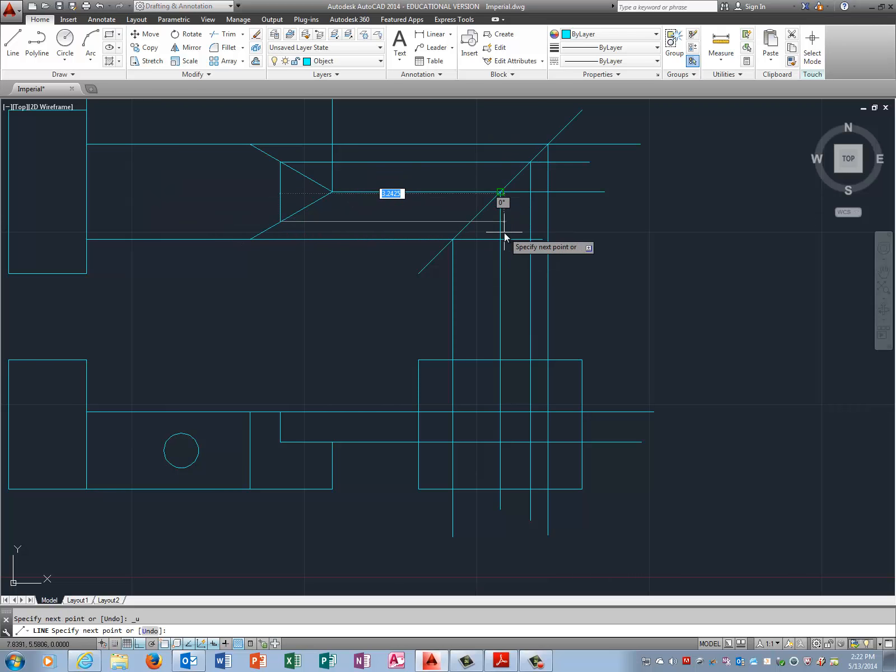
{"action": "left_click", "coordinate": [519, 222]}
{"action": "right_click", "coordinate": [453, 212]}
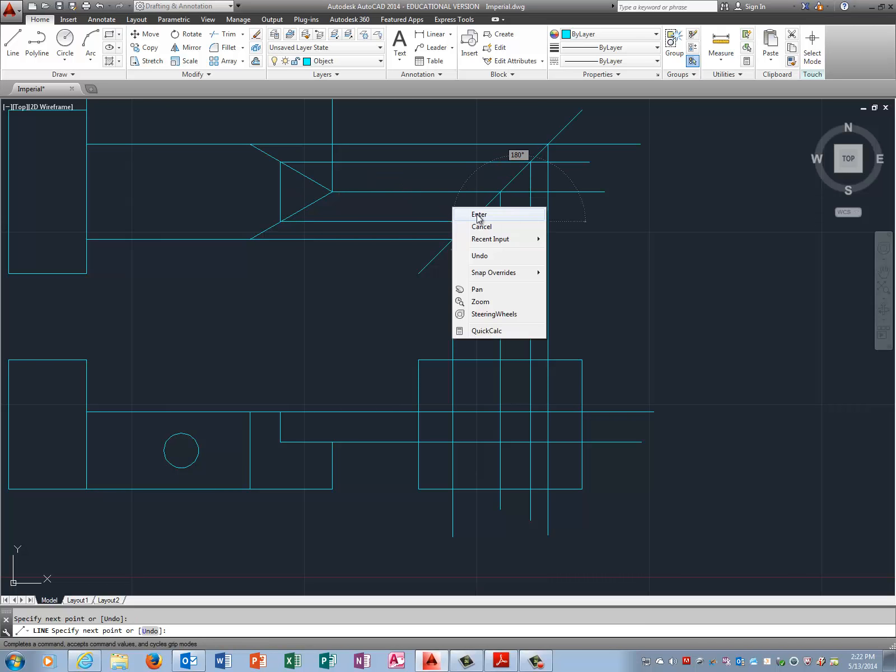
{"action": "left_click", "coordinate": [477, 213]}
Step: Draw a vertical projection line from the step line's lower-end projection at the miter line down past the side view
{"action": "right_click", "coordinate": [452, 209]}
{"action": "left_click", "coordinate": [485, 215]}
{"action": "left_click", "coordinate": [471, 222]}
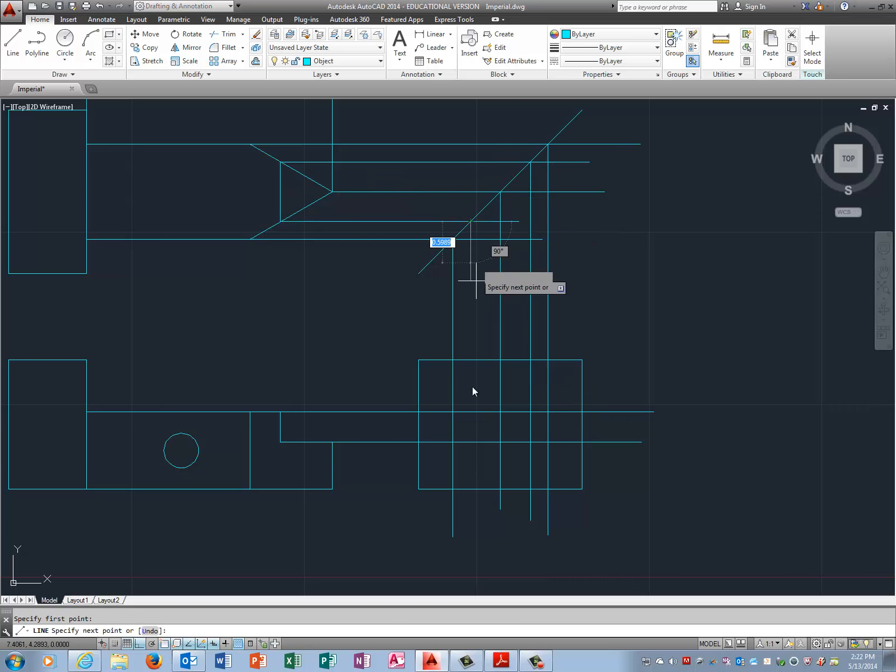
{"action": "left_click", "coordinate": [472, 509]}
{"action": "key", "text": "Escape"}
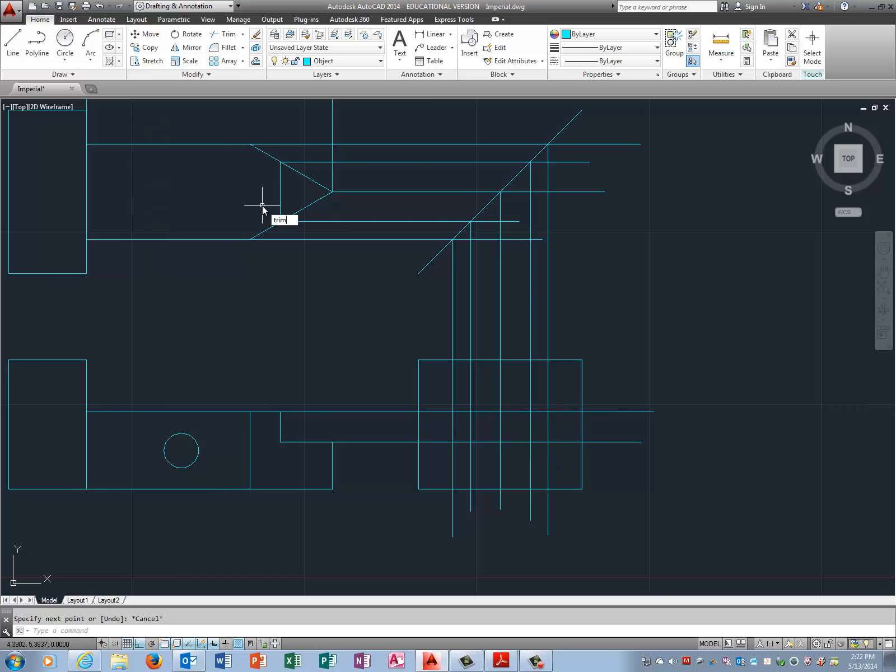
Step: Trim both horizontal projection lines to the part between the side view's two outermost vertical projection lines, using those verticals as cutting edges
{"action": "key", "text": "Return"}
{"action": "left_click", "coordinate": [452, 475]}
{"action": "left_click", "coordinate": [547, 471]}
{"action": "key", "text": "Return"}
{"action": "left_click", "coordinate": [569, 412]}
{"action": "left_click", "coordinate": [571, 442]}
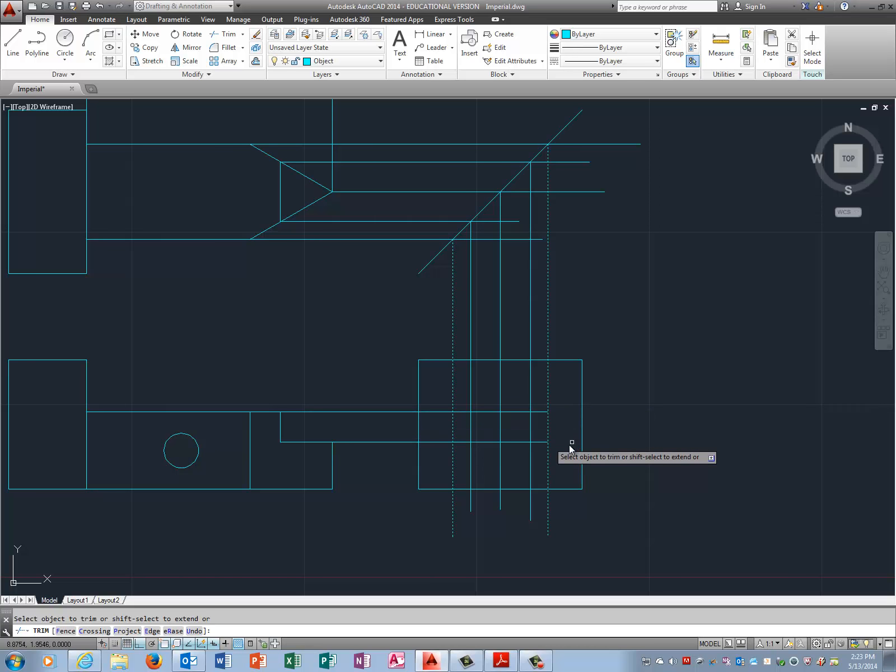
{"action": "left_click", "coordinate": [433, 412]}
{"action": "left_click", "coordinate": [435, 443]}
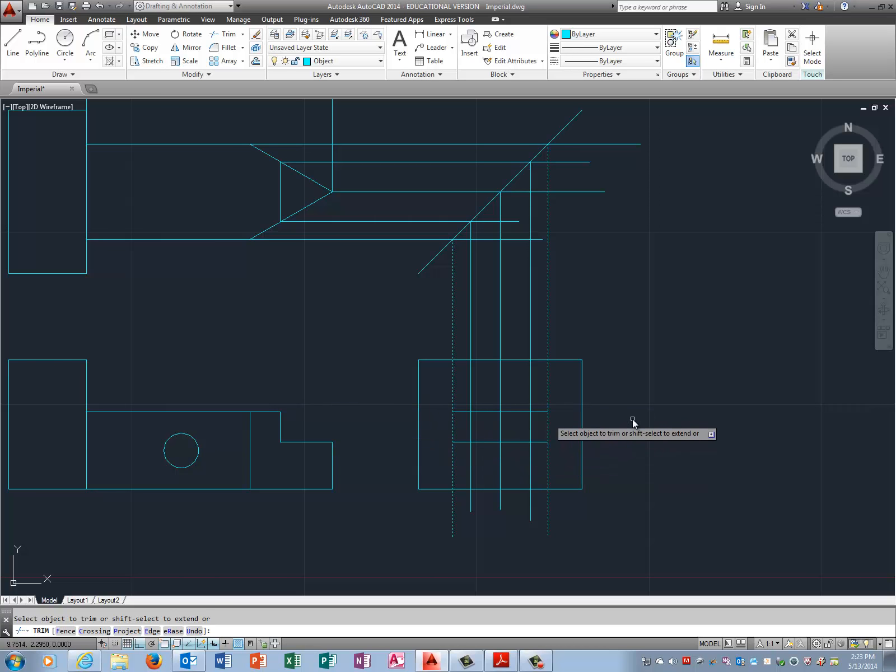
{"action": "key", "text": "Return"}
Step: Trim the five vertical projection lines above the side view's upper inner horizontal line and below its base edge
{"action": "key", "text": "Return"}
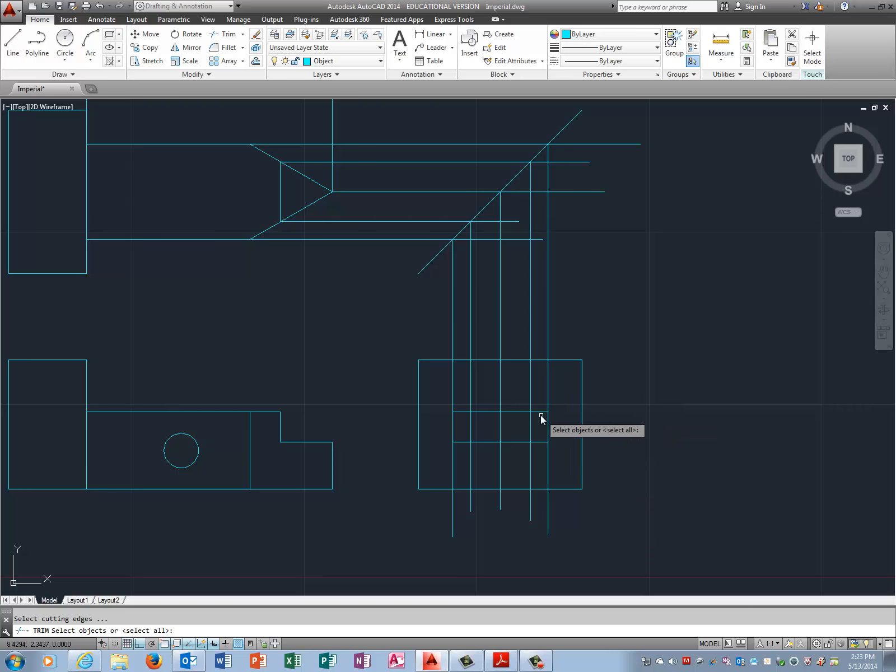
{"action": "left_click", "coordinate": [541, 412]}
{"action": "left_click", "coordinate": [539, 489]}
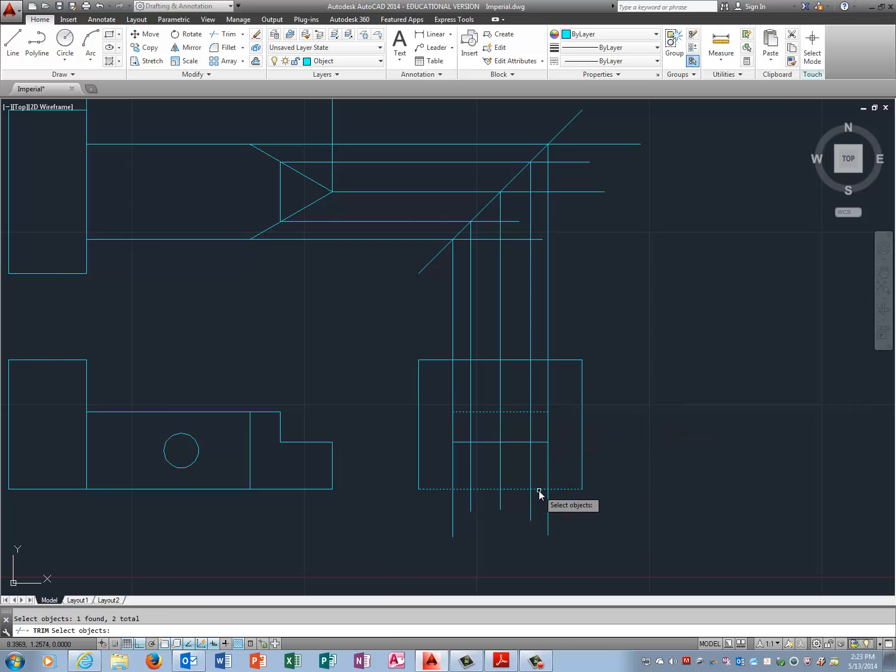
{"action": "key", "text": "Return"}
{"action": "left_click", "coordinate": [612, 496]}
{"action": "left_click", "coordinate": [412, 537]}
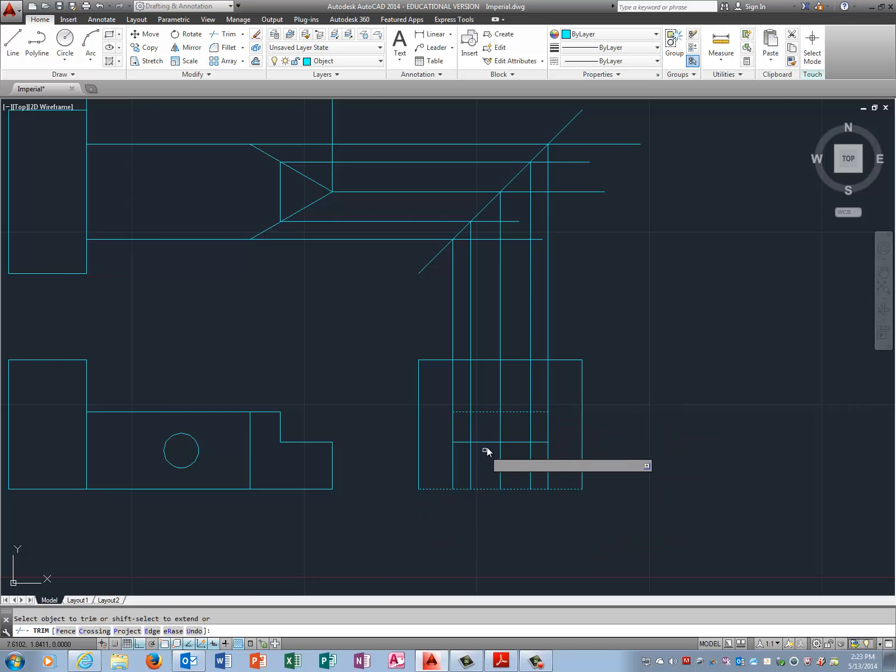
{"action": "left_click", "coordinate": [584, 291]}
{"action": "left_click", "coordinate": [428, 335]}
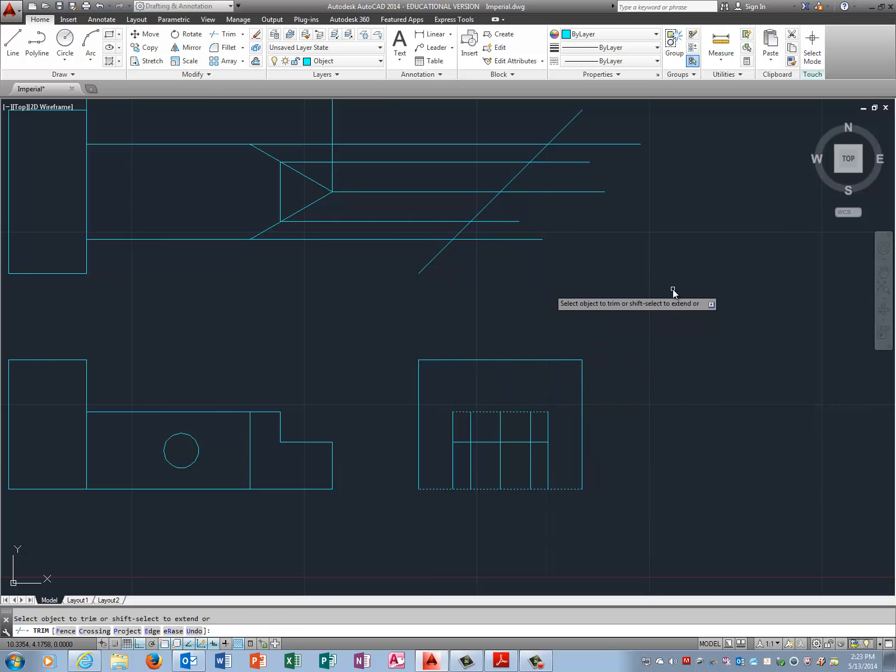
{"action": "key", "text": "Return"}
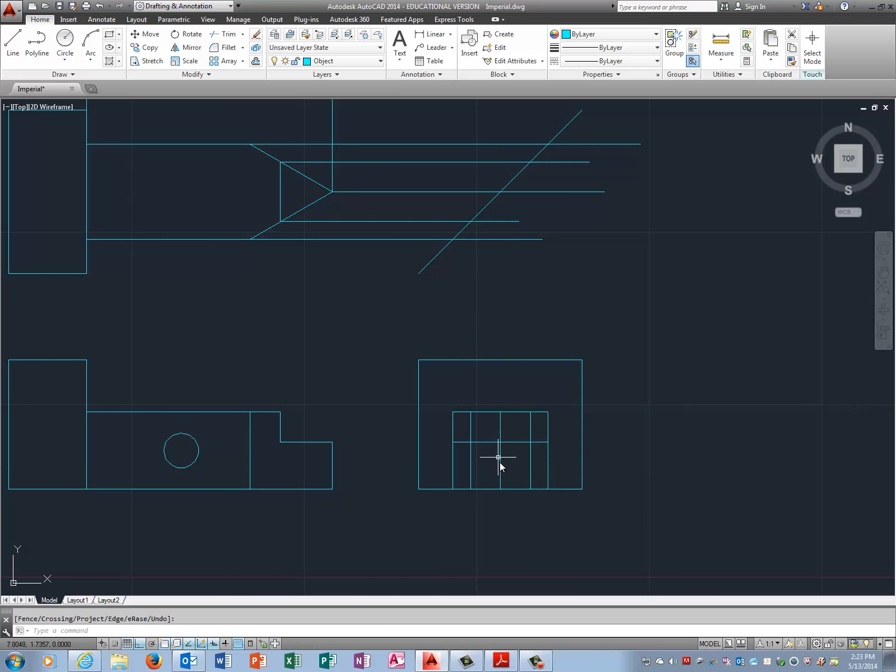
Step: Trim the side view's center vertical line above the lower inner horizontal line, using that horizontal as the cutting edge
{"action": "right_click", "coordinate": [487, 302]}
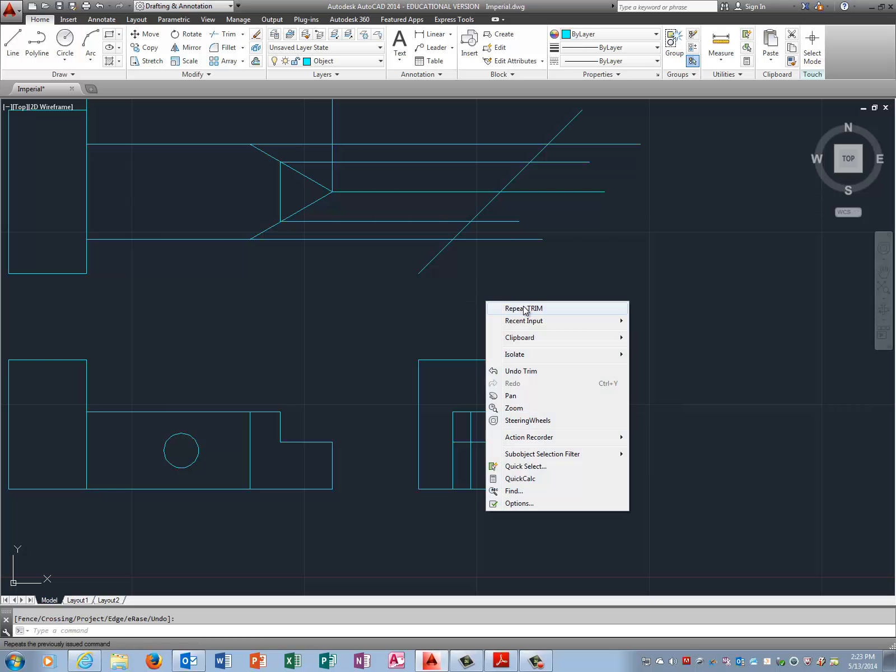
{"action": "left_click", "coordinate": [523, 309]}
{"action": "left_click", "coordinate": [515, 443]}
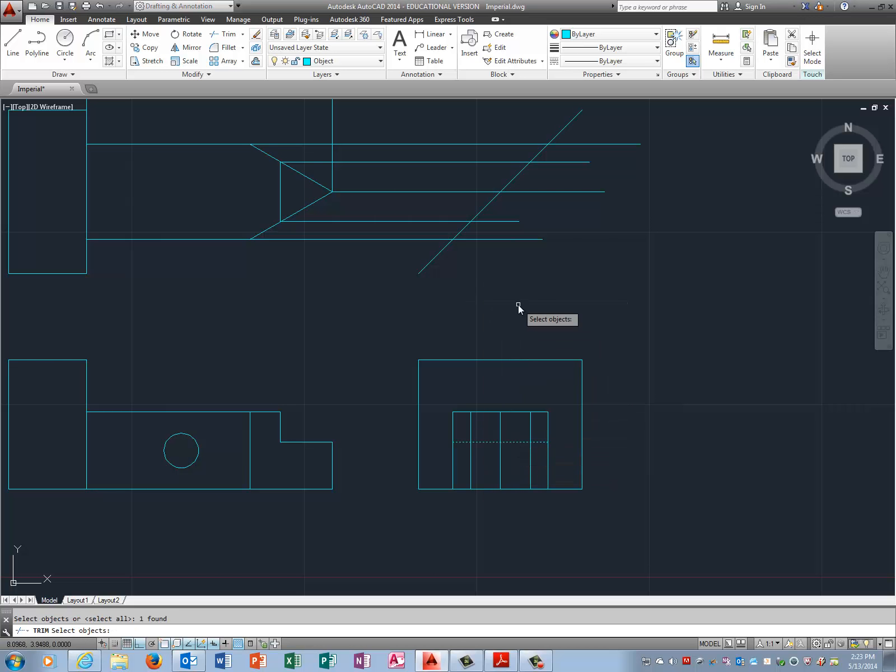
{"action": "key", "text": "Return"}
{"action": "left_click", "coordinate": [501, 429]}
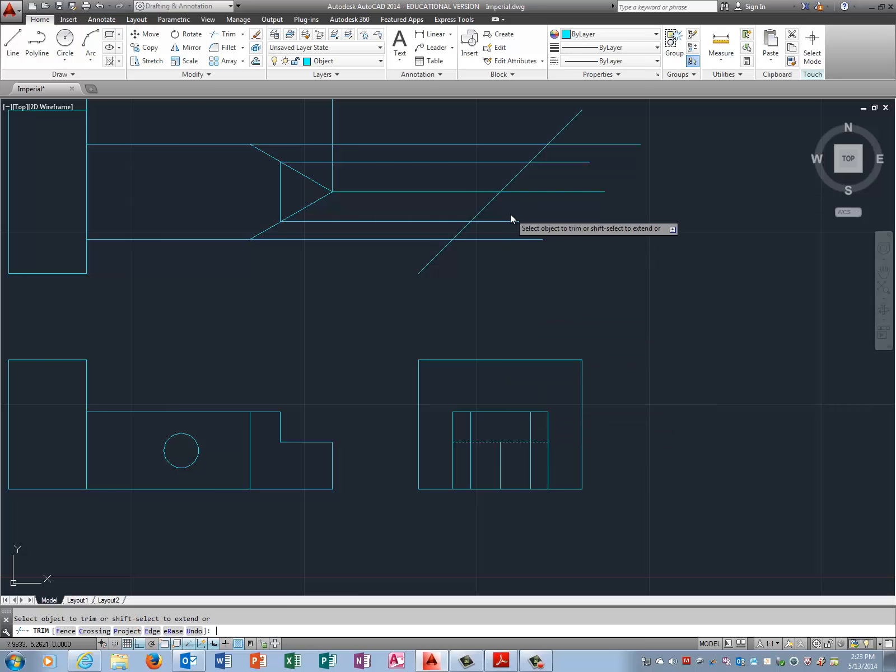
{"action": "key", "text": "Return"}
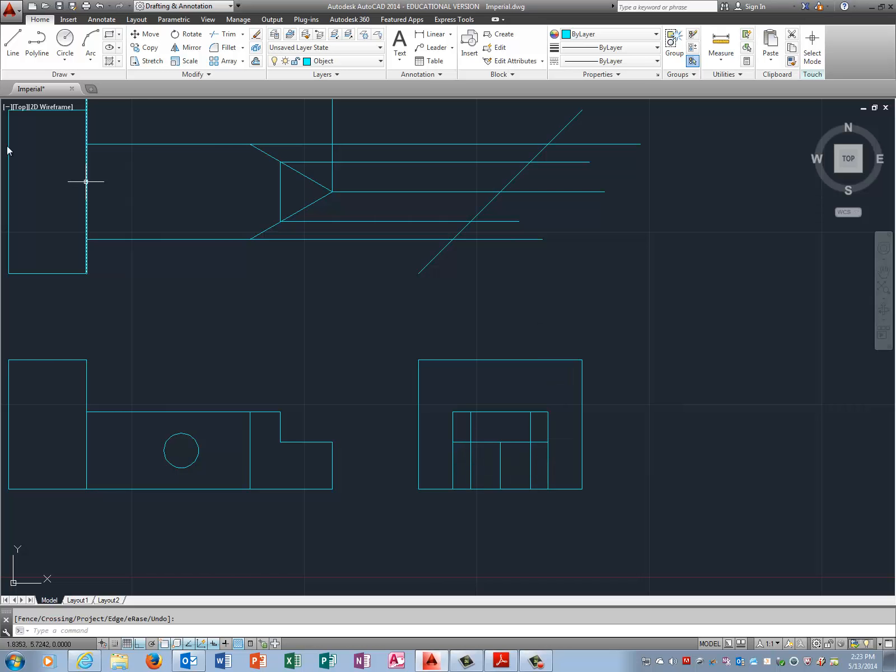
Step: Trim both outer ends of the side view's lower inner horizontal line, using the two verticals flanking the center line as cutting edges
{"action": "right_click", "coordinate": [561, 320]}
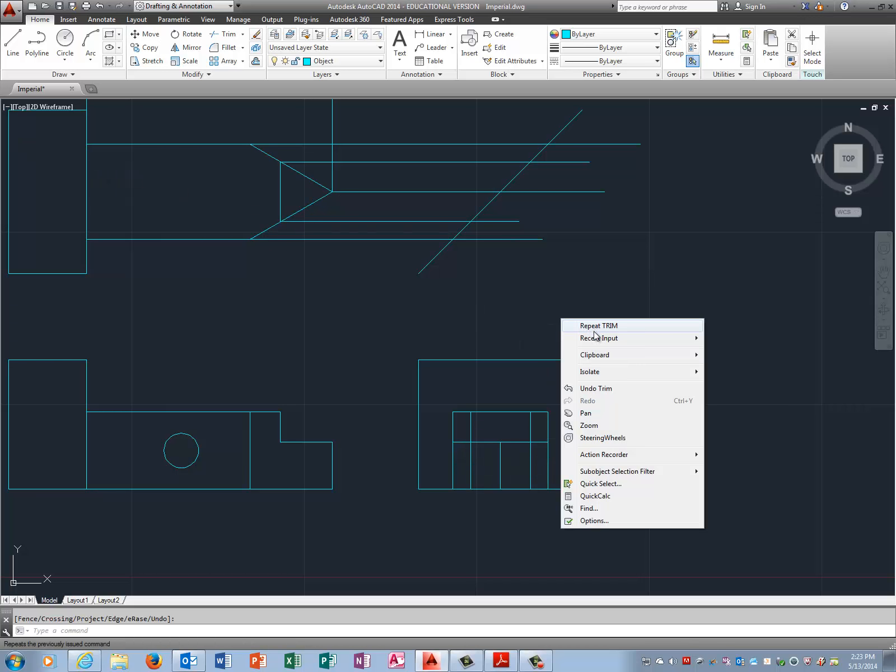
{"action": "left_click", "coordinate": [595, 327]}
{"action": "left_click", "coordinate": [473, 435]}
{"action": "left_click", "coordinate": [531, 438]}
{"action": "key", "text": "Return"}
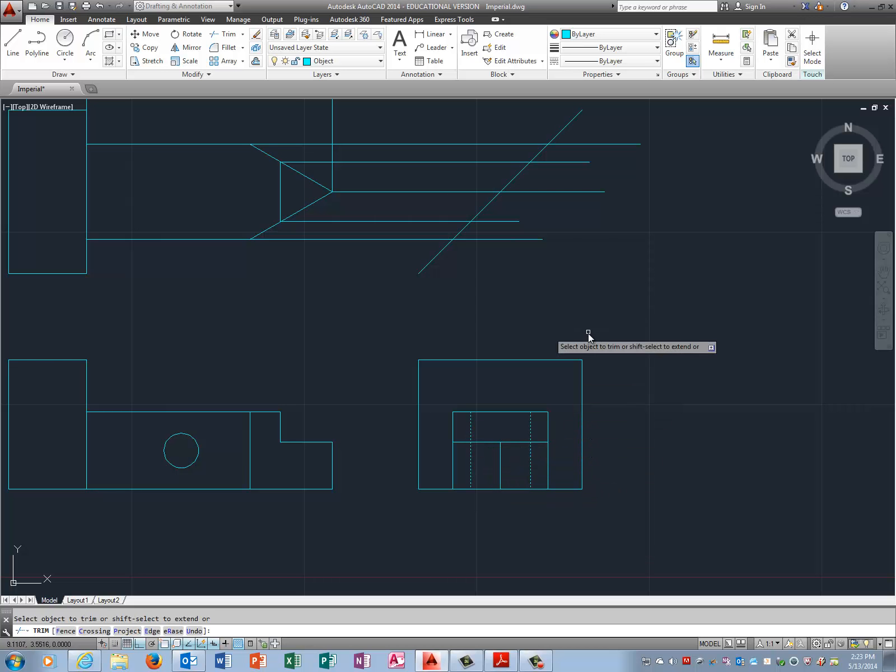
{"action": "left_click", "coordinate": [538, 443]}
{"action": "left_click", "coordinate": [462, 443]}
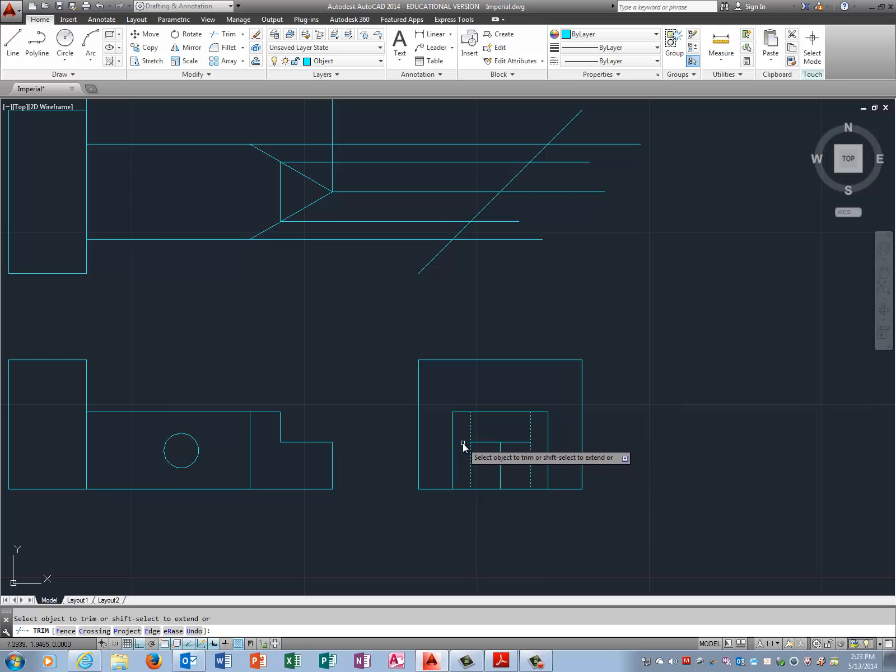
{"action": "key", "text": "Return"}
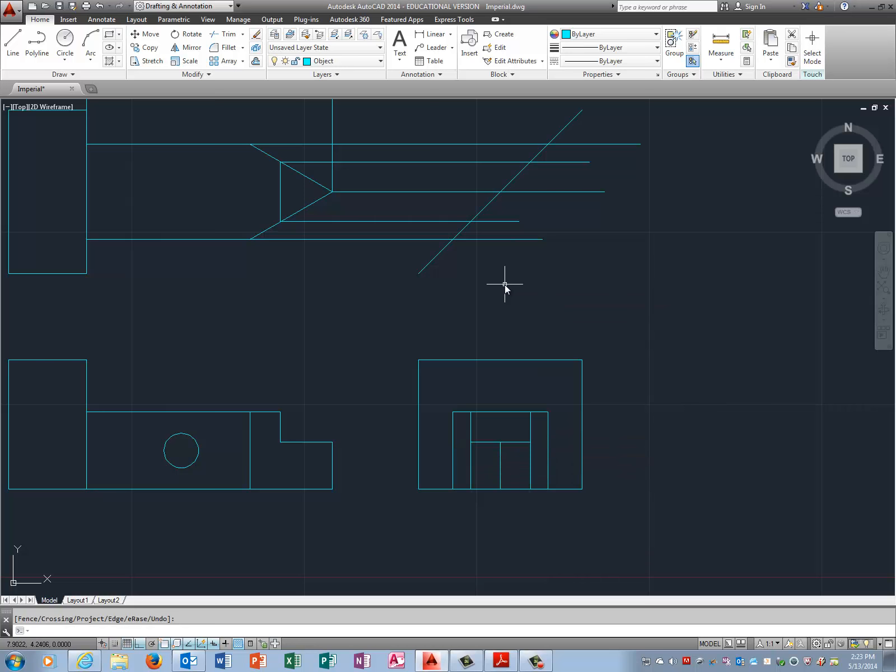
Step: Trim the two verticals flanking the side view's center line below the lower inner horizontal line
{"action": "right_click", "coordinate": [505, 284]}
{"action": "left_click", "coordinate": [534, 291]}
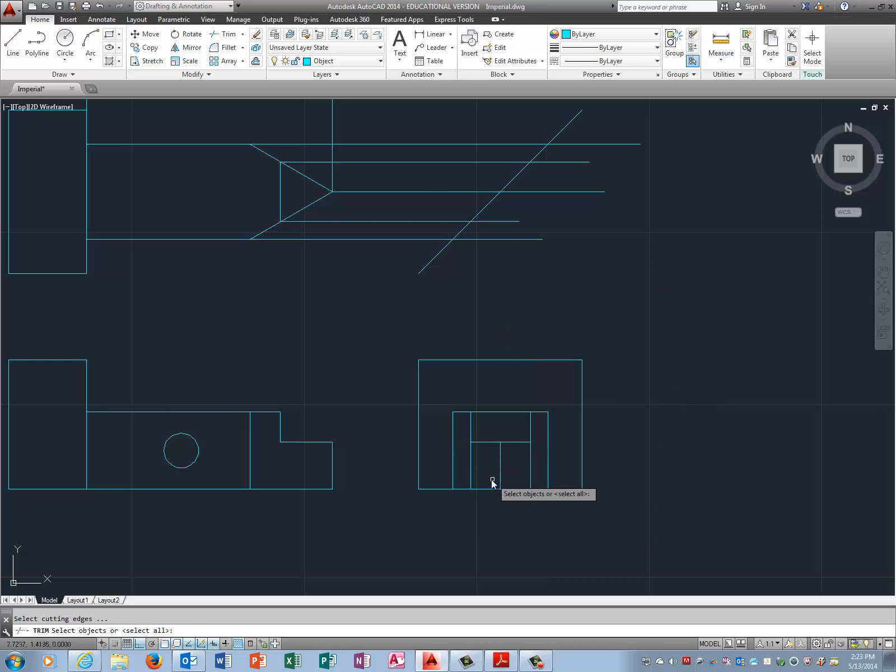
{"action": "left_click", "coordinate": [483, 443]}
{"action": "key", "text": "Return"}
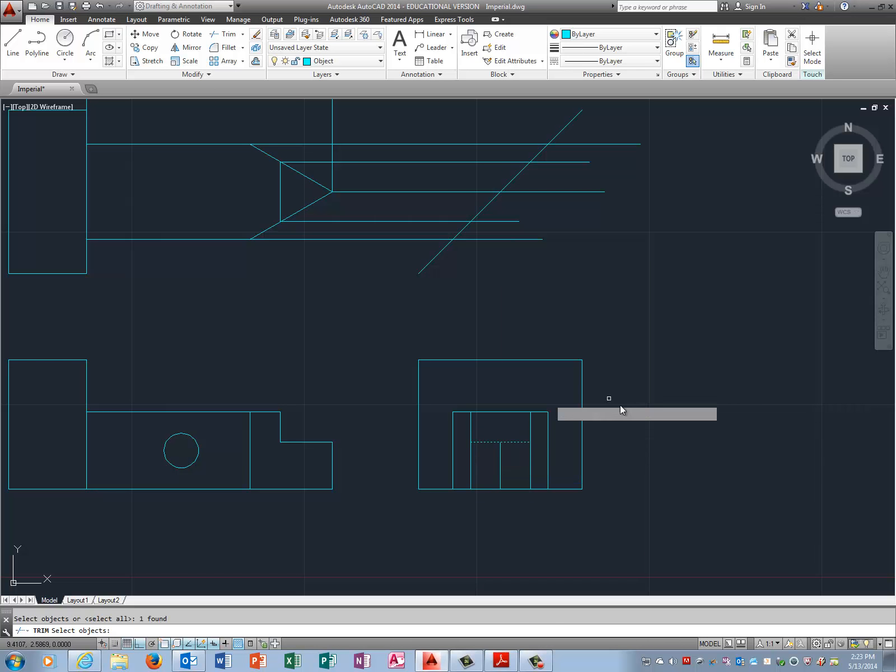
{"action": "left_click", "coordinate": [471, 472]}
{"action": "left_click", "coordinate": [531, 470]}
{"action": "key", "text": "Return"}
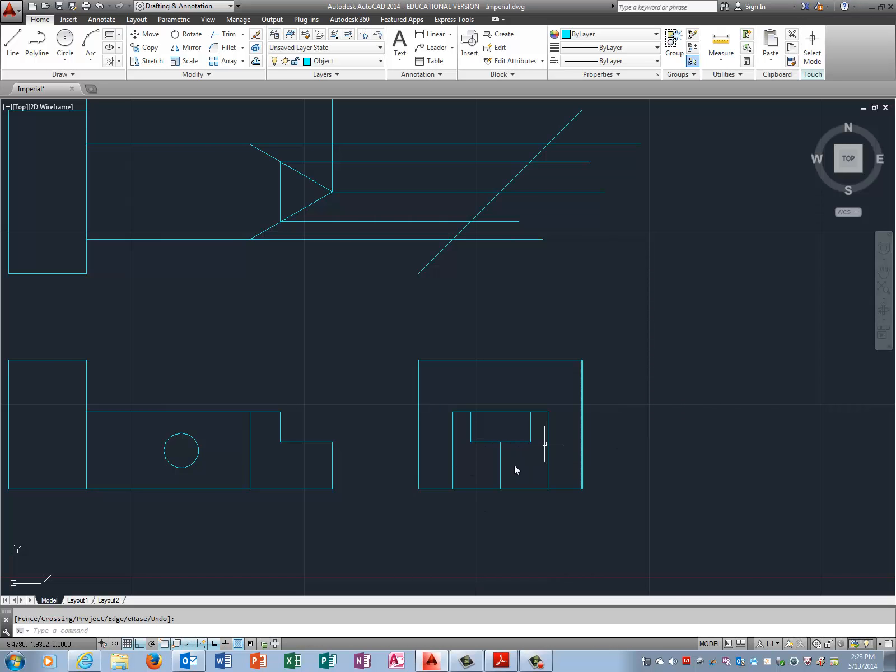
Step: Erase the miter line, the five horizontal projection lines crossing it, and the vertical construction line above the top view's pointed tip
{"action": "scroll", "coordinate": [309, 362], "scroll_direction": "up", "scroll_amount": 2}
{"action": "scroll", "coordinate": [303, 359], "scroll_direction": "down", "scroll_amount": 4}
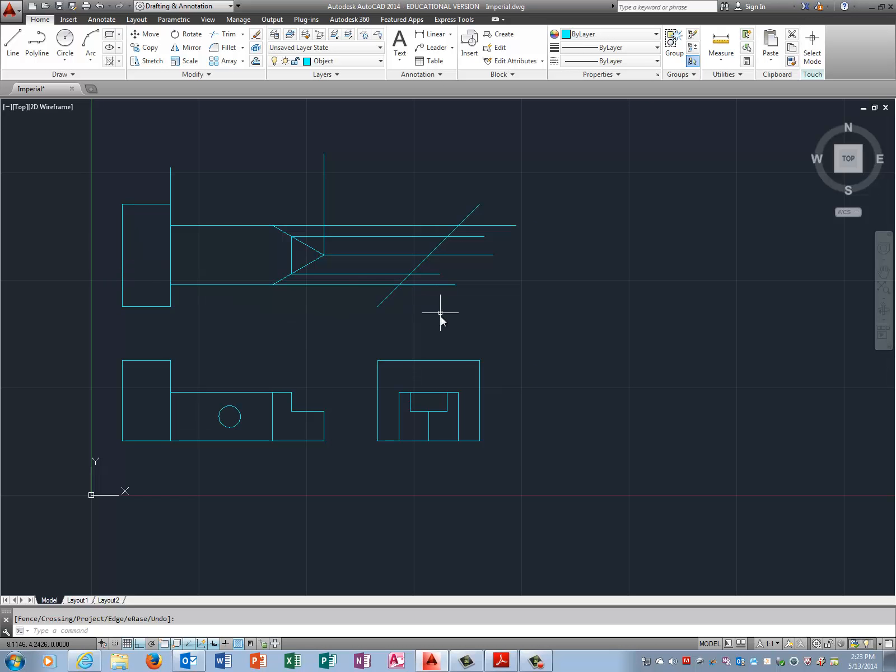
{"action": "left_click", "coordinate": [456, 316]}
{"action": "left_click", "coordinate": [392, 197]}
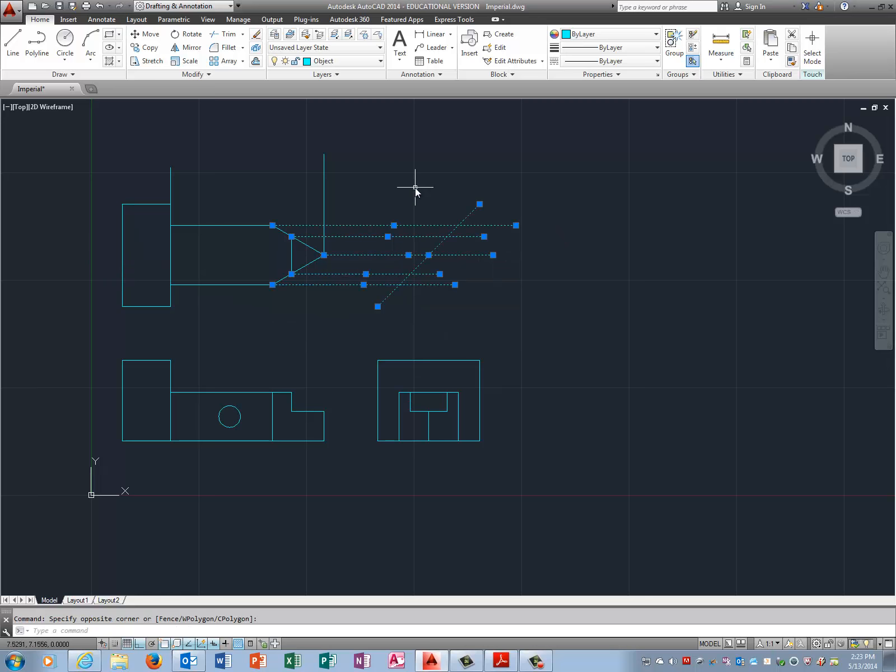
{"action": "key", "text": "Delete"}
{"action": "left_click", "coordinate": [324, 197]}
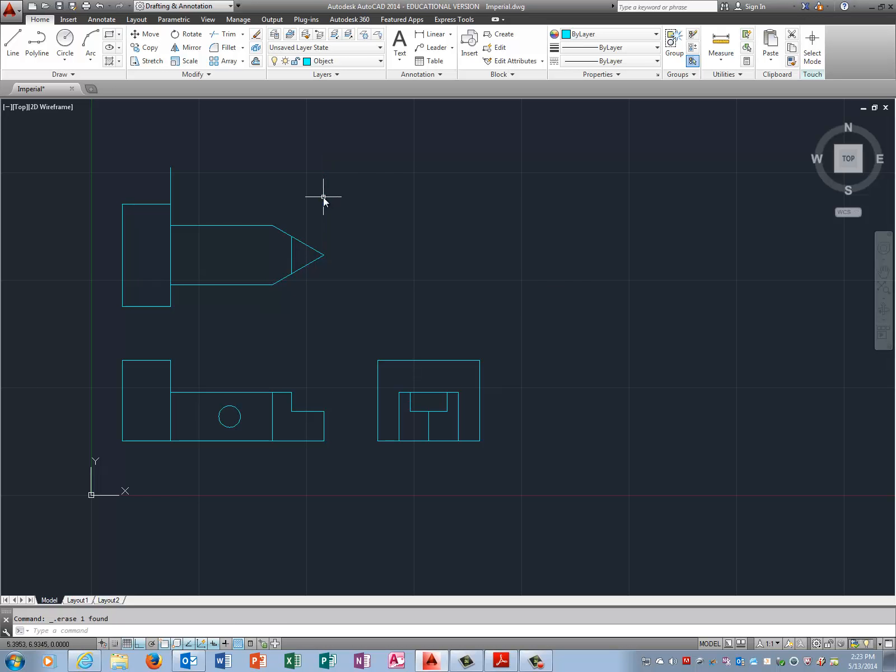
Step: Trim the vertical line extending above the top view's rectangular block, using the block's upper edge as the cutting edge
{"action": "key", "text": "Return"}
{"action": "left_click", "coordinate": [158, 205]}
{"action": "key", "text": "Return"}
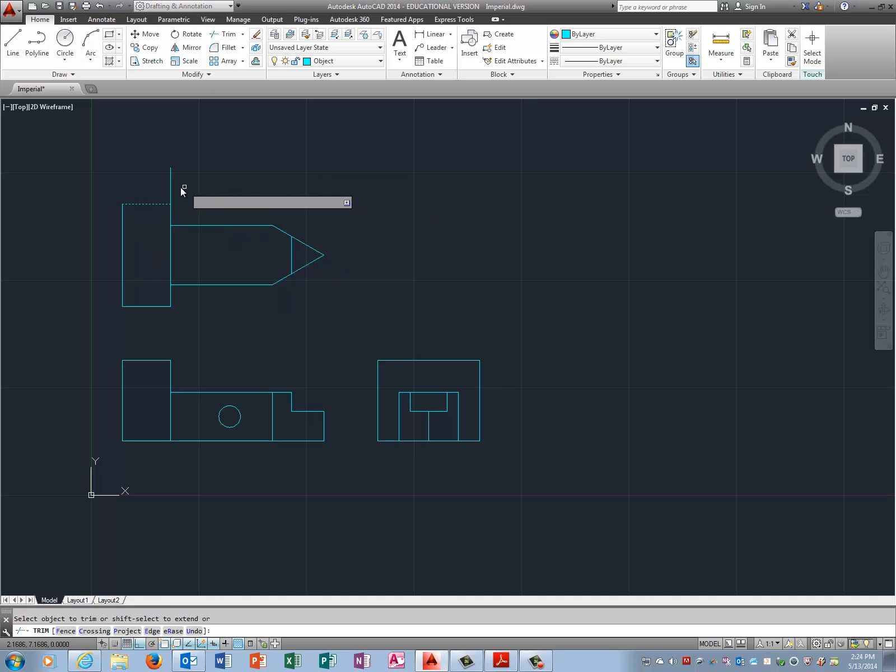
{"action": "left_click", "coordinate": [170, 179]}
{"action": "key", "text": "Return"}
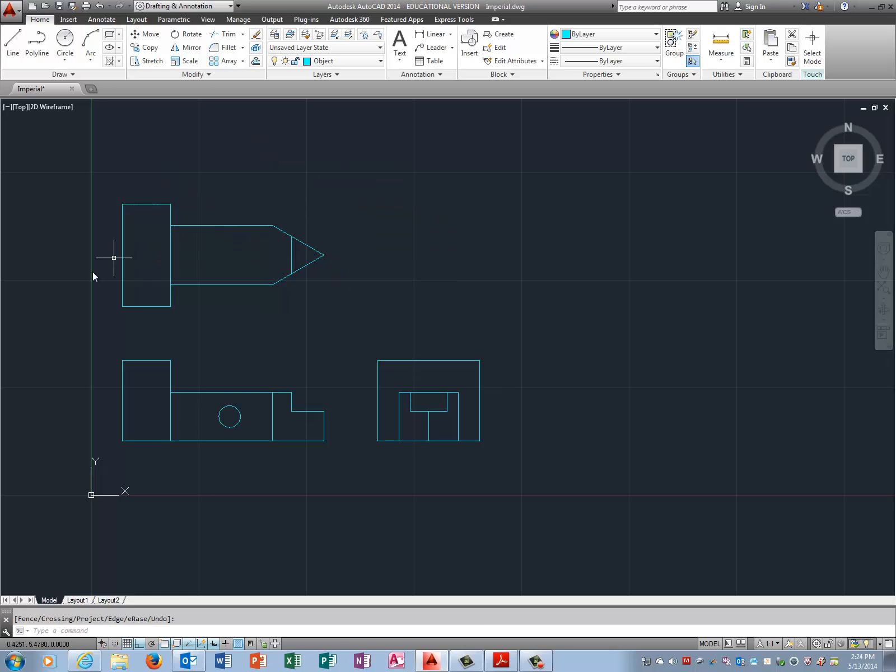
Step: Offset the lower and upper edges of the top view's rectangular block inward by 0.5
{"action": "scroll", "coordinate": [72, 250], "scroll_direction": "down", "scroll_amount": 1}
{"action": "scroll", "coordinate": [72, 250], "scroll_direction": "up", "scroll_amount": 1}
{"action": "scroll", "coordinate": [72, 250], "scroll_direction": "up", "scroll_amount": 2}
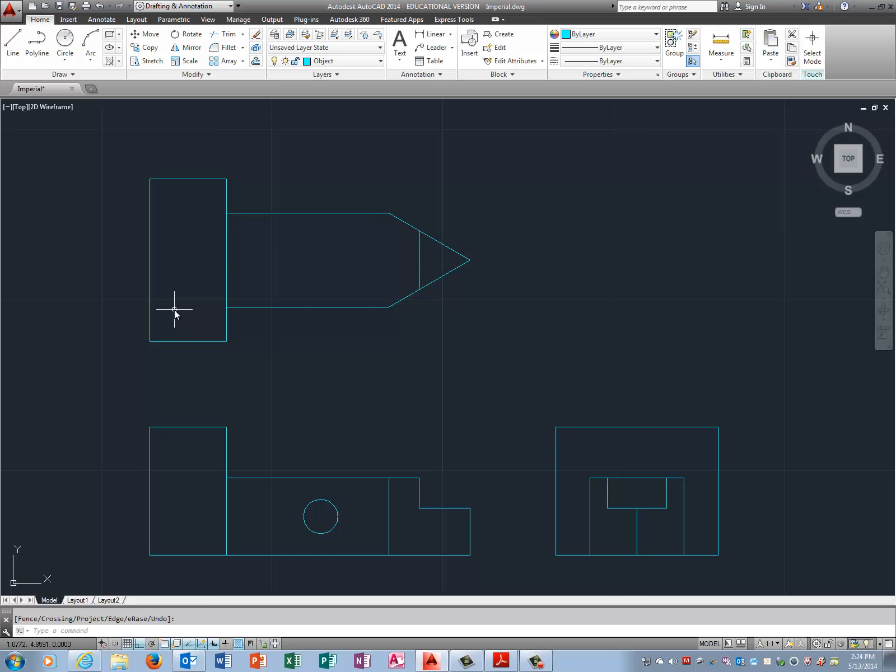
{"action": "type", "text": "offs"}
{"action": "key", "text": "Return"}
{"action": "type", "text": "1"}
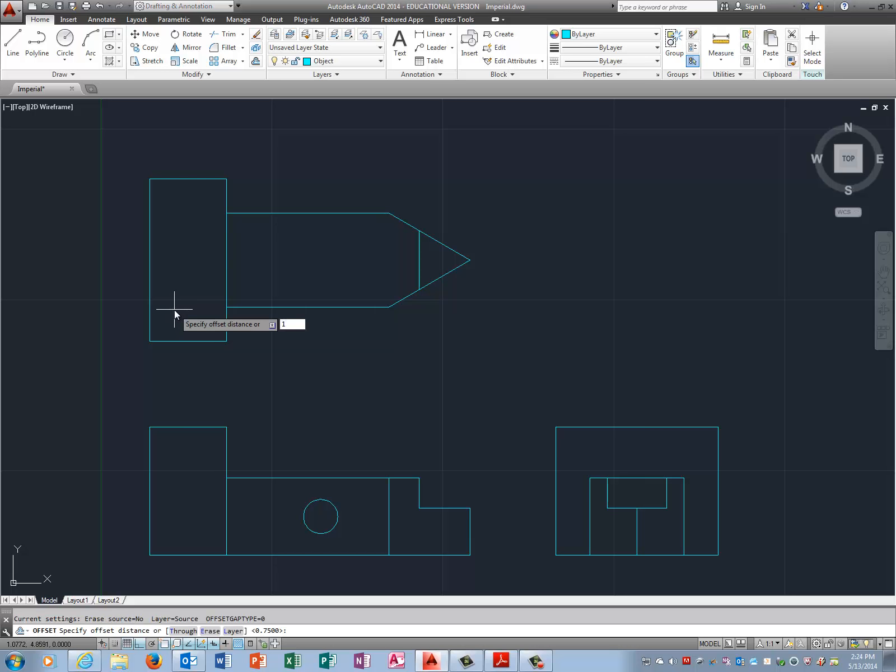
{"action": "key", "text": "BackSpace"}
{"action": "type", "text": ".5"}
{"action": "key", "text": "Return"}
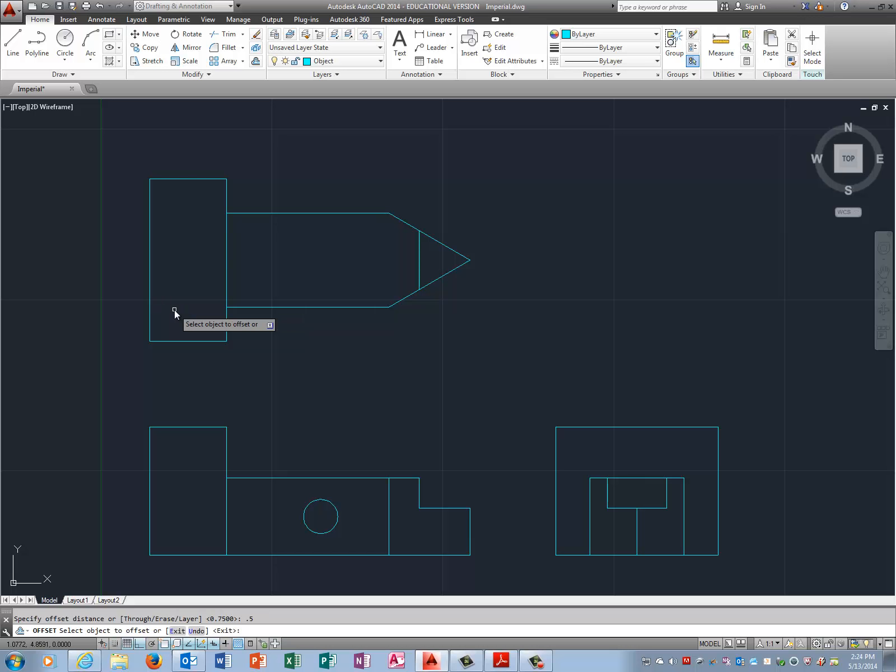
{"action": "left_click", "coordinate": [178, 341]}
{"action": "left_click", "coordinate": [180, 294]}
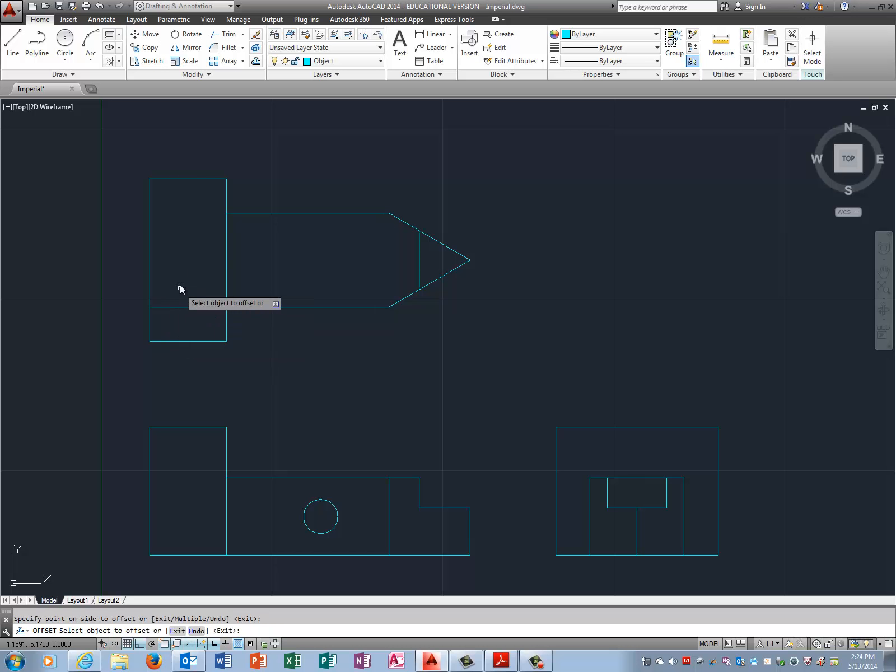
{"action": "left_click", "coordinate": [179, 178]}
{"action": "left_click", "coordinate": [179, 224]}
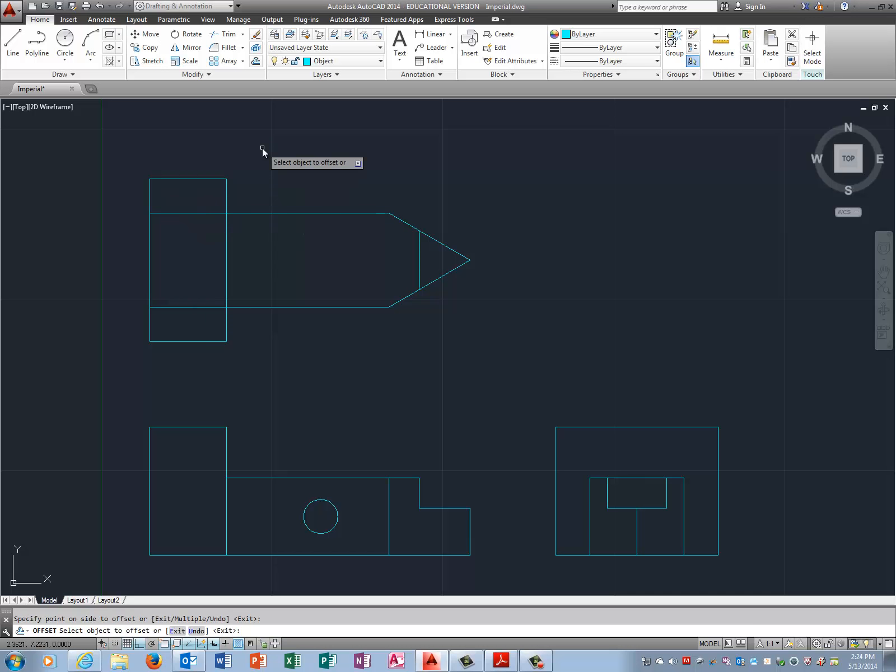
{"action": "key", "text": "Return"}
Step: Offset the lower and upper edges of the top view's rectangular block inward by 0.6875
{"action": "key", "text": "Return"}
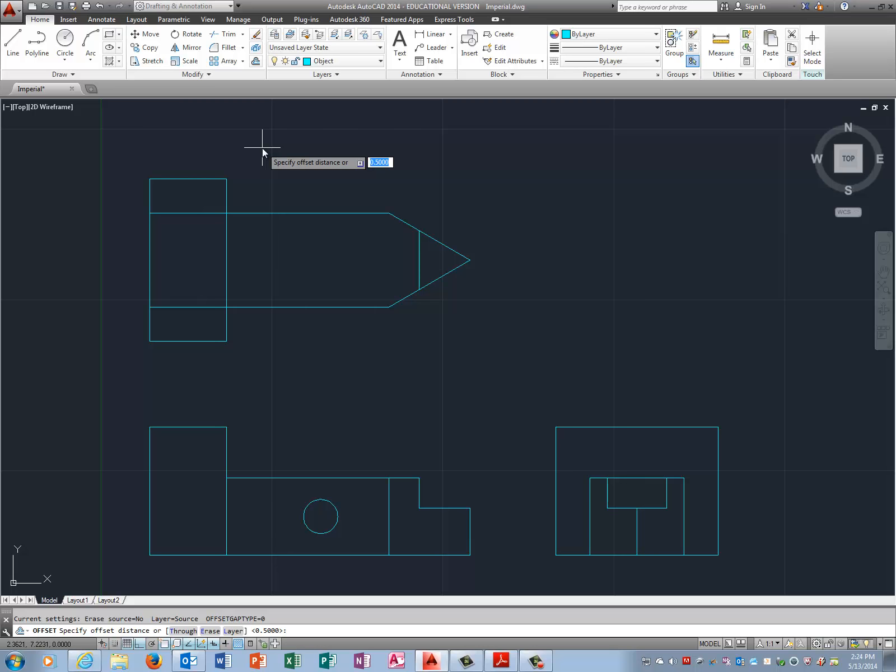
{"action": "type", "text": ".6875"}
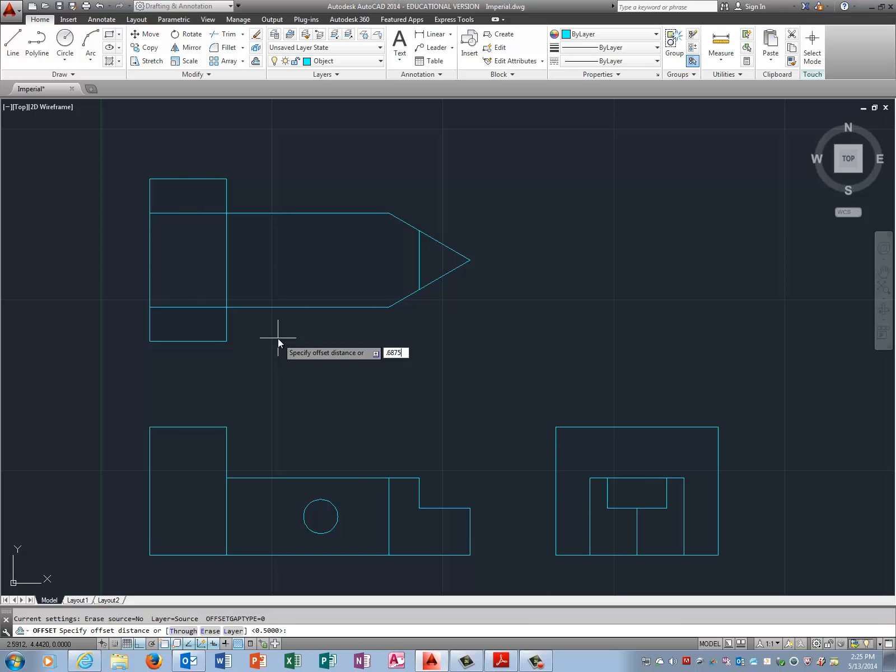
{"action": "key", "text": "Return"}
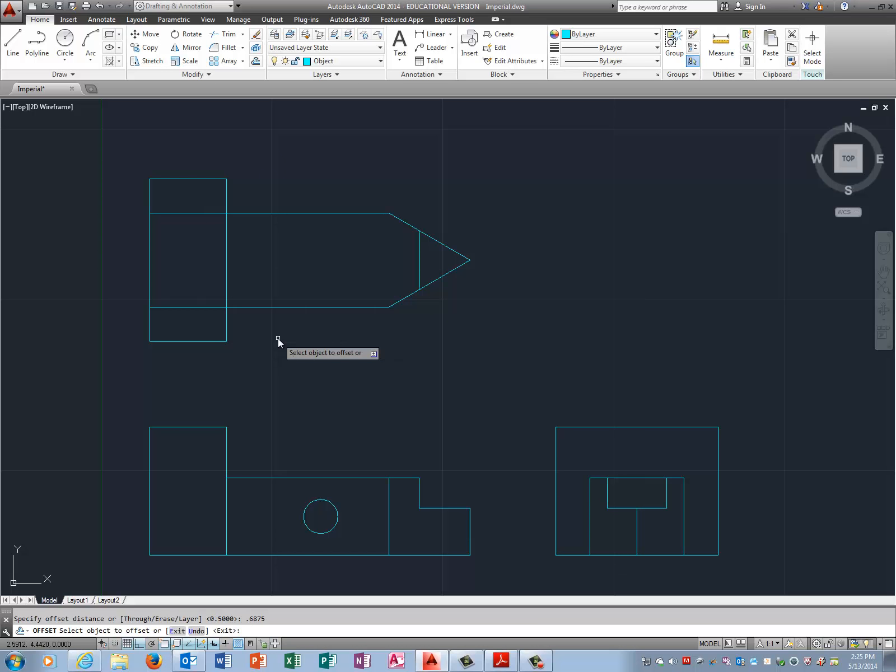
{"action": "left_click", "coordinate": [199, 342]}
{"action": "left_click", "coordinate": [199, 294]}
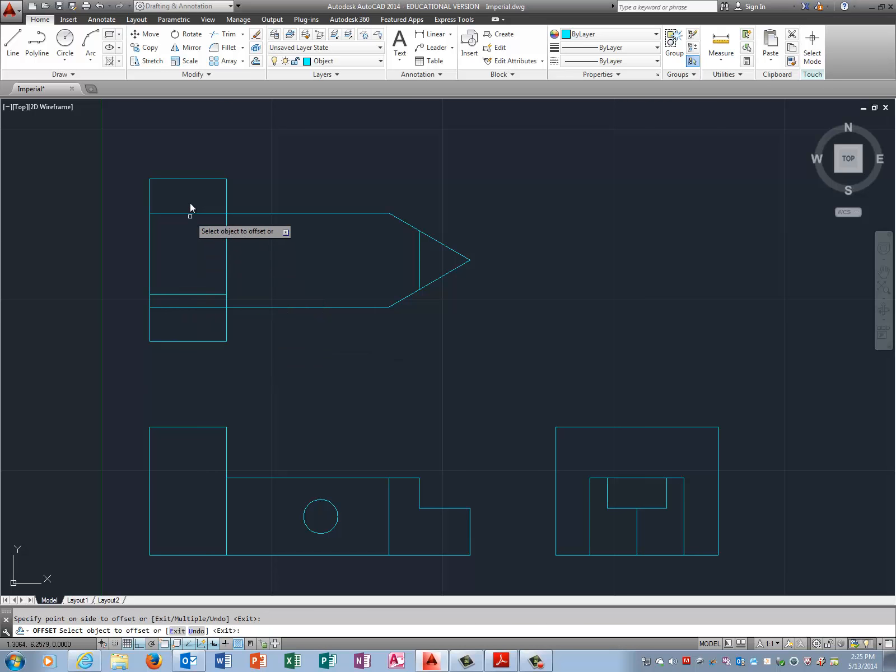
{"action": "left_click", "coordinate": [192, 180]}
{"action": "left_click", "coordinate": [186, 231]}
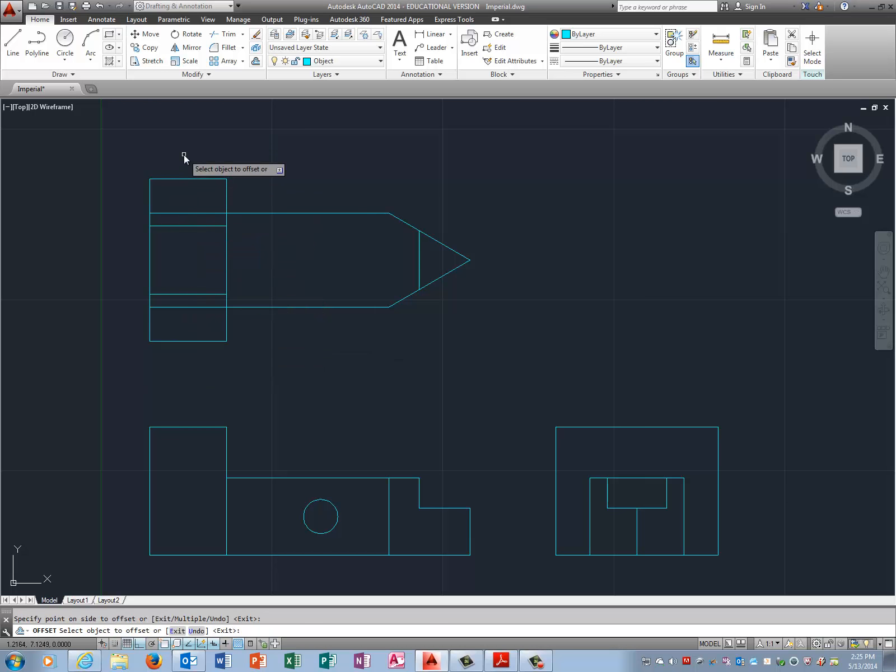
{"action": "key", "text": "Return"}
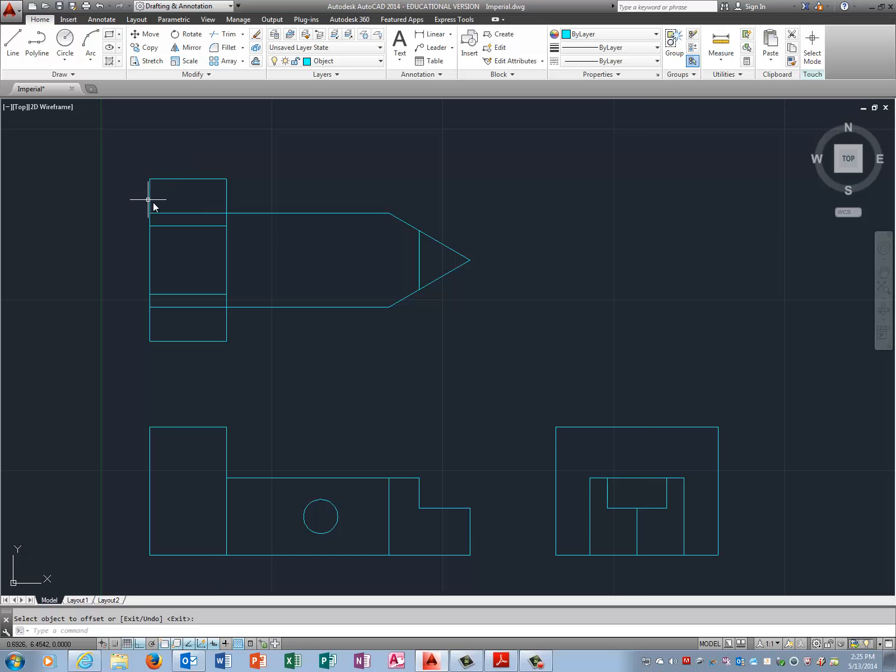
Step: Offset the left edge of the top view's rectangular block inward by 0.375
{"action": "type", "text": "offset"}
{"action": "key", "text": "Return"}
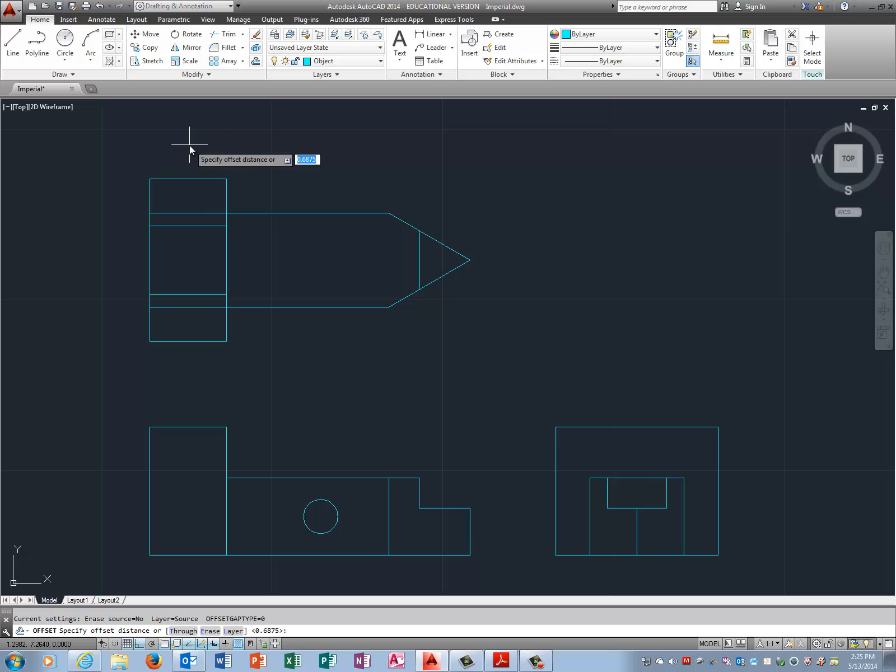
{"action": "type", "text": ".375"}
{"action": "key", "text": "Return"}
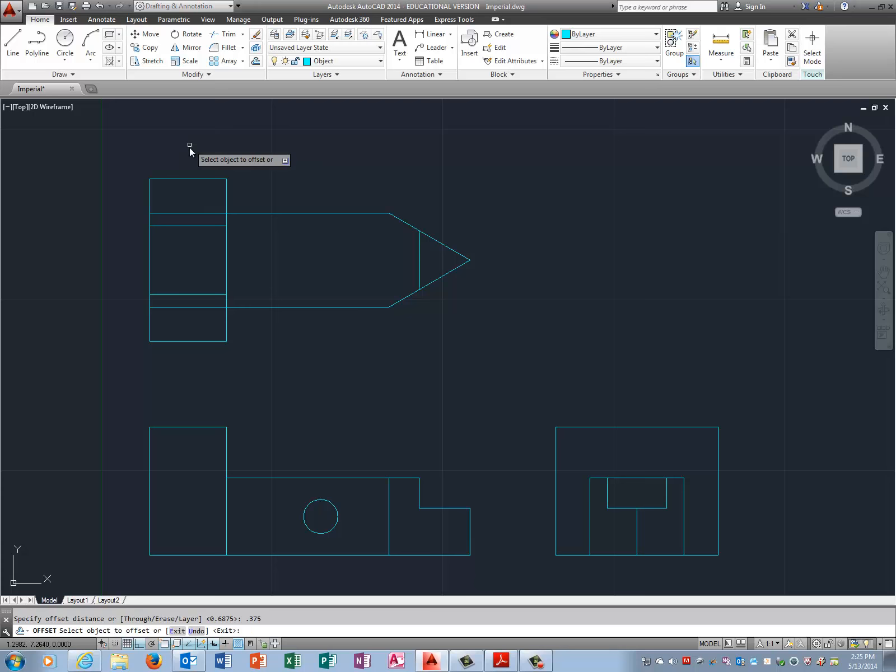
{"action": "left_click", "coordinate": [150, 256]}
{"action": "left_click", "coordinate": [187, 261]}
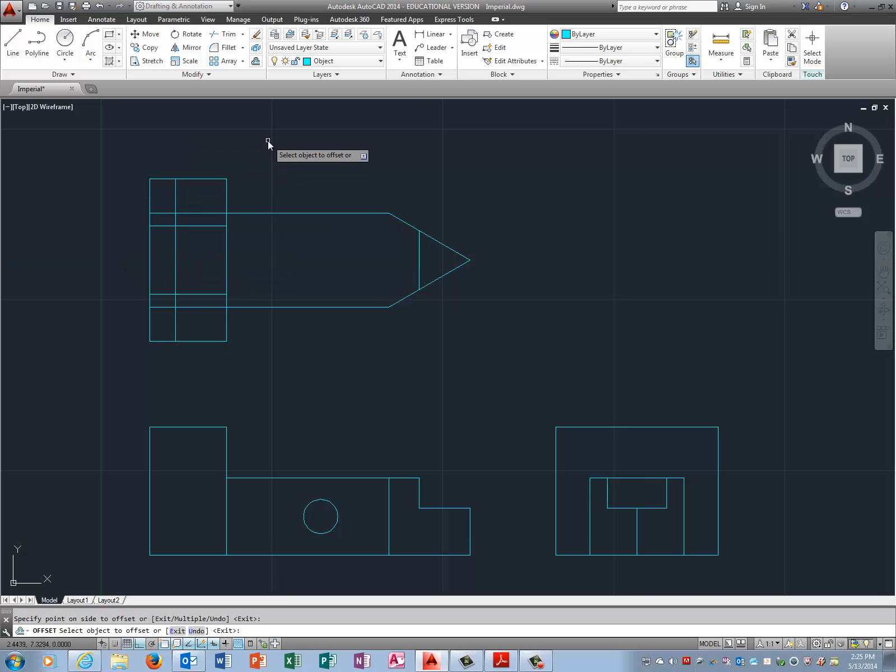
{"action": "key", "text": "Return"}
{"action": "key", "text": "Escape"}
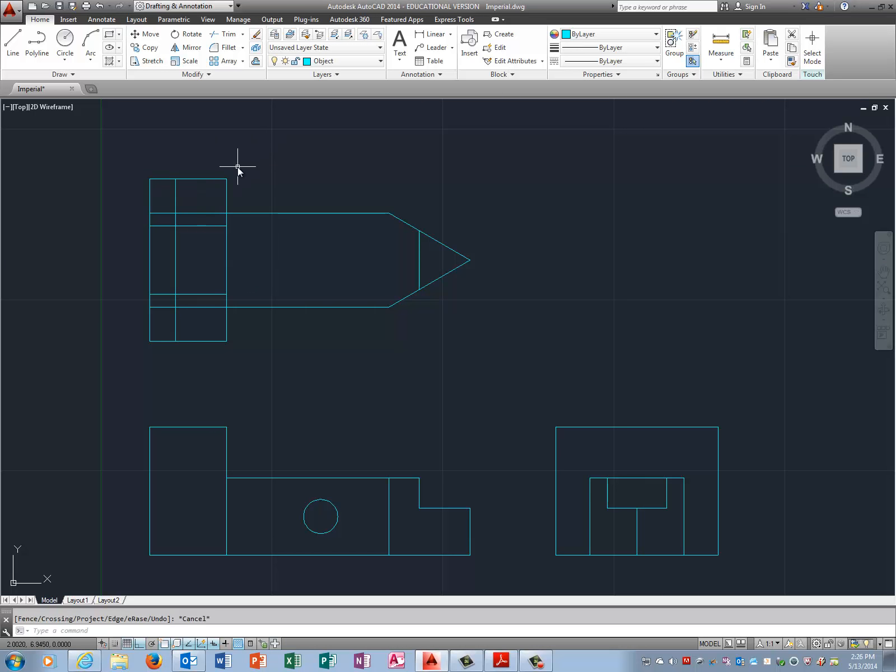
Step: Trim the block's inner vertical line above the upper 0.5 offset line in the top view
{"action": "key", "text": "Return"}
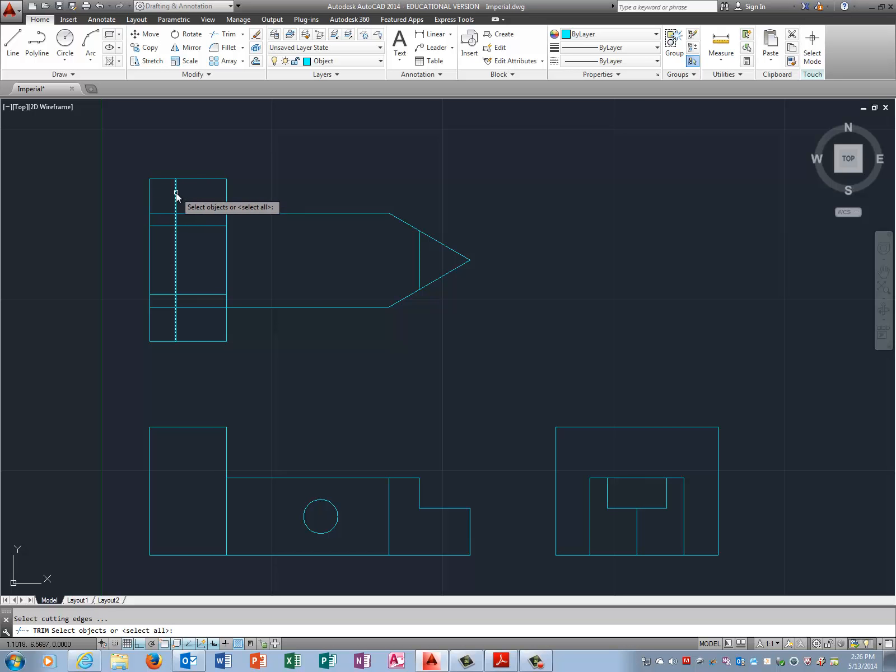
{"action": "left_click", "coordinate": [171, 213]}
{"action": "key", "text": "Return"}
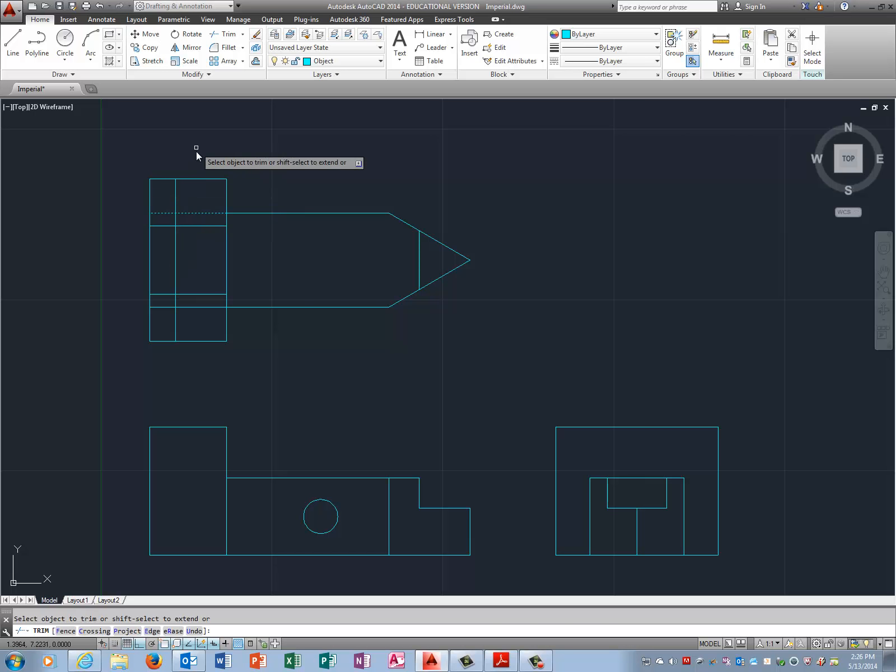
{"action": "left_click", "coordinate": [175, 194]}
{"action": "key", "text": "Return"}
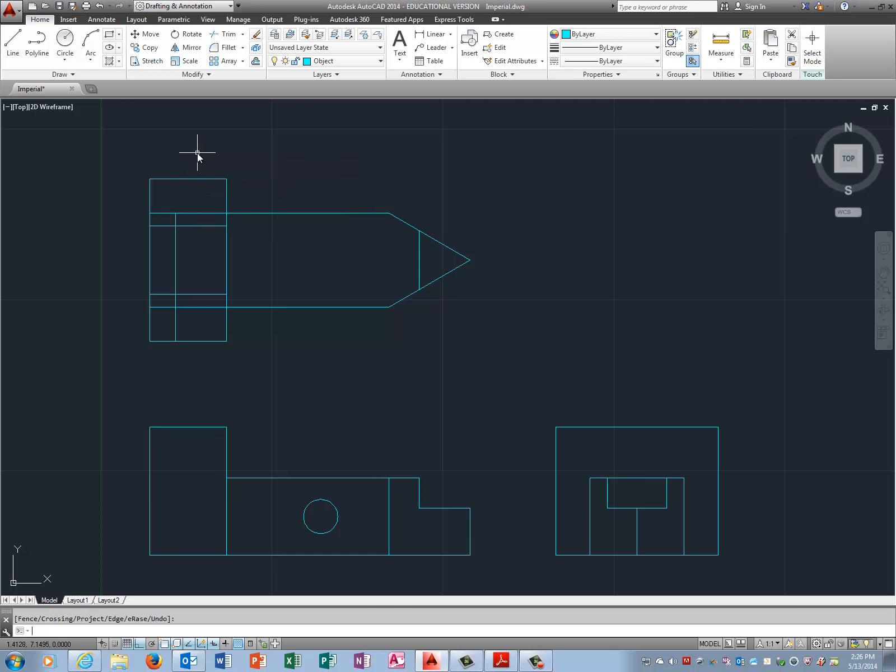
Step: Trim the upper 0.5 offset line between the block's inner vertical line and its right edge in the top view
{"action": "right_click", "coordinate": [248, 153]}
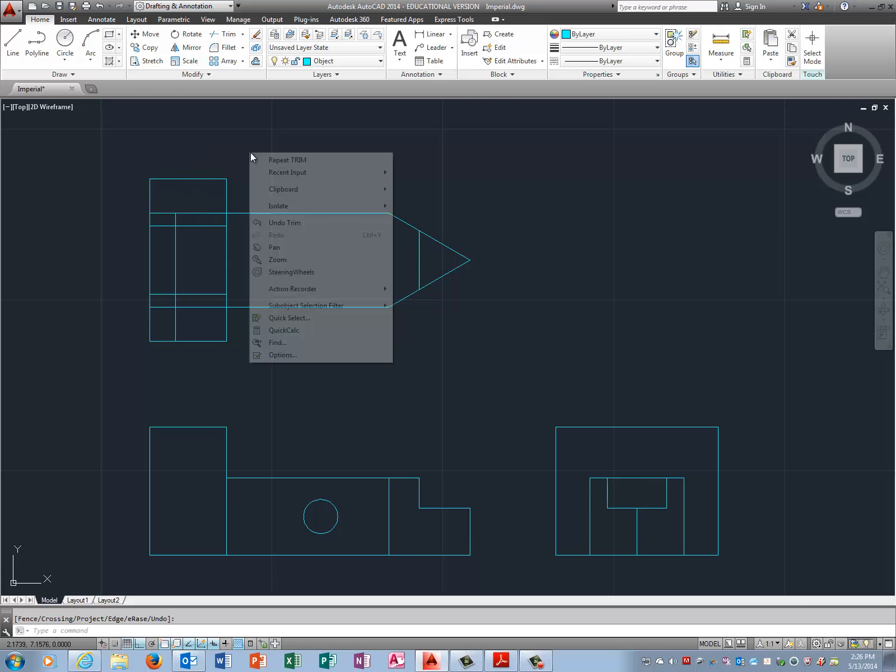
{"action": "left_click", "coordinate": [305, 164]}
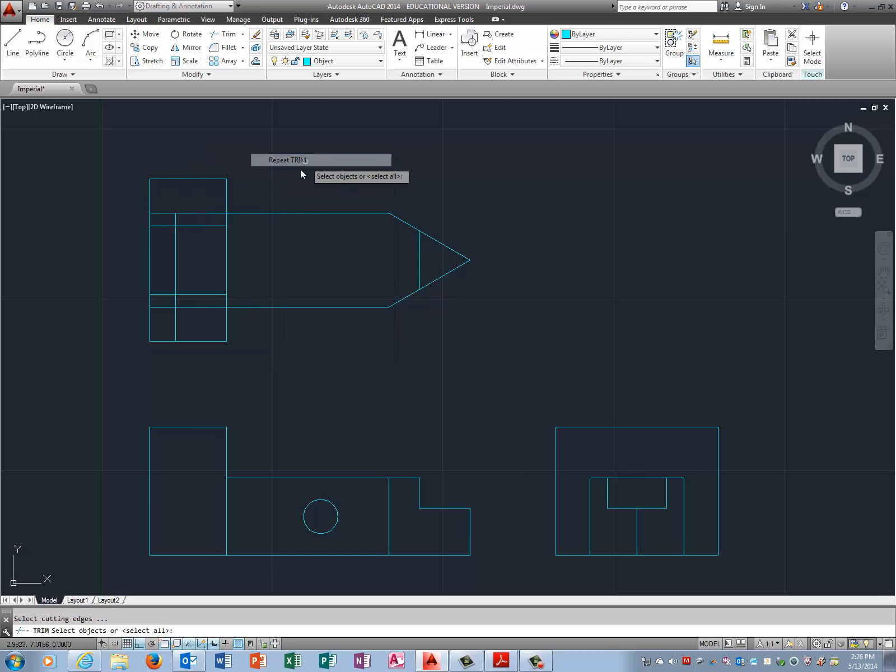
{"action": "left_click", "coordinate": [228, 221]}
{"action": "left_click", "coordinate": [175, 222]}
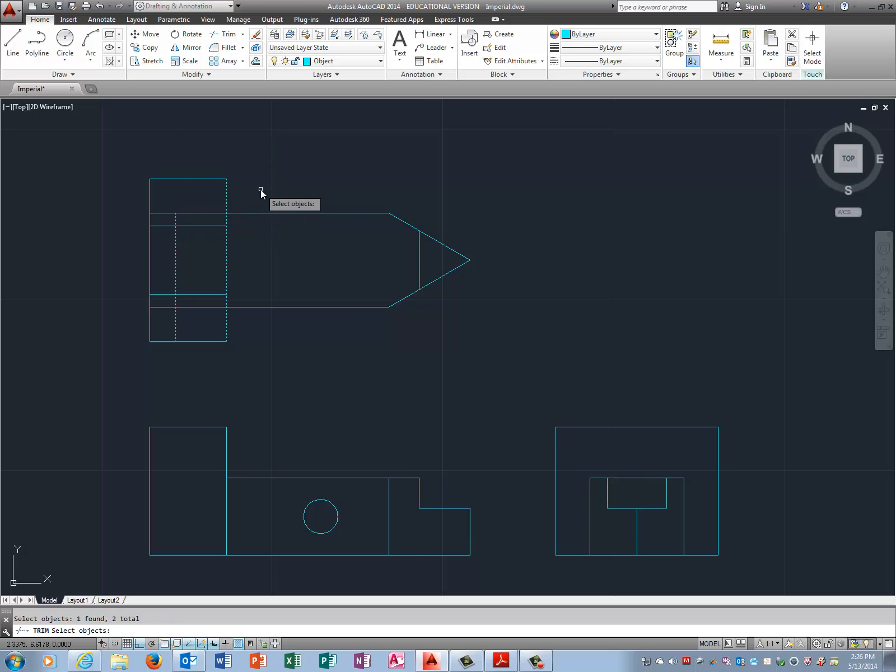
{"action": "key", "text": "Return"}
{"action": "left_click", "coordinate": [205, 213]}
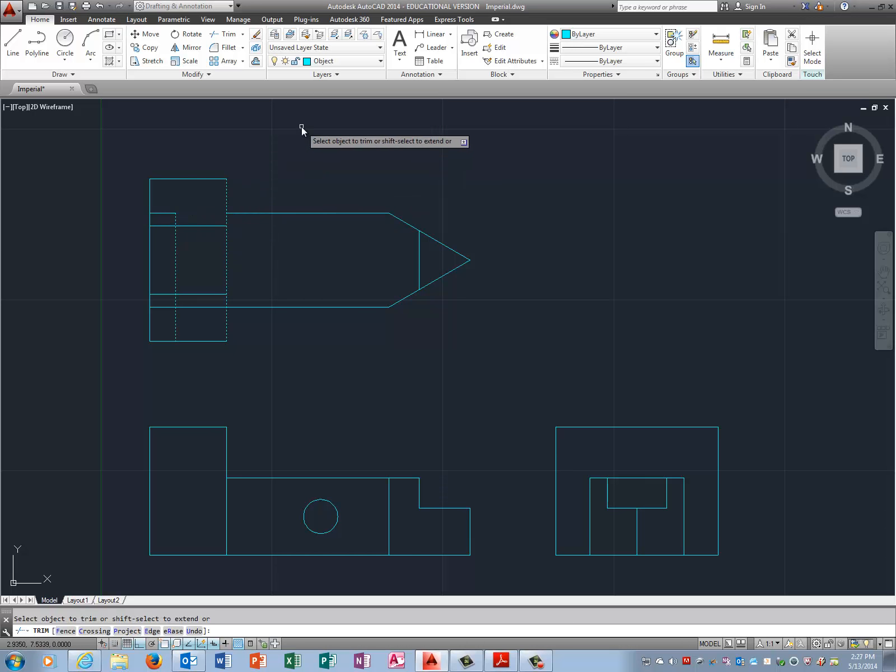
{"action": "key", "text": "Return"}
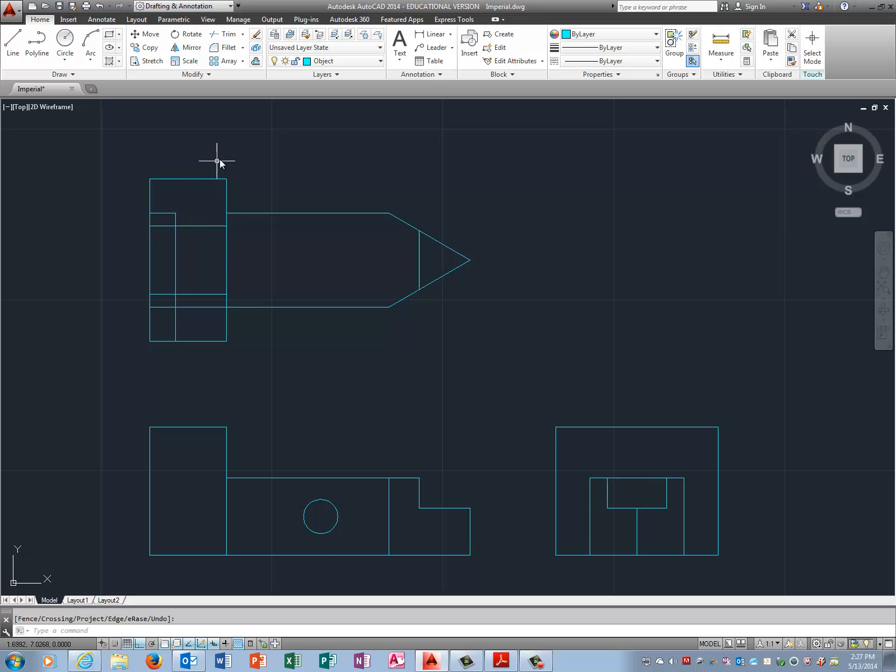
Step: Trim both 0.6875 offset lines to the left of the block's inner vertical line in the top view
{"action": "right_click", "coordinate": [253, 137]}
{"action": "left_click", "coordinate": [280, 145]}
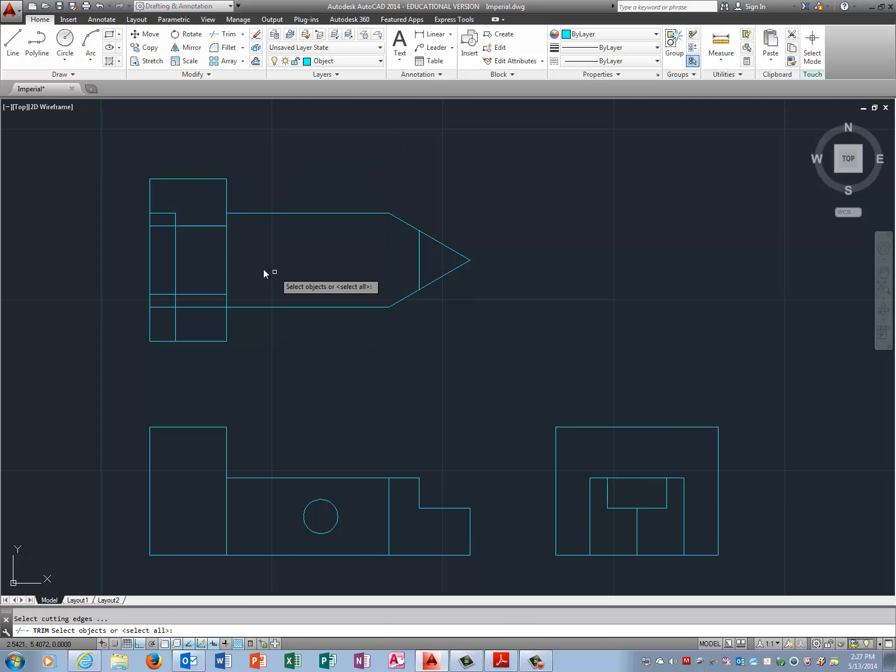
{"action": "left_click", "coordinate": [176, 247]}
{"action": "key", "text": "Return"}
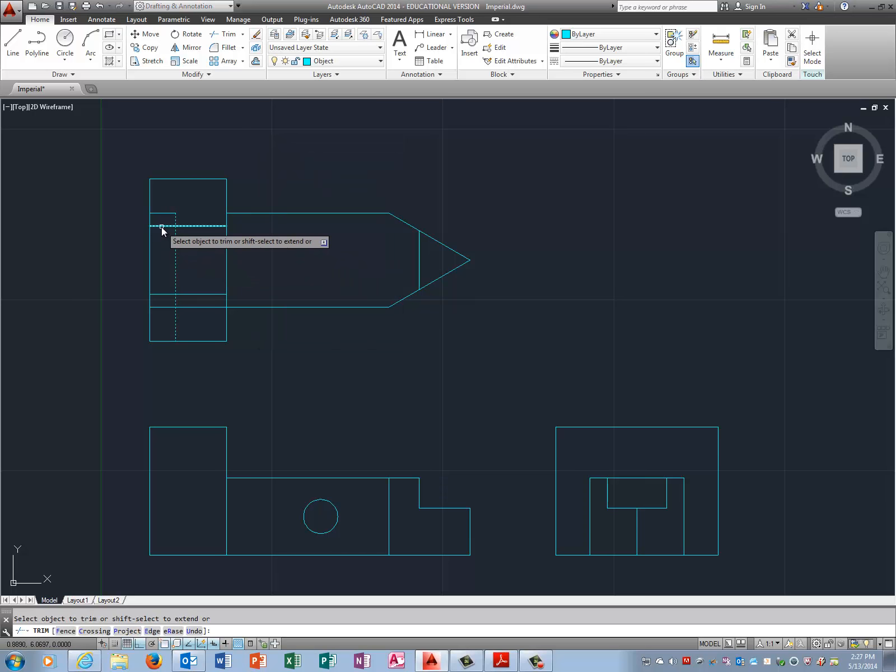
{"action": "left_click", "coordinate": [161, 227]}
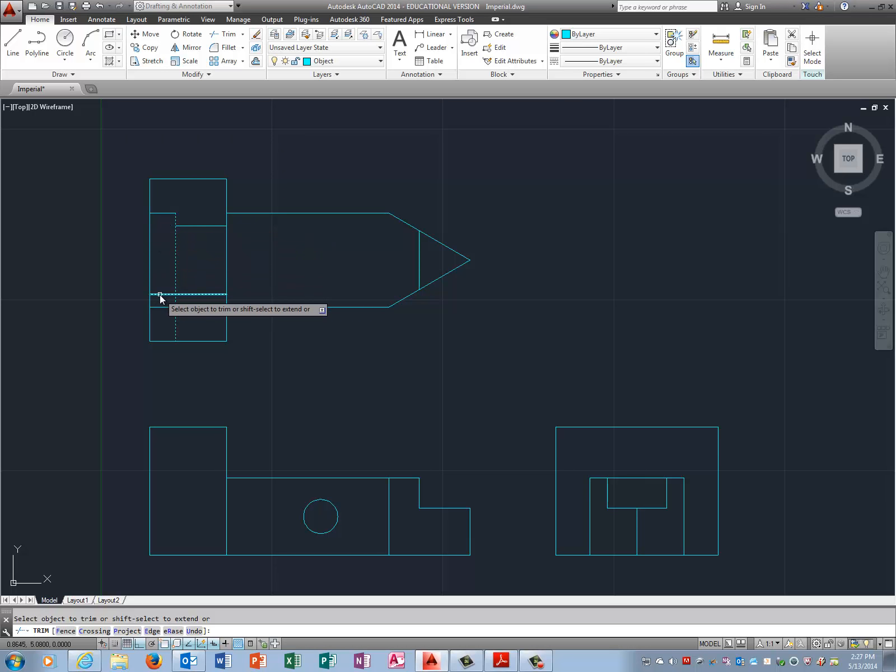
{"action": "left_click", "coordinate": [159, 295]}
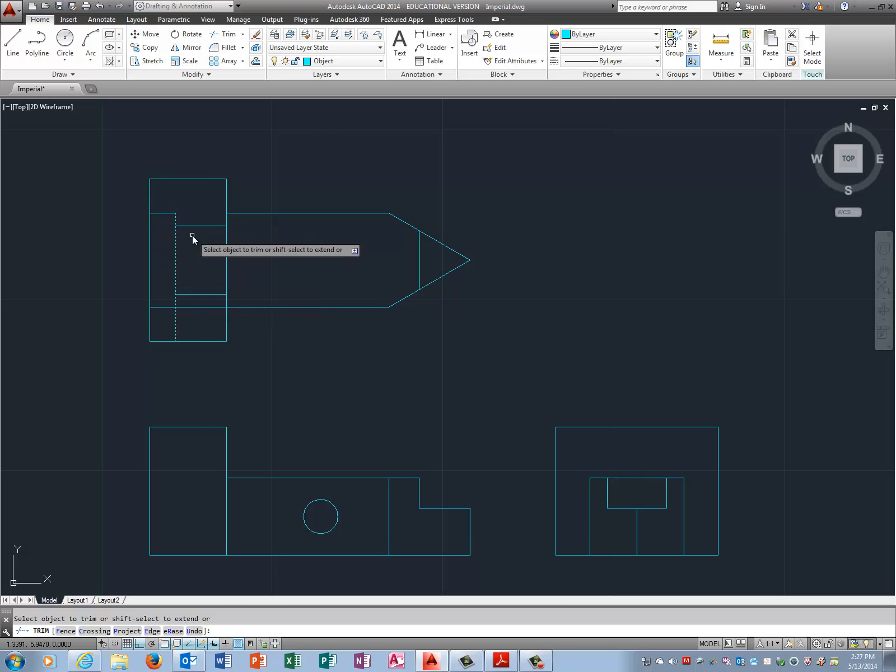
{"action": "key", "text": "Return"}
Step: Trim the block's left edge between the upper and lower 0.5 offset lines to open the notch in the top view
{"action": "right_click", "coordinate": [290, 158]}
{"action": "left_click", "coordinate": [331, 165]}
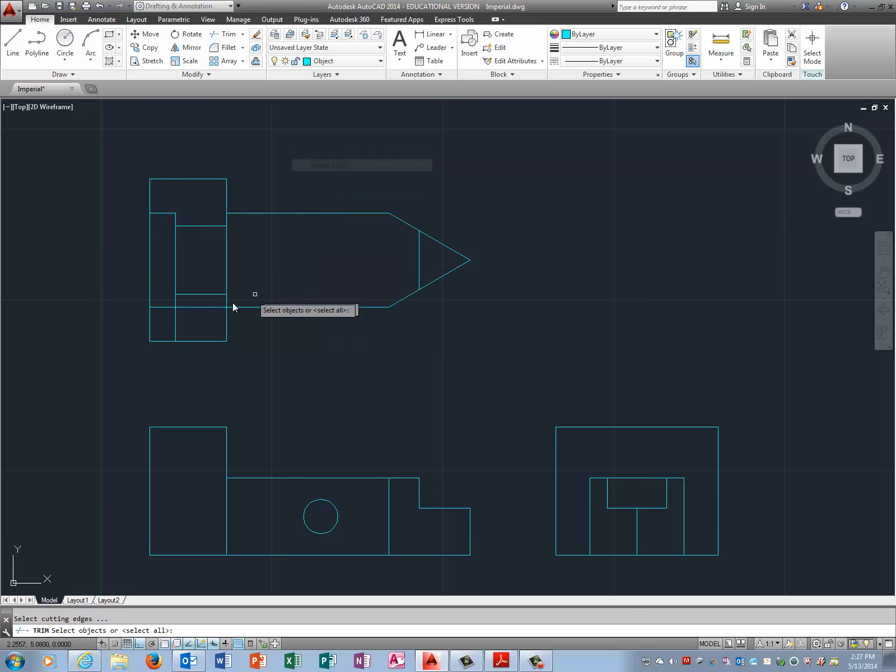
{"action": "left_click", "coordinate": [165, 214]}
{"action": "left_click", "coordinate": [165, 307]}
{"action": "key", "text": "Return"}
{"action": "left_click", "coordinate": [148, 263]}
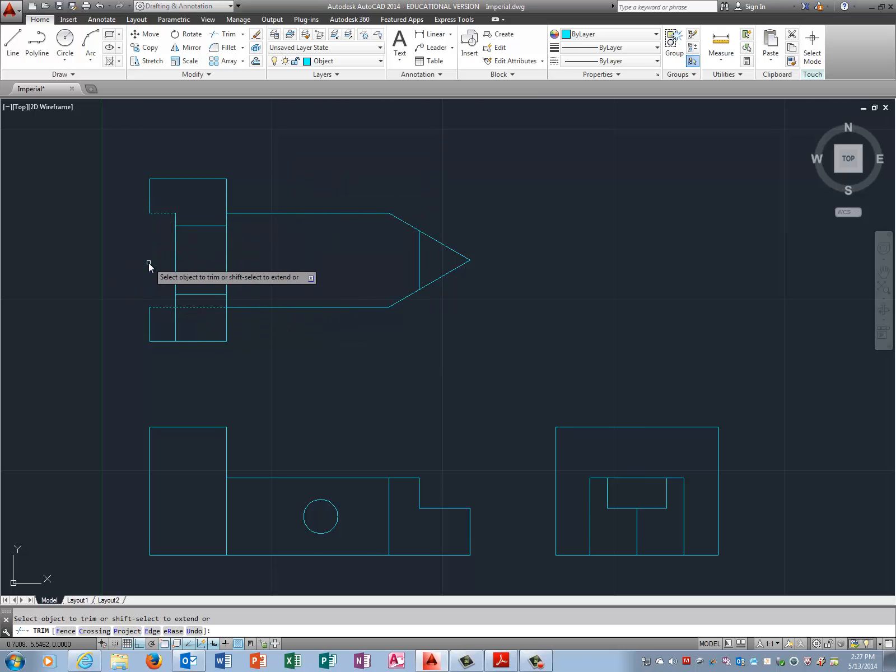
{"action": "key", "text": "Return"}
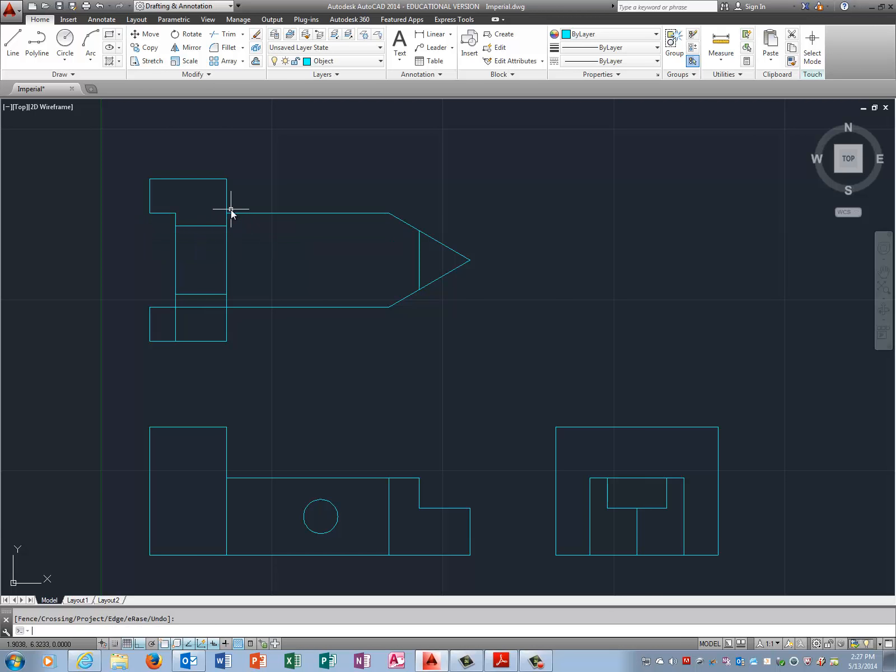
Step: Trim the block's inner vertical line below the lower 0.5 offset line in the top view
{"action": "right_click", "coordinate": [351, 169]}
{"action": "left_click", "coordinate": [384, 175]}
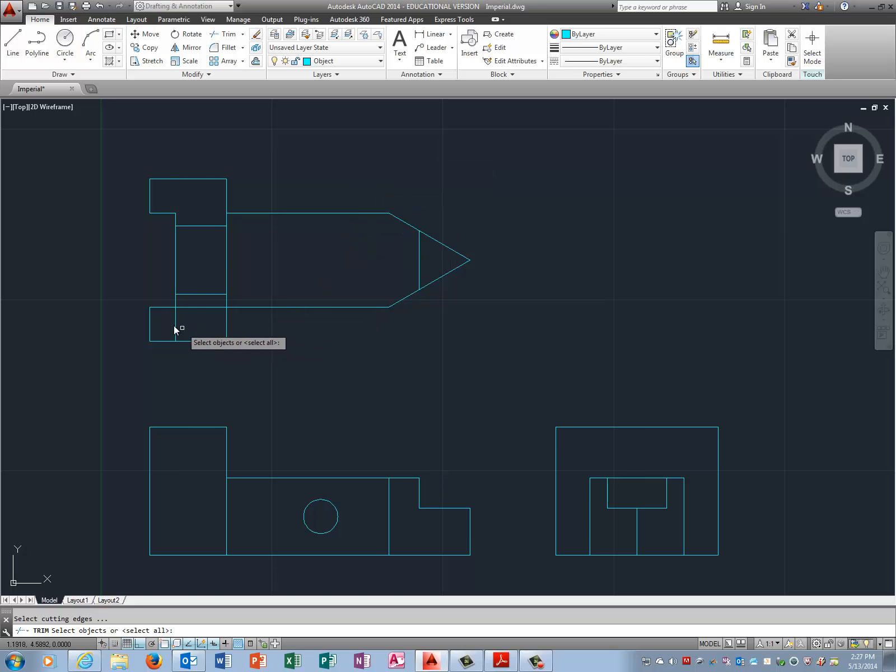
{"action": "left_click", "coordinate": [192, 308]}
{"action": "key", "text": "Return"}
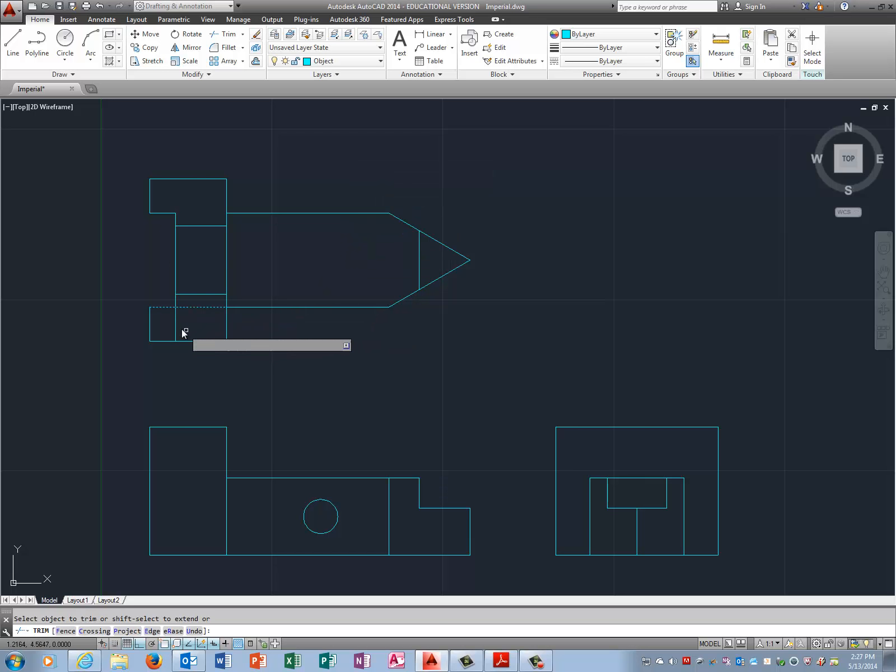
{"action": "key", "text": "Return"}
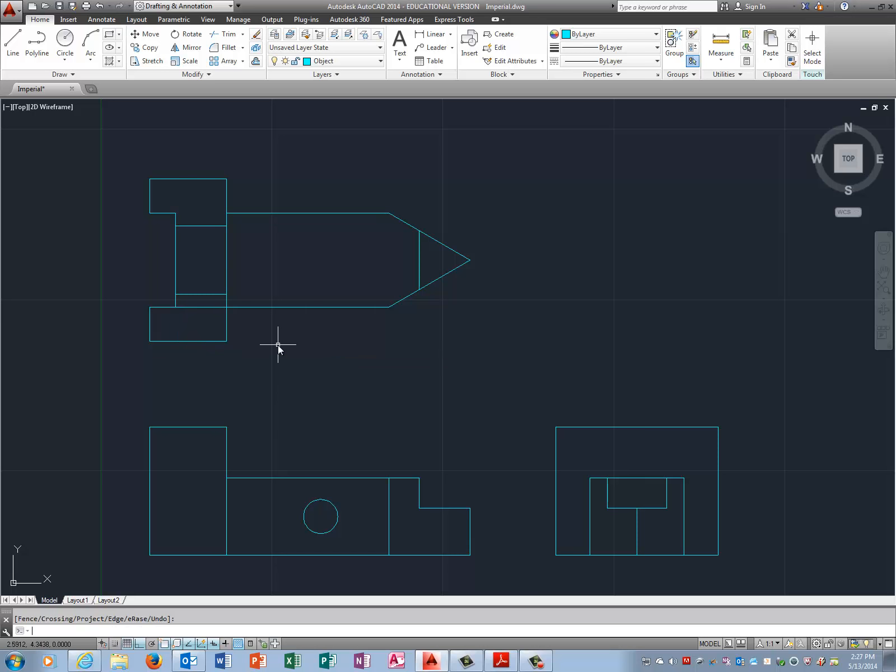
Step: Trim the lower 0.5 offset line between the block's inner vertical line and its right edge in the top view
{"action": "right_click", "coordinate": [270, 271]}
{"action": "left_click", "coordinate": [288, 278]}
{"action": "left_click", "coordinate": [176, 304]}
{"action": "left_click", "coordinate": [227, 301]}
{"action": "key", "text": "Return"}
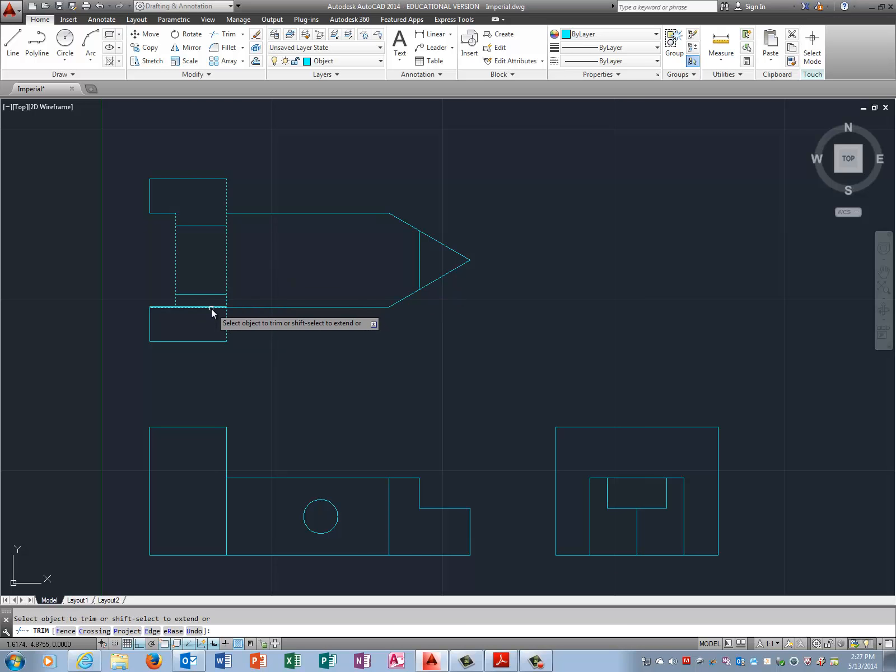
{"action": "key", "text": "Return"}
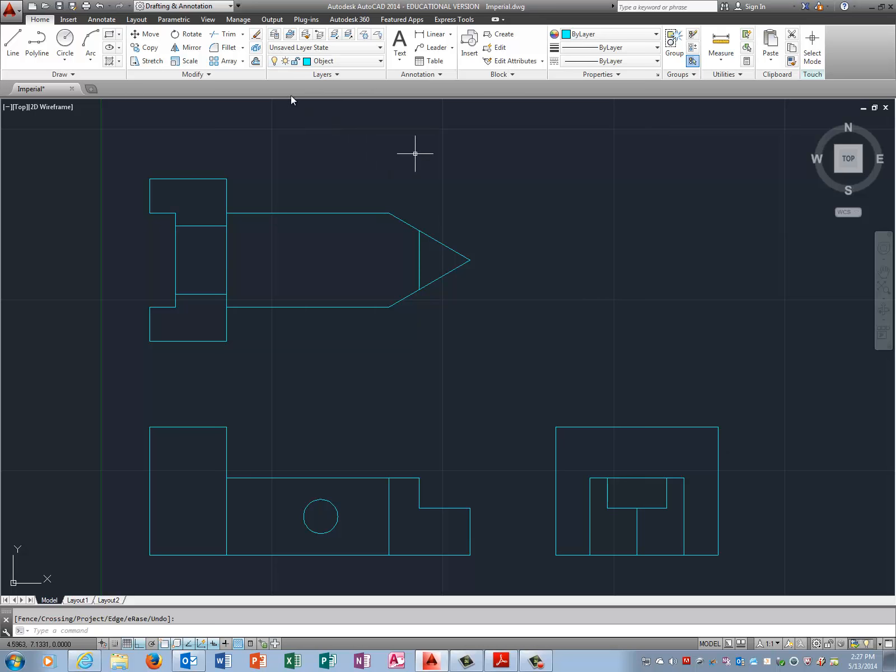
Step: Turn on the Construction layer and keep Object as the current layer
{"action": "left_click", "coordinate": [329, 62]}
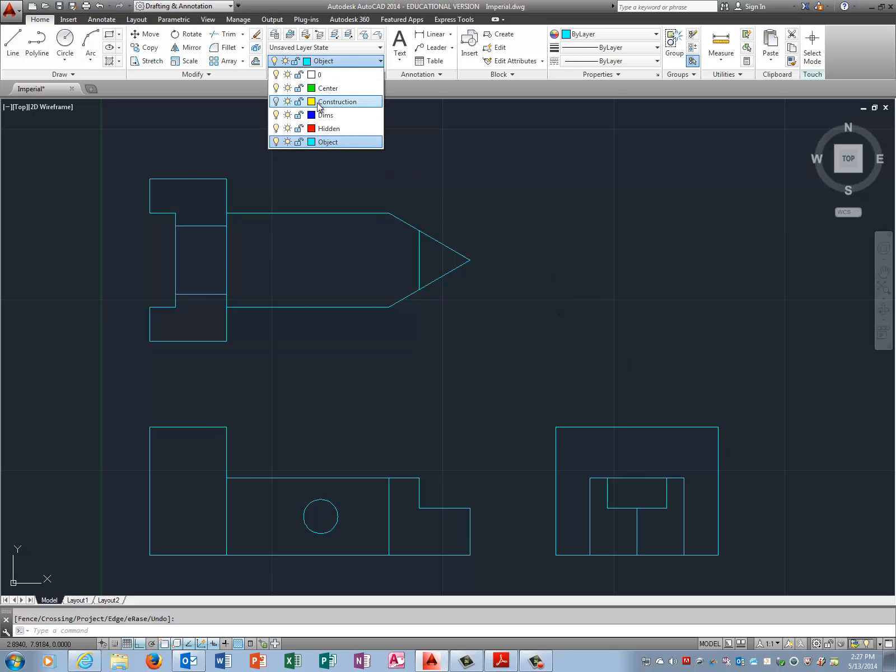
{"action": "left_click", "coordinate": [277, 102]}
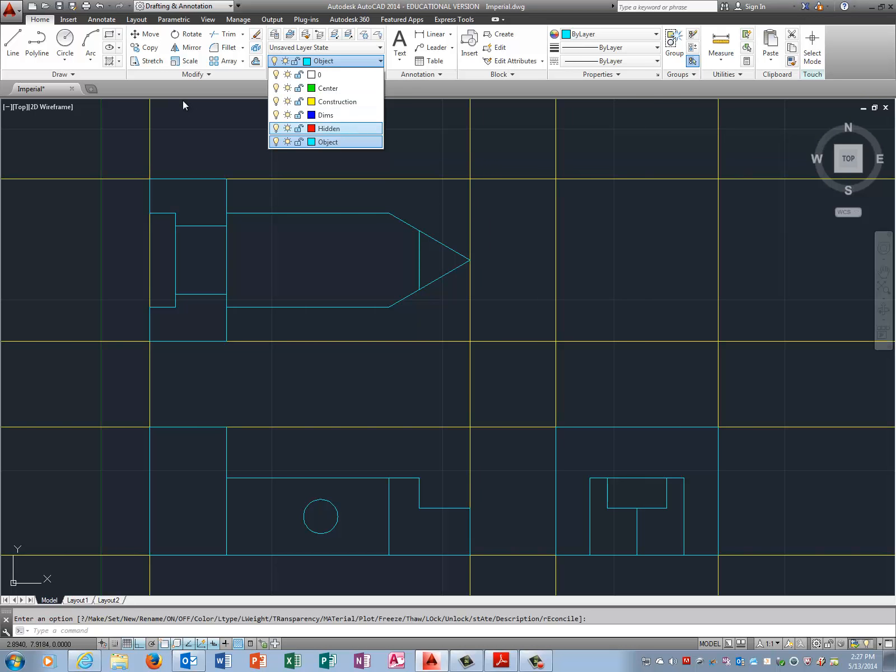
{"action": "left_click", "coordinate": [335, 144]}
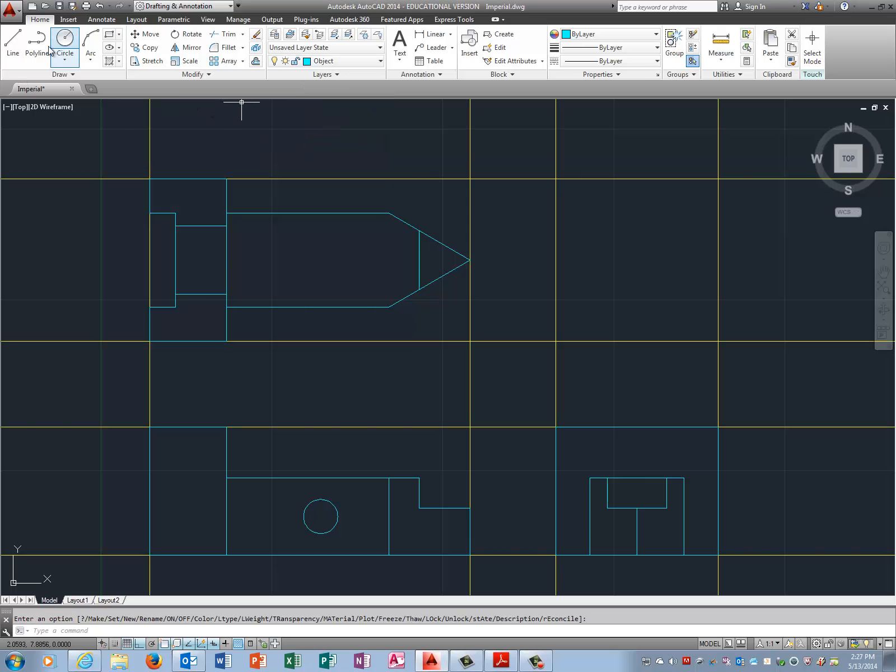
Step: Draw a diagonal miter line between opposite corners of the construction-line square above the side view, rising to the right
{"action": "left_click", "coordinate": [13, 40]}
{"action": "left_click", "coordinate": [556, 341]}
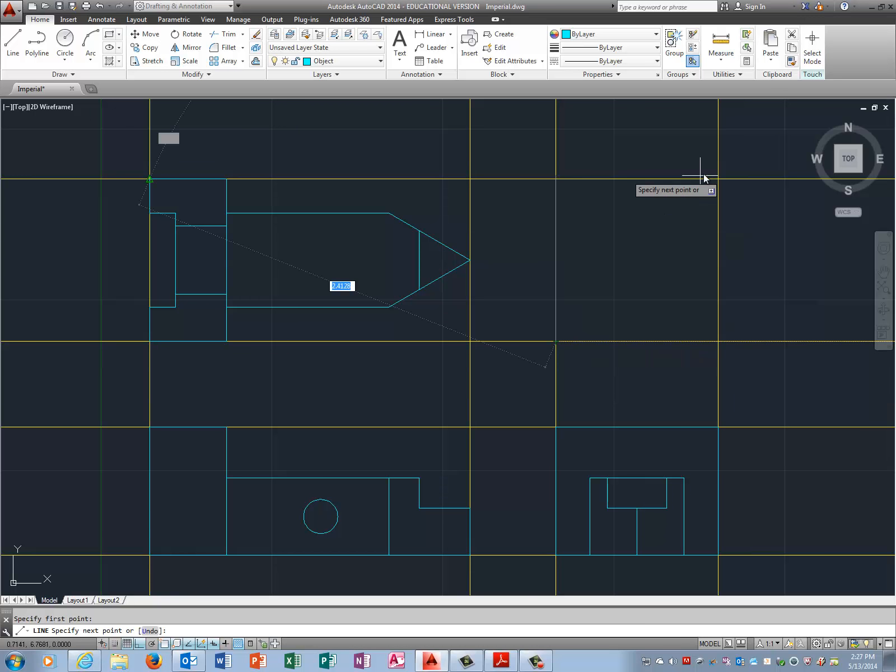
{"action": "left_click", "coordinate": [719, 179]}
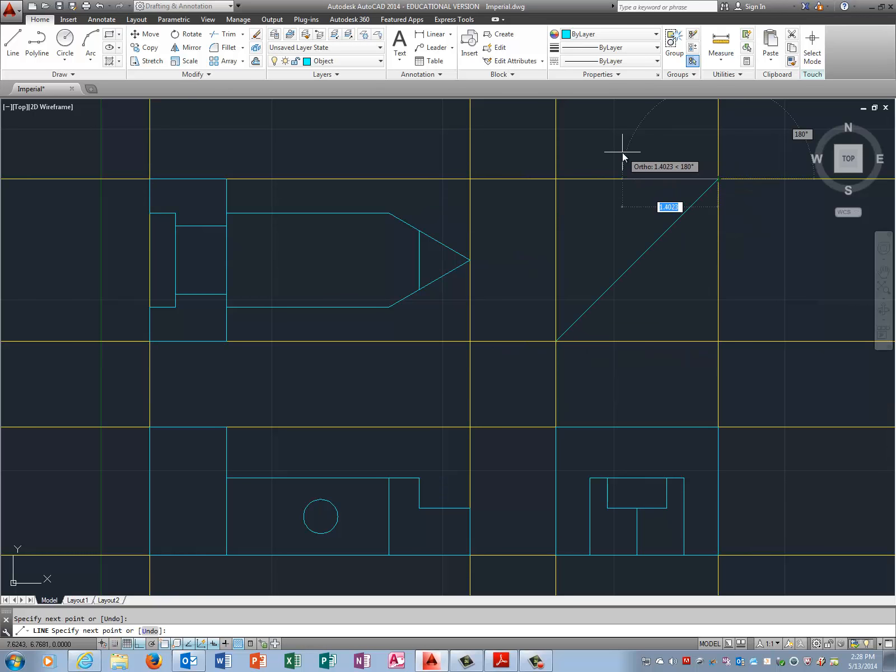
{"action": "right_click", "coordinate": [622, 152]}
{"action": "left_click", "coordinate": [644, 162]}
Step: Turn off the Construction layer
{"action": "left_click", "coordinate": [336, 60]}
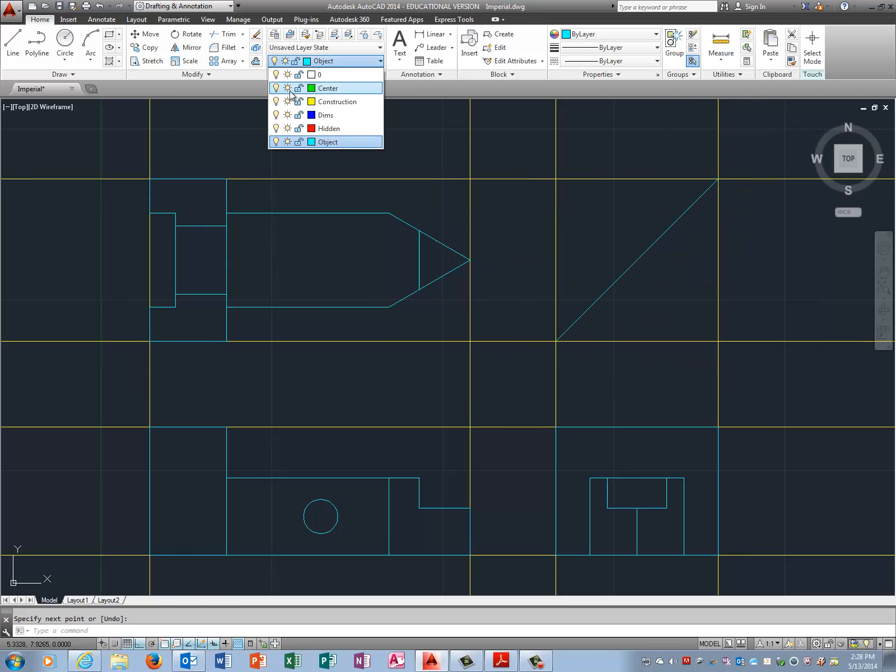
{"action": "left_click", "coordinate": [276, 101]}
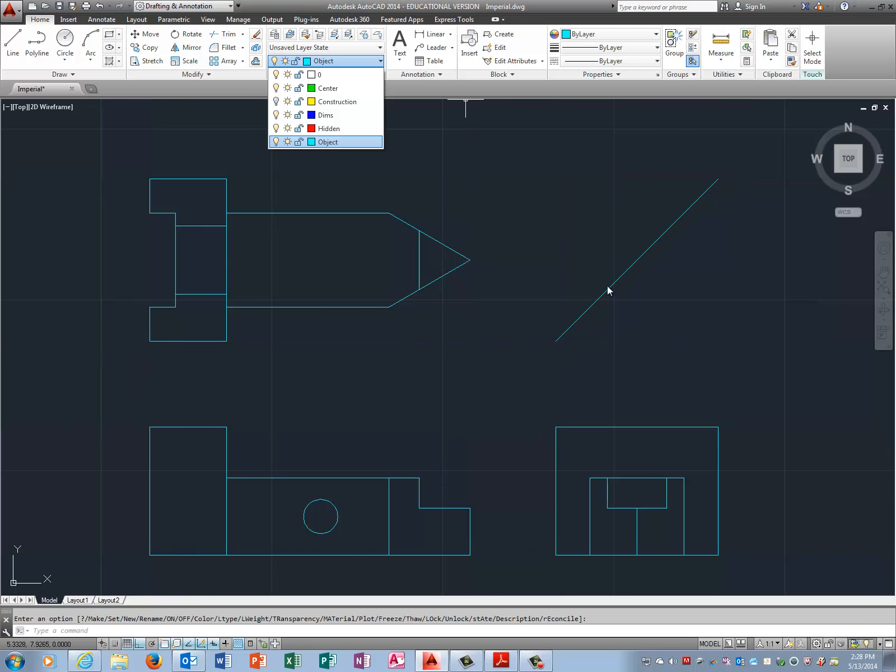
{"action": "left_click", "coordinate": [523, 239]}
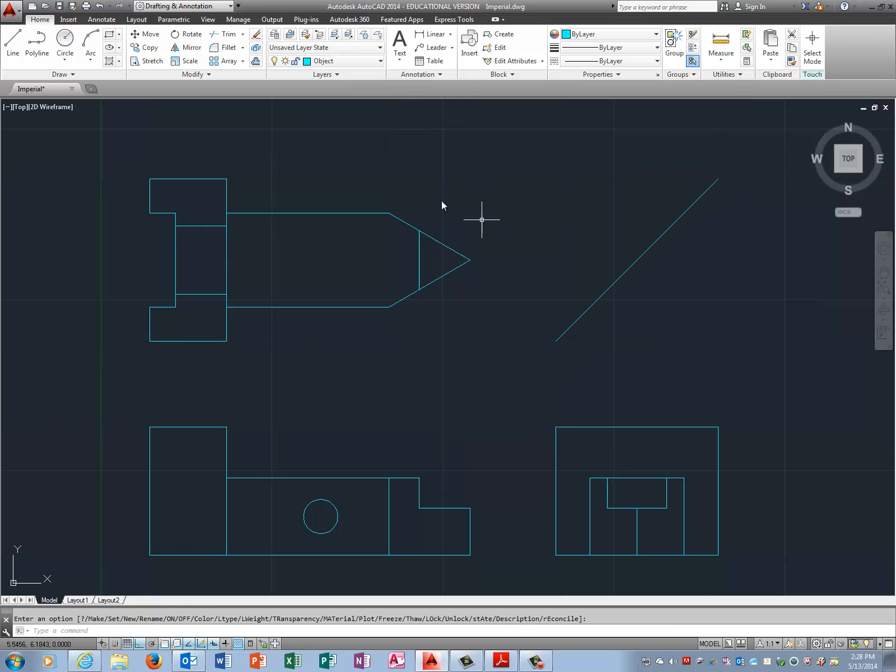
Step: Draw two horizontal projection lines from the right ends of the block's 0.6875 offset lines to beyond the miter line
{"action": "left_click", "coordinate": [12, 44]}
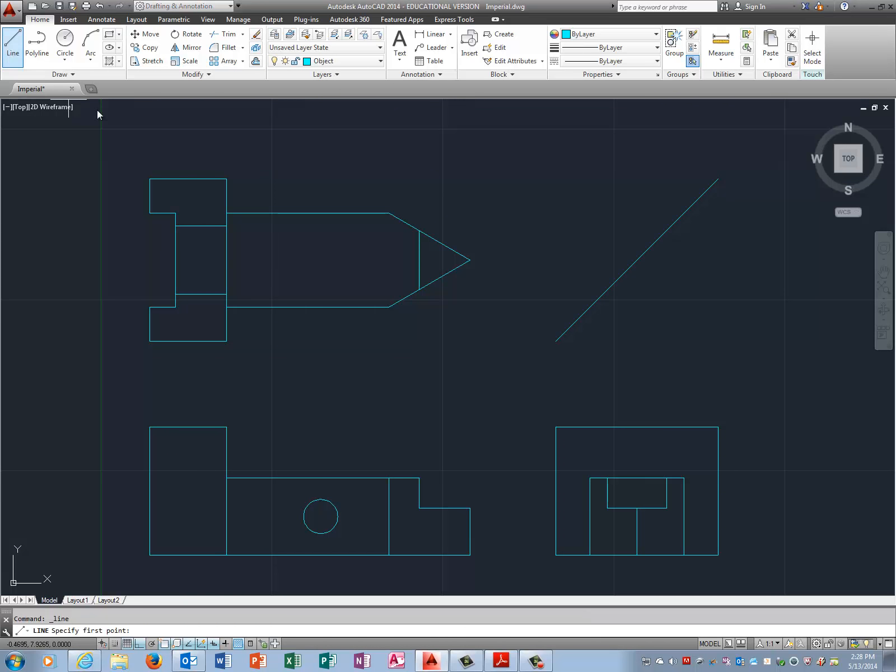
{"action": "left_click", "coordinate": [227, 226]}
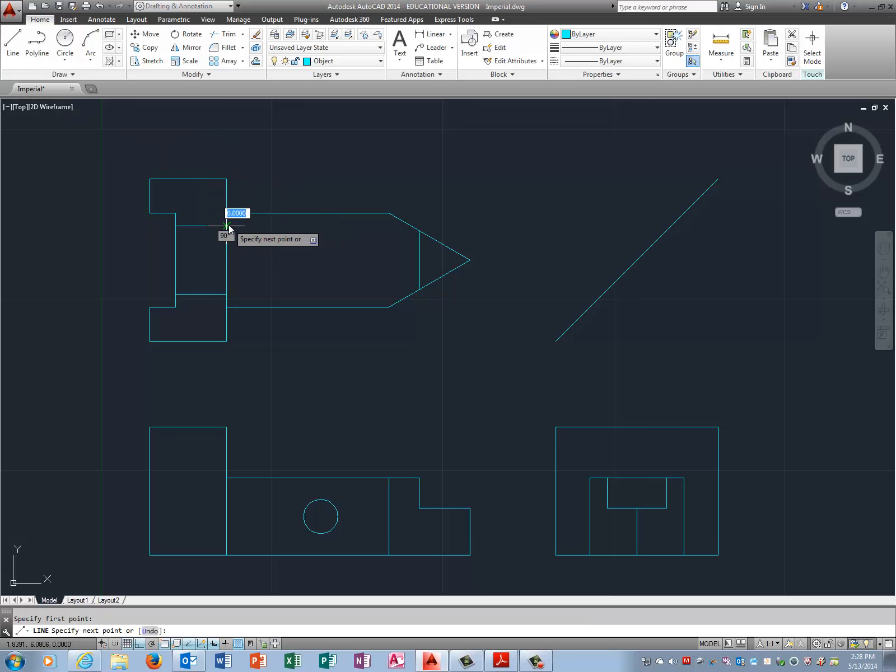
{"action": "right_click", "coordinate": [723, 233]}
{"action": "left_click", "coordinate": [745, 239]}
{"action": "left_click", "coordinate": [13, 45]}
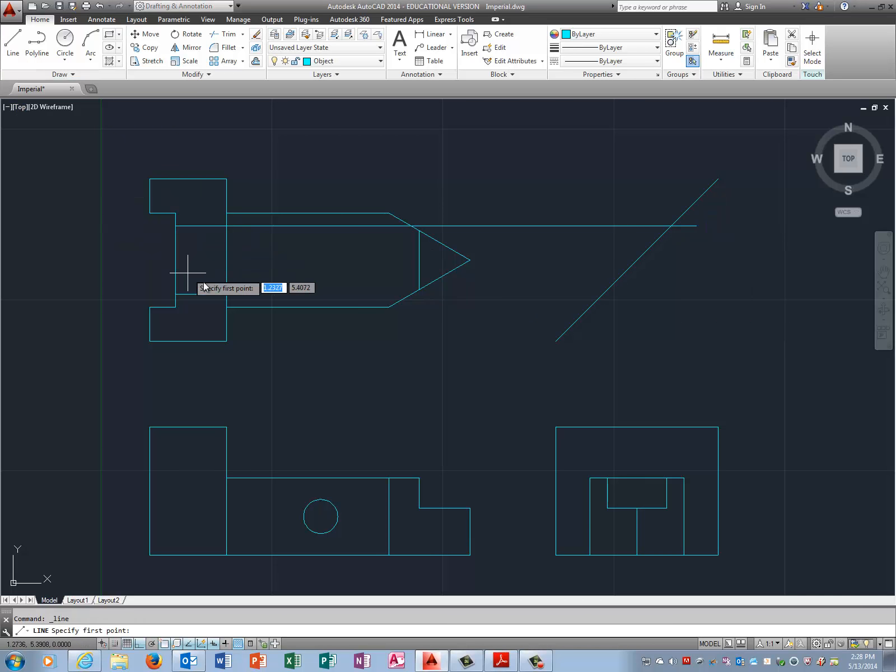
{"action": "left_click", "coordinate": [226, 294]}
{"action": "right_click", "coordinate": [711, 293]}
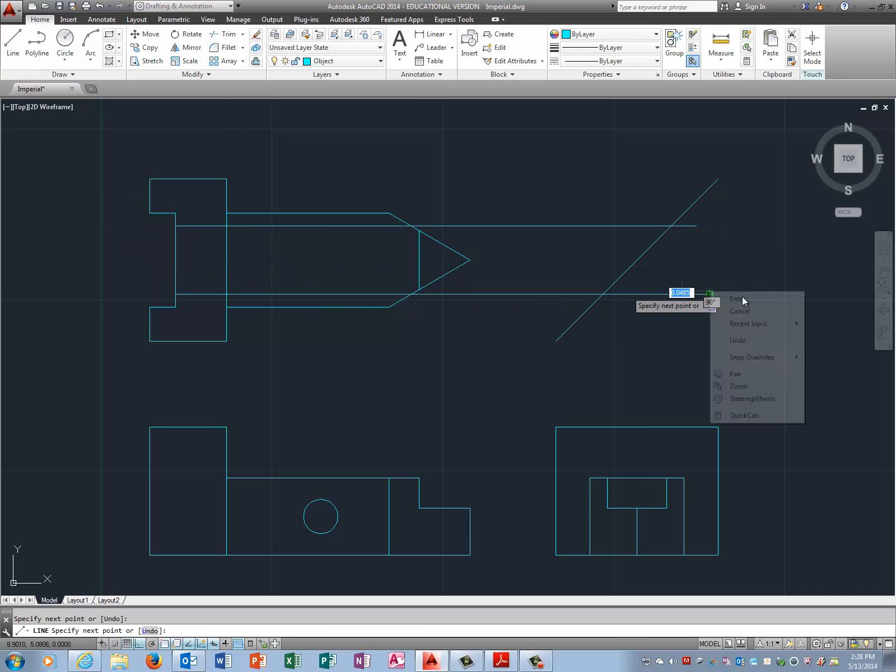
{"action": "left_click", "coordinate": [731, 299]}
Step: Draw vertical projection lines from both projection and miter line intersections down through the side view, past its lower edge
{"action": "left_click", "coordinate": [12, 45]}
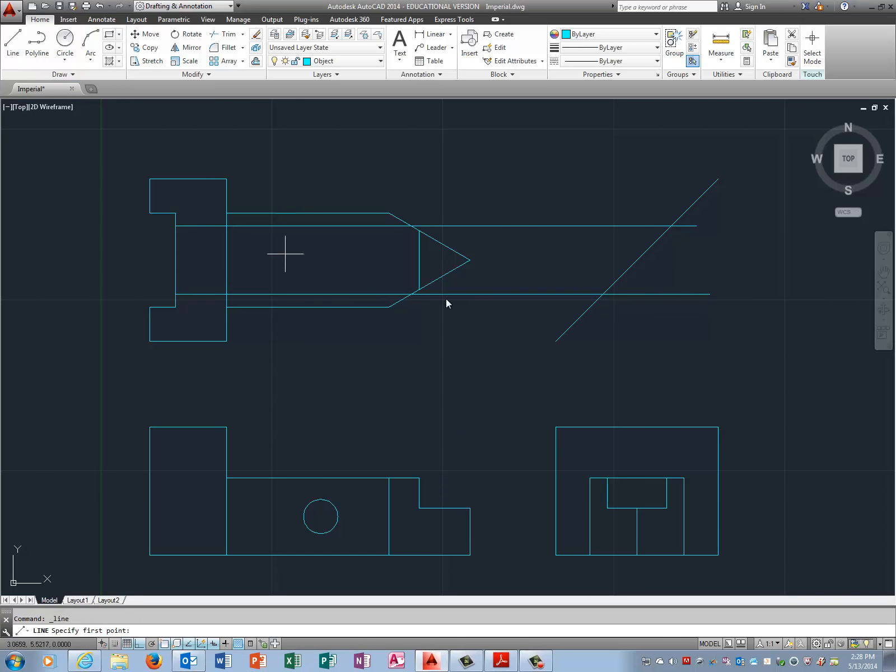
{"action": "left_click", "coordinate": [671, 227]}
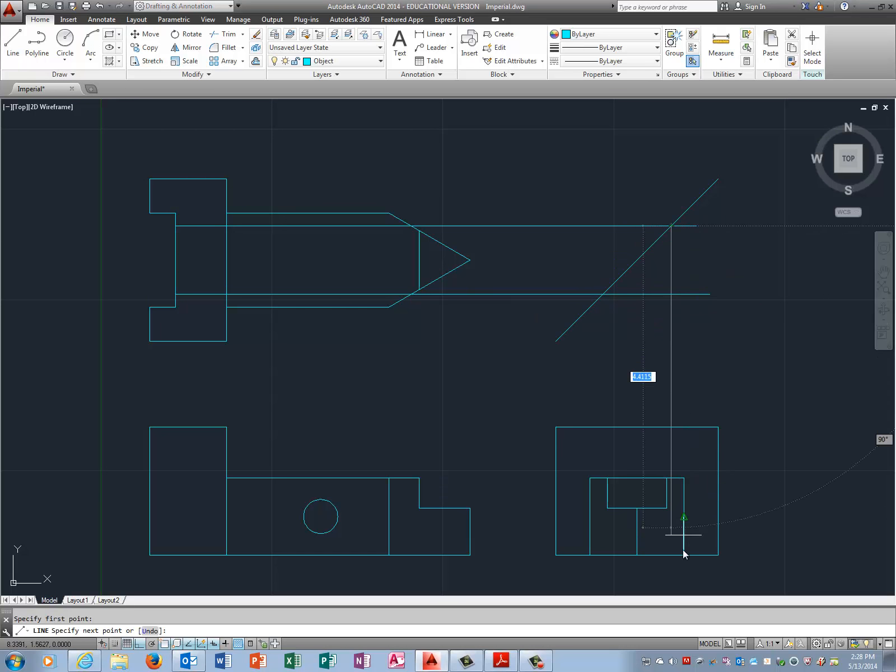
{"action": "left_click", "coordinate": [684, 574]}
{"action": "right_click", "coordinate": [730, 391]}
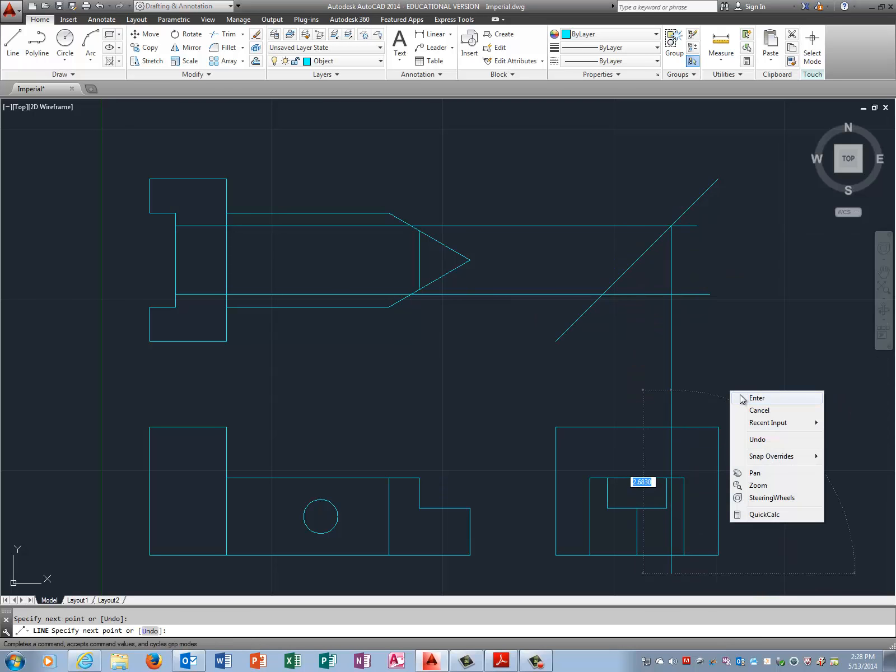
{"action": "left_click", "coordinate": [740, 397]}
{"action": "key", "text": "Return"}
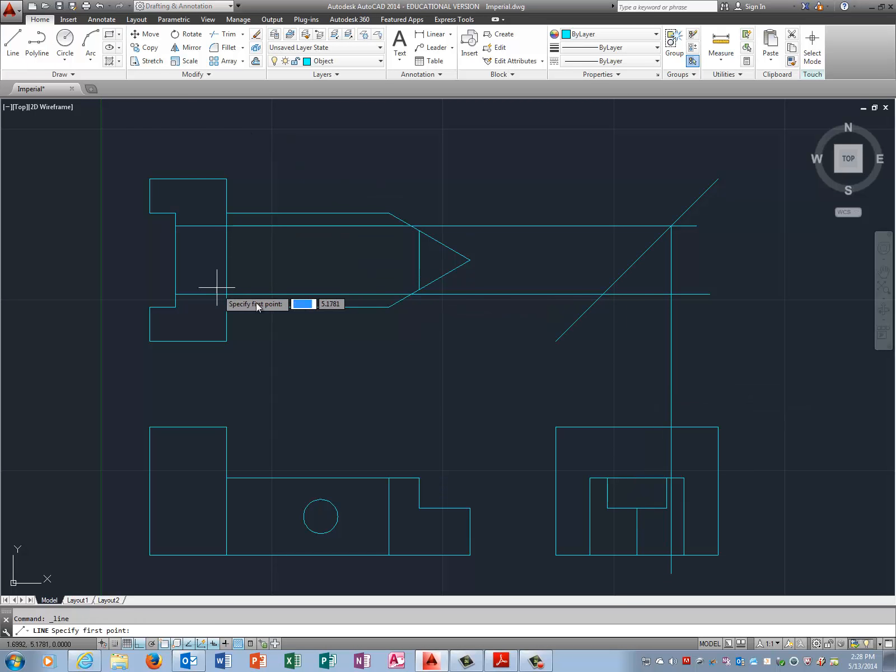
{"action": "left_click", "coordinate": [604, 294]}
{"action": "left_click", "coordinate": [610, 570]}
{"action": "right_click", "coordinate": [728, 379]}
{"action": "left_click", "coordinate": [741, 383]}
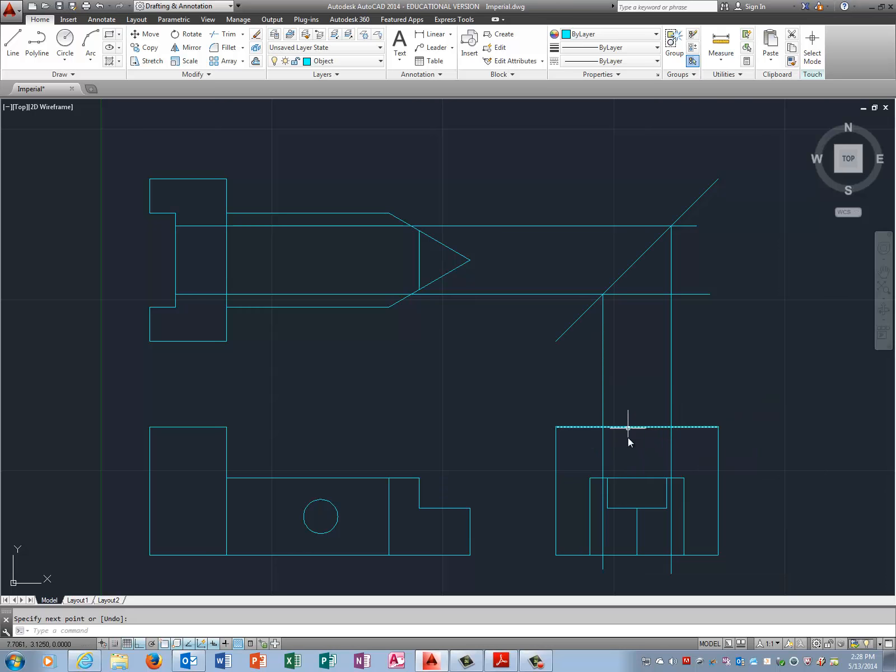
Step: Offset the side view's top edge 0.375 downward
{"action": "type", "text": "of"}
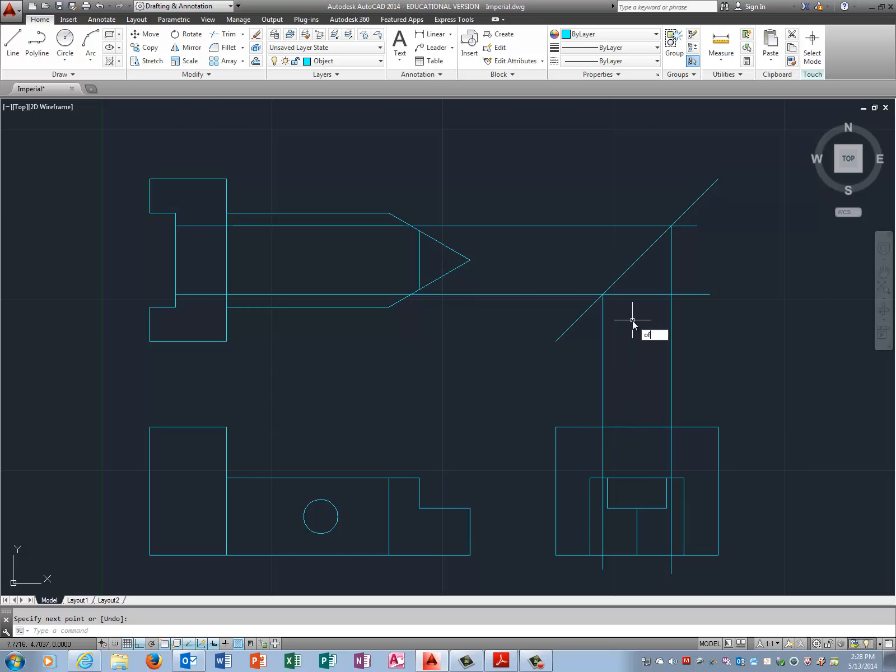
{"action": "key", "text": "Return"}
{"action": "type", "text": ".375"}
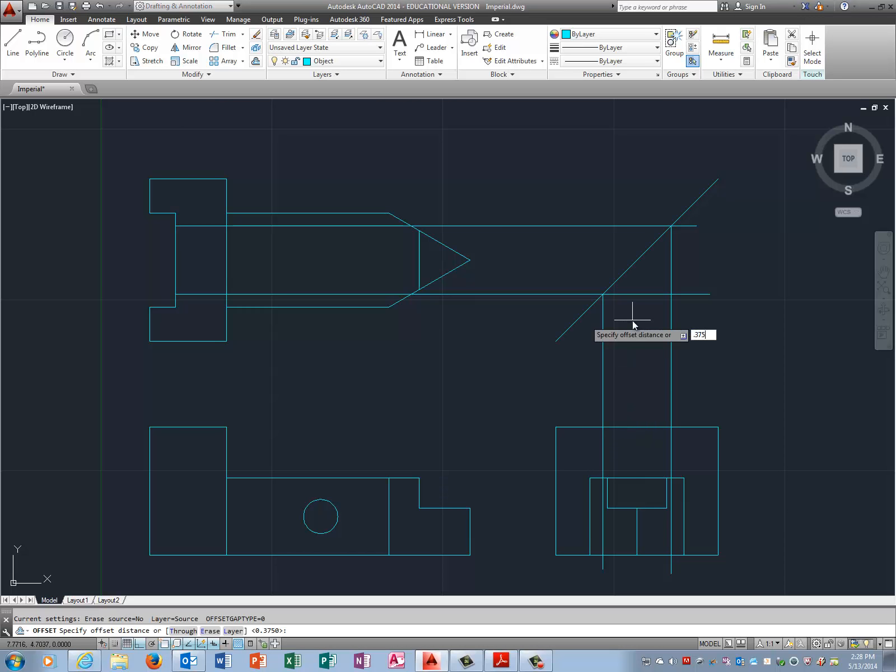
{"action": "key", "text": "Return"}
{"action": "left_click", "coordinate": [637, 426]}
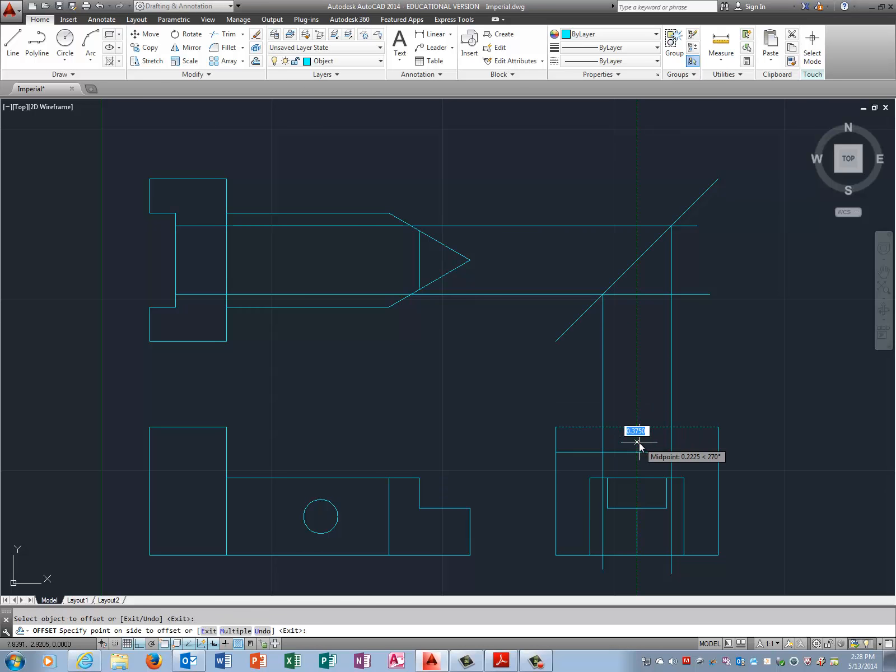
{"action": "left_click", "coordinate": [636, 445]}
{"action": "key", "text": "Escape"}
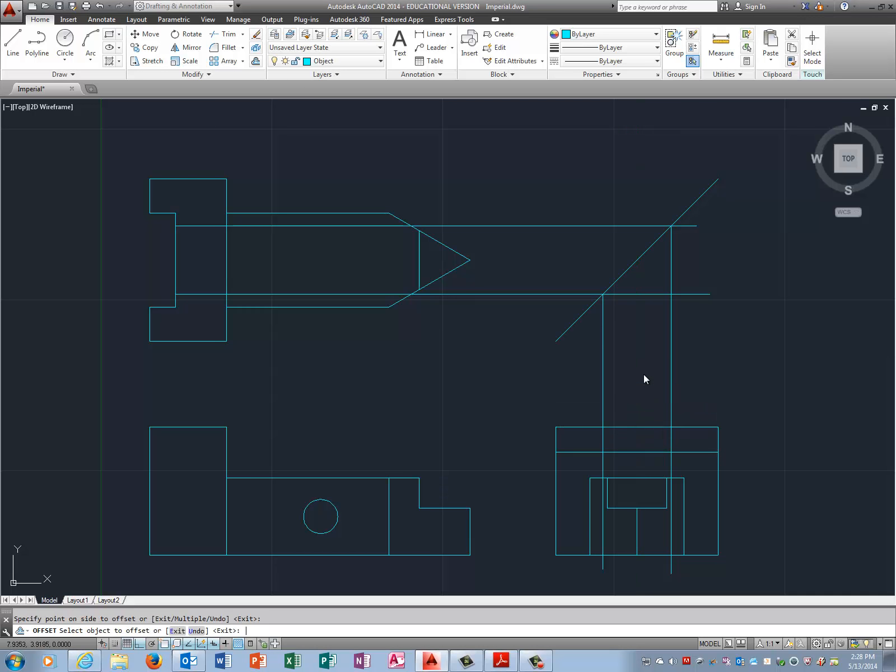
Step: Trim away the part of the side view's top edge between the two vertical projection lines
{"action": "type", "text": "trim"}
{"action": "key", "text": "Return"}
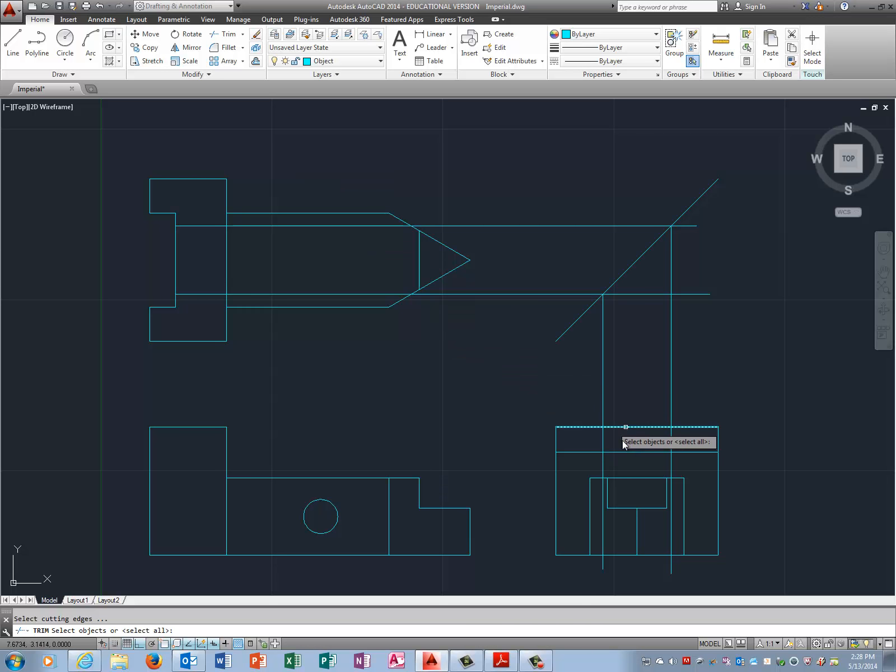
{"action": "left_click", "coordinate": [603, 444]}
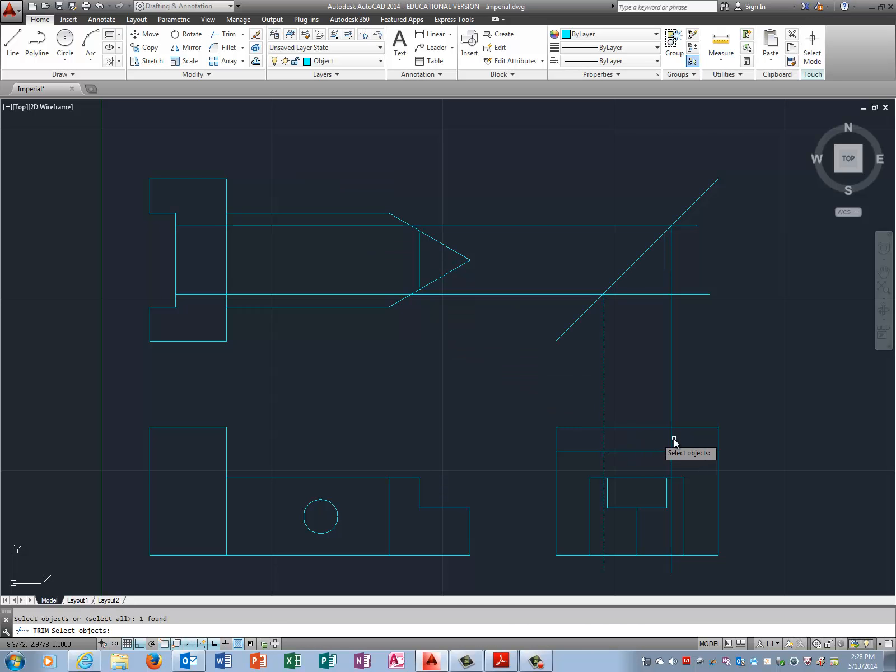
{"action": "left_click", "coordinate": [671, 443]}
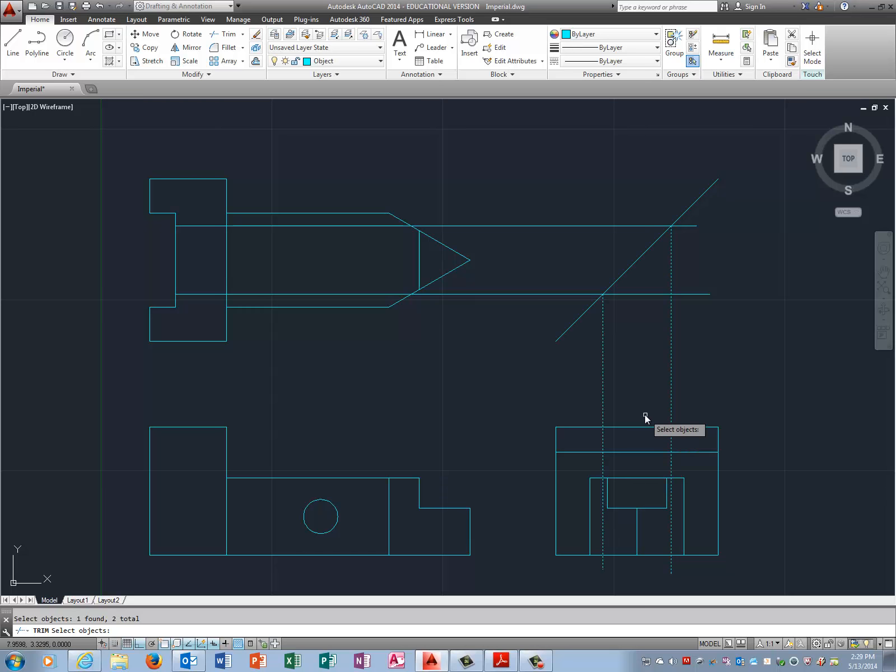
{"action": "key", "text": "Return"}
{"action": "left_click", "coordinate": [632, 428]}
{"action": "key", "text": "Return"}
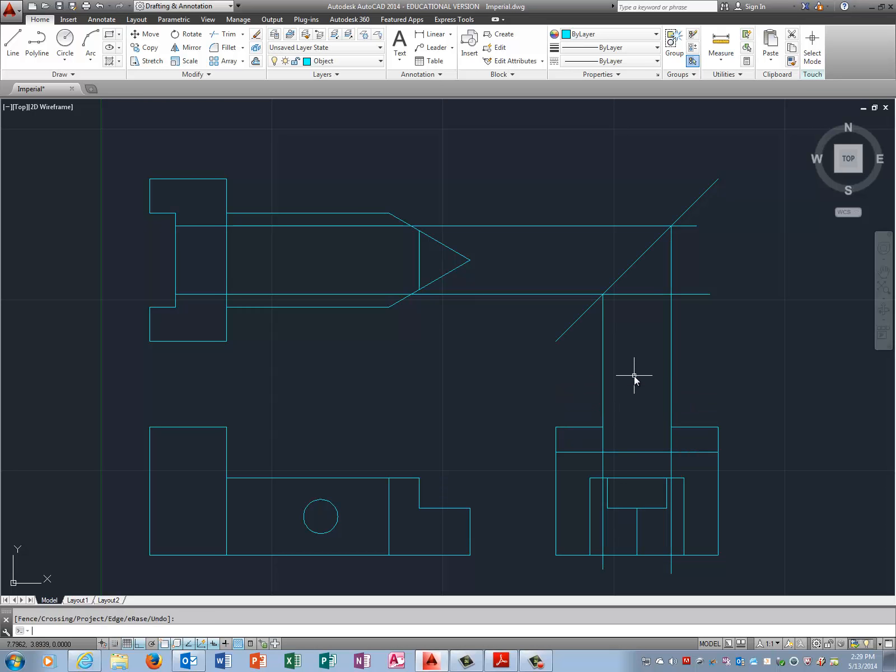
Step: Trim both outer ends of the side view's offset line back to the two vertical projection lines
{"action": "right_click", "coordinate": [625, 394]}
{"action": "left_click", "coordinate": [654, 400]}
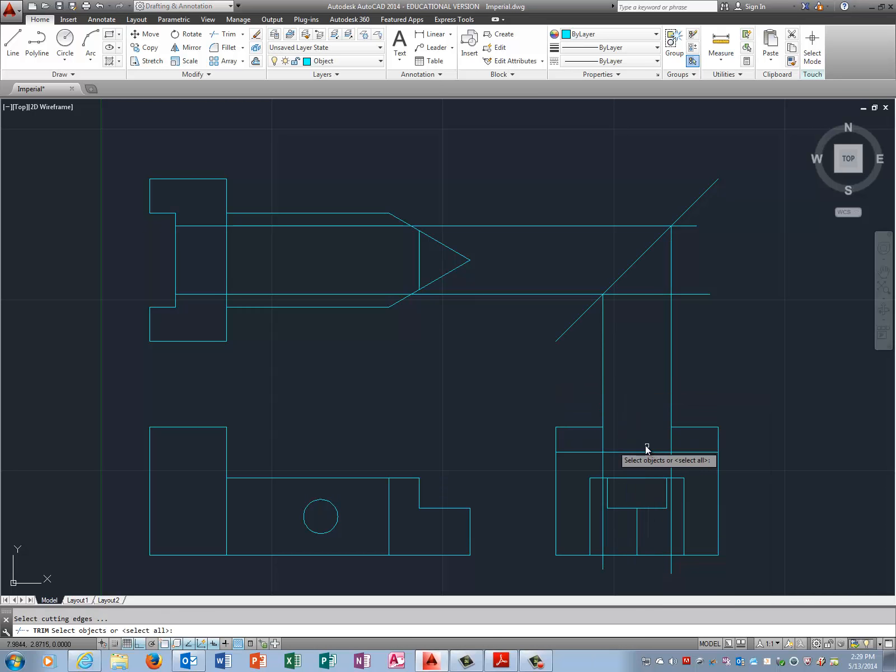
{"action": "left_click", "coordinate": [603, 447]}
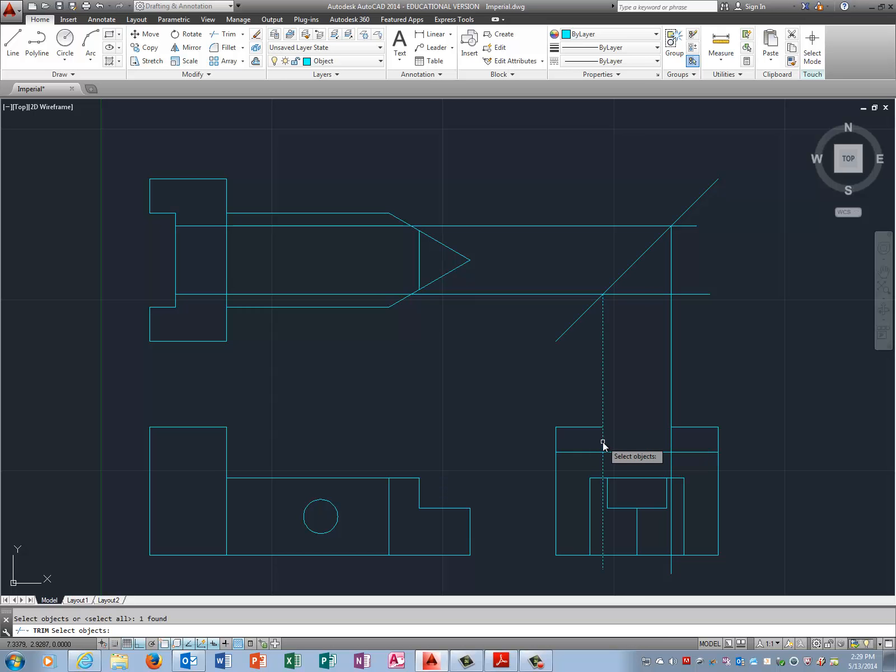
{"action": "left_click", "coordinate": [670, 447]}
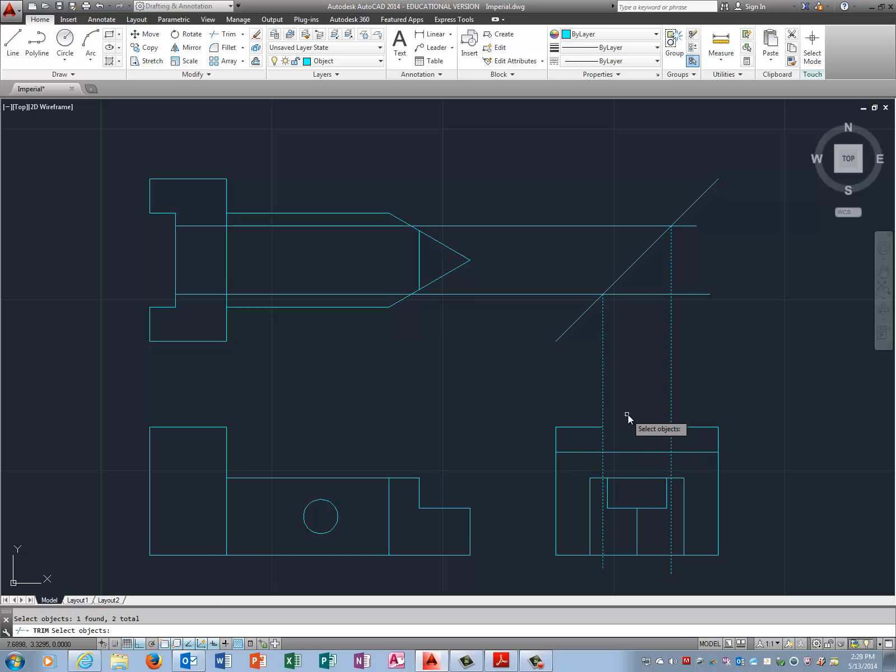
{"action": "key", "text": "Return"}
{"action": "left_click", "coordinate": [585, 453]}
{"action": "left_click", "coordinate": [704, 453]}
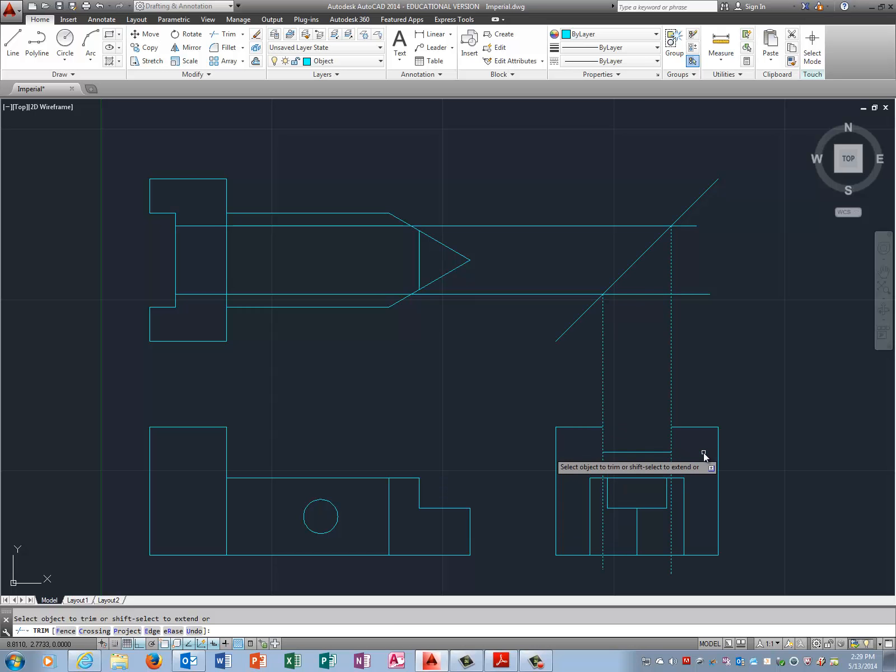
{"action": "key", "text": "Return"}
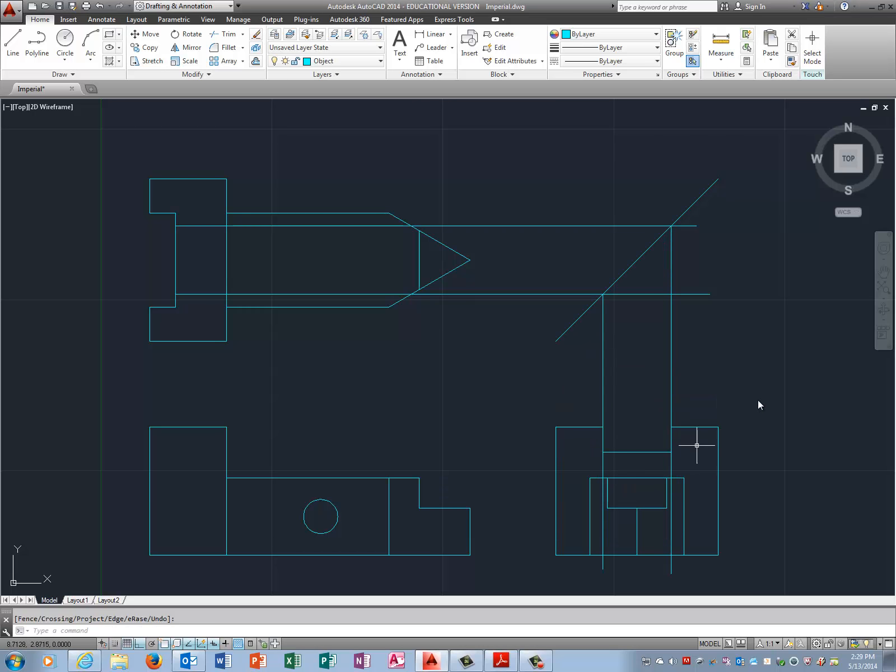
Step: Trim the two vertical projection lines below the slot's bottom line in the side view
{"action": "right_click", "coordinate": [730, 365]}
{"action": "left_click", "coordinate": [750, 373]}
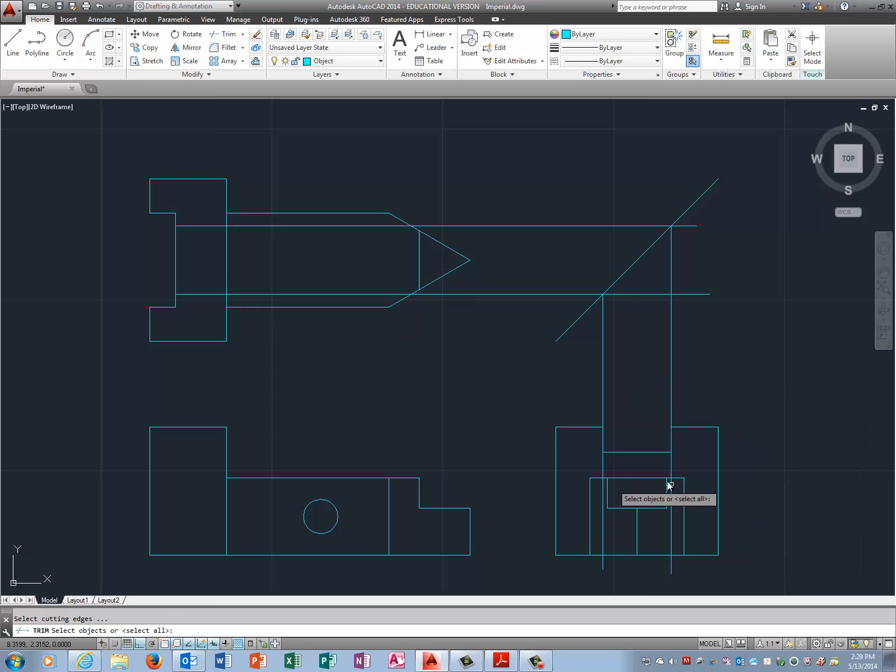
{"action": "left_click", "coordinate": [652, 453]}
{"action": "key", "text": "Return"}
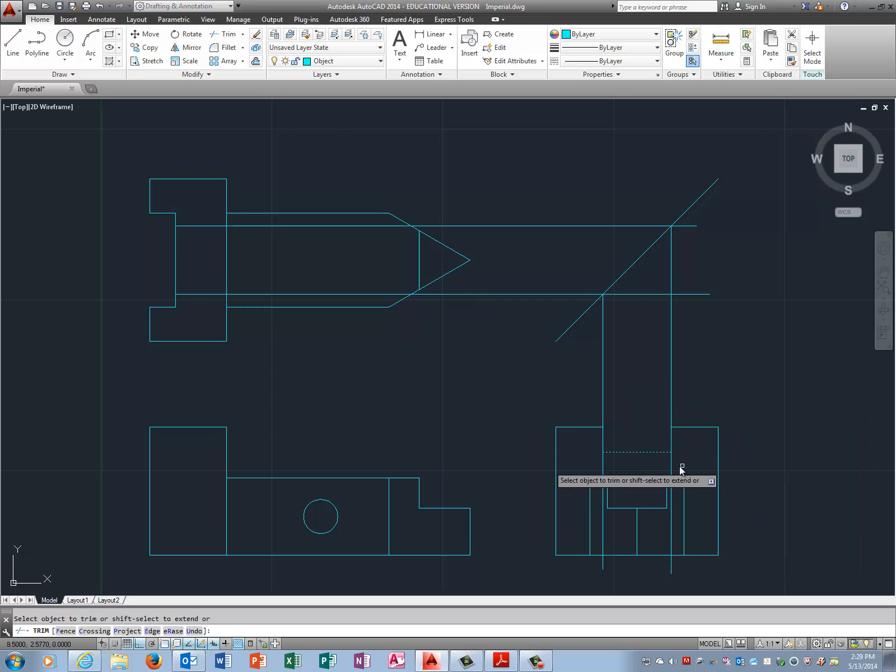
{"action": "left_click", "coordinate": [670, 467]}
{"action": "left_click", "coordinate": [607, 471]}
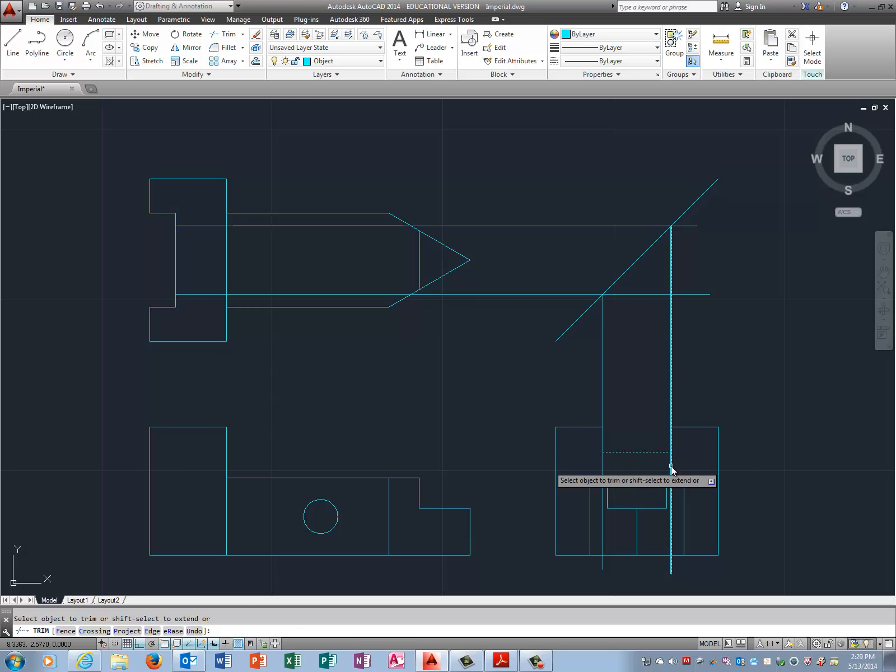
{"action": "left_click", "coordinate": [601, 474]}
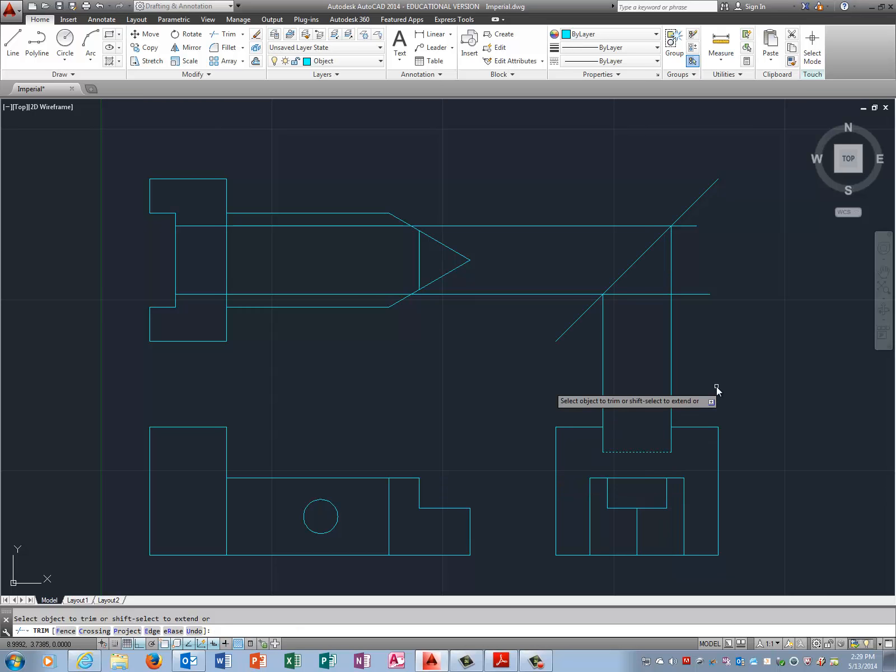
{"action": "key", "text": "Return"}
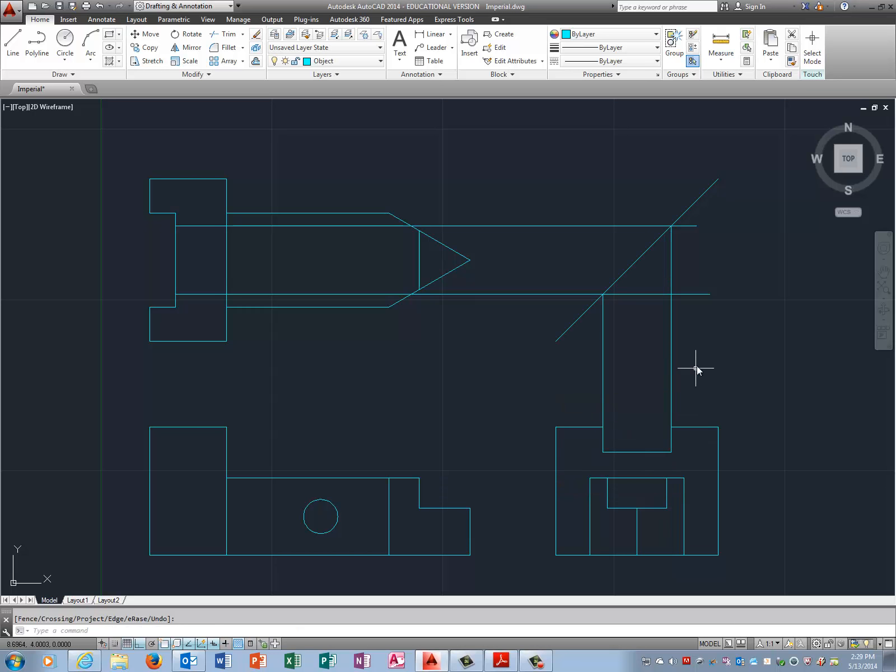
Step: Trim the two vertical projection lines above the side view, using its remaining top edge segments as cutting edges
{"action": "right_click", "coordinate": [697, 362]}
{"action": "left_click", "coordinate": [728, 370]}
{"action": "left_click", "coordinate": [693, 427]}
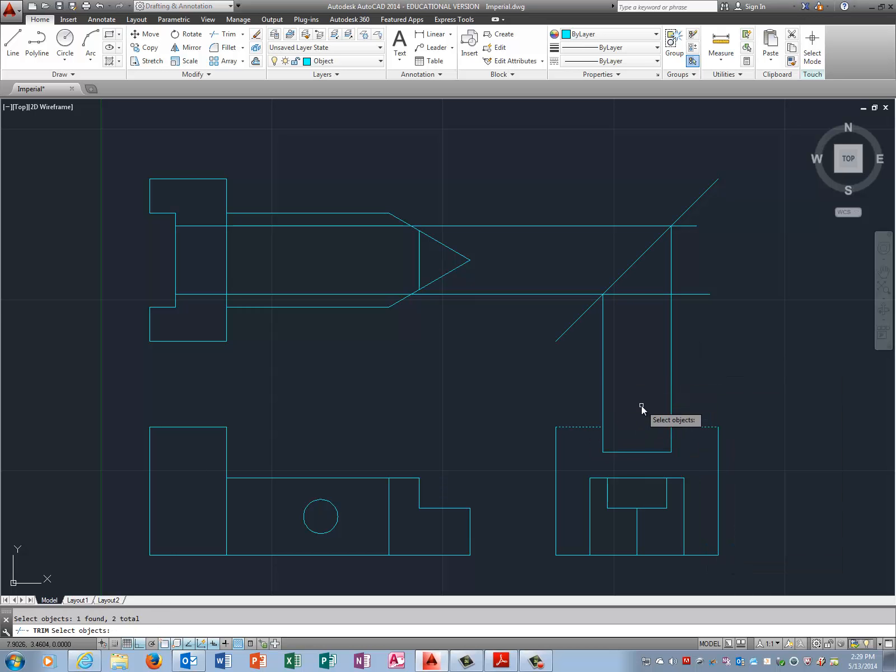
{"action": "key", "text": "Return"}
{"action": "left_click", "coordinate": [565, 368]}
{"action": "left_click", "coordinate": [719, 392]}
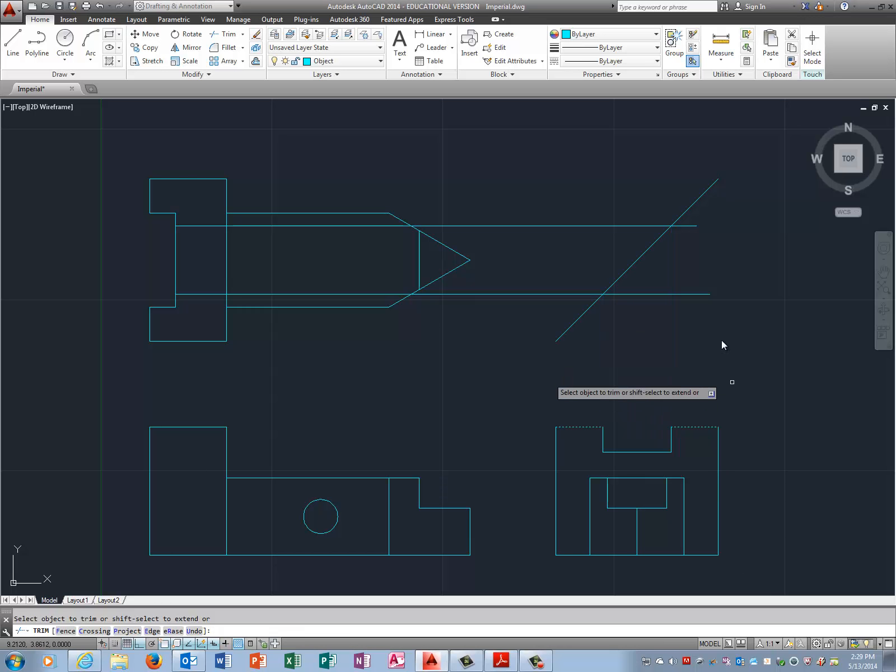
{"action": "key", "text": "Return"}
{"action": "left_click", "coordinate": [700, 334]}
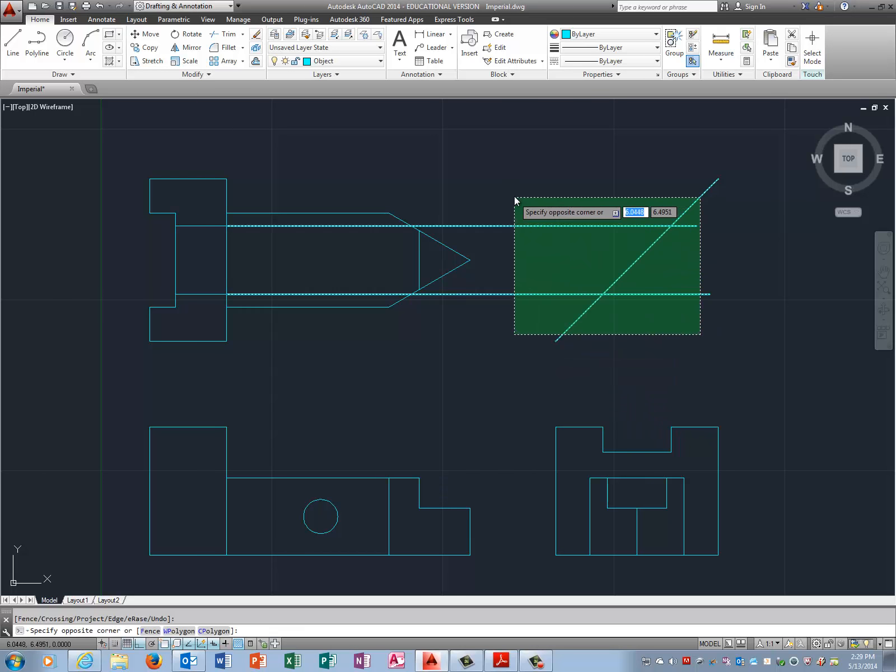
{"action": "left_click", "coordinate": [514, 194]}
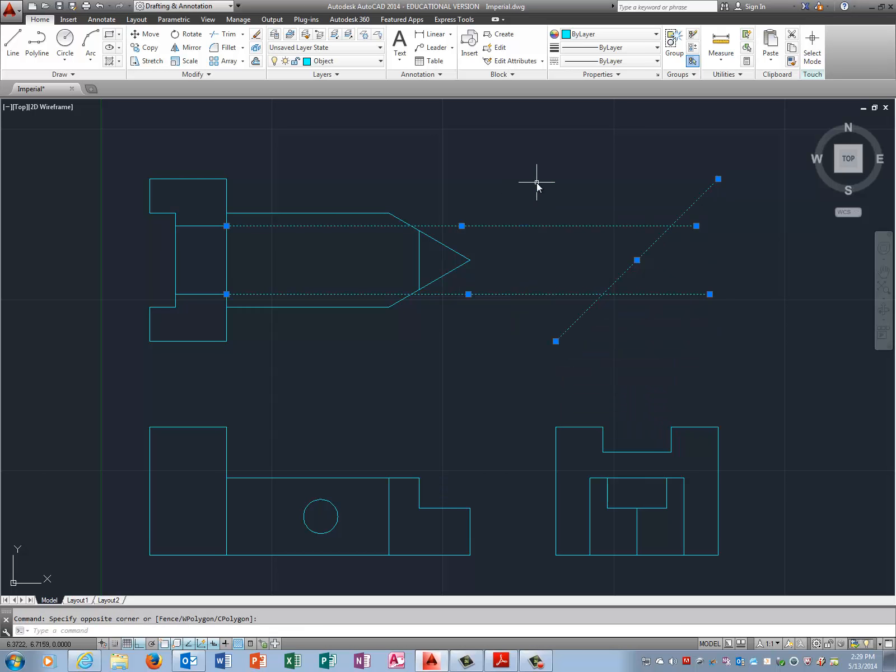
{"action": "key", "text": "Escape"}
Step: Erase the two horizontal projection lines running from the top view past the miter line, keeping the miter line
{"action": "left_click", "coordinate": [566, 294]}
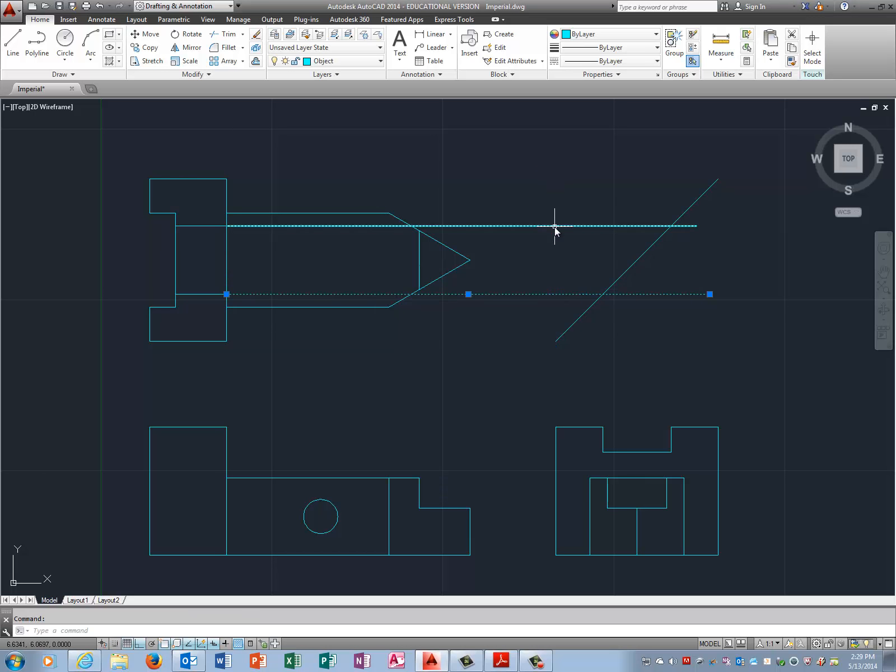
{"action": "key", "text": "Escape"}
{"action": "left_click", "coordinate": [557, 224]}
{"action": "left_click", "coordinate": [557, 227]}
{"action": "left_click", "coordinate": [550, 294]}
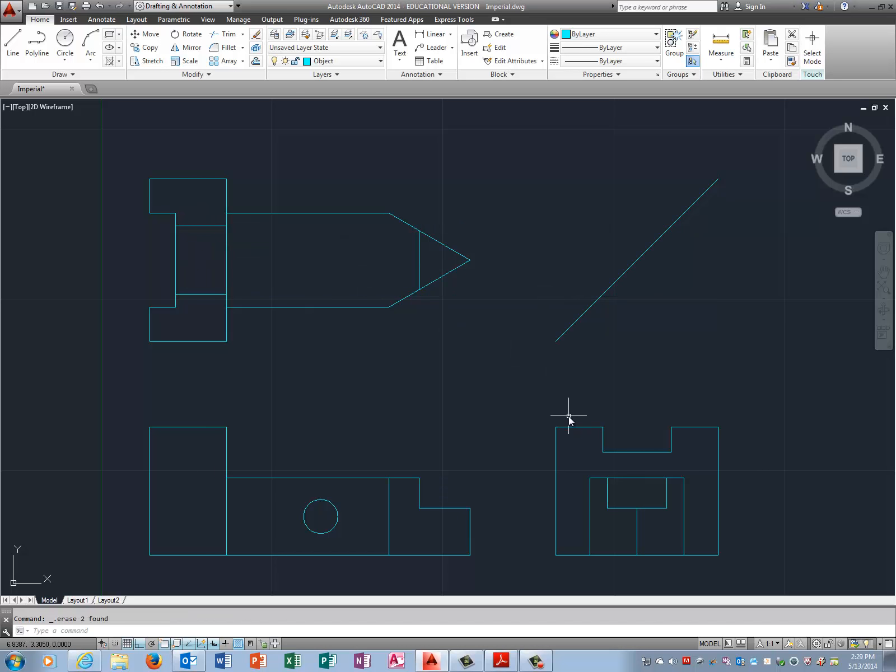
Step: Make the Hidden layer current and draw a horizontal line from the upper inner corner of the top view's left notch past the miter line
{"action": "left_click", "coordinate": [344, 60]}
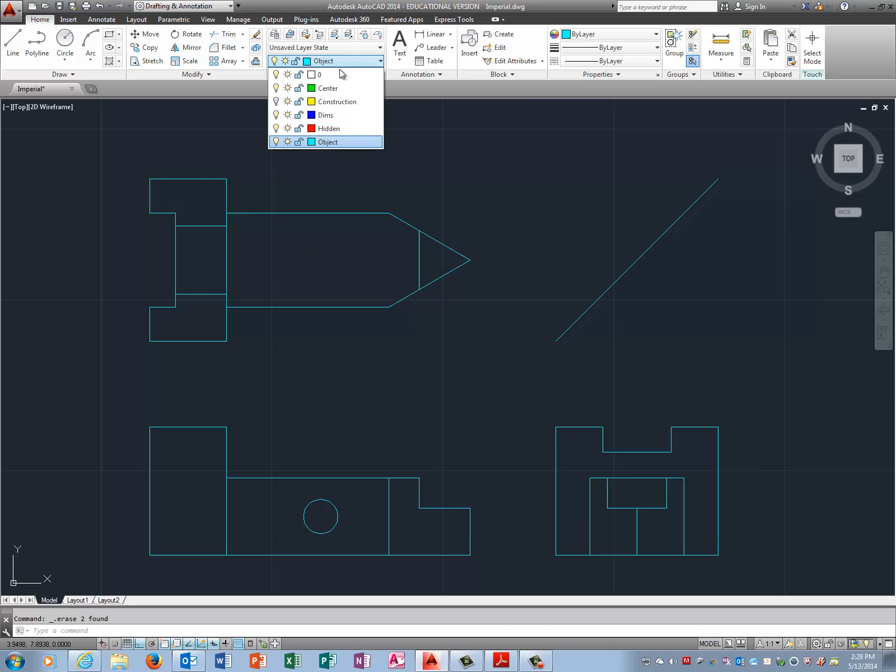
{"action": "left_click", "coordinate": [330, 129]}
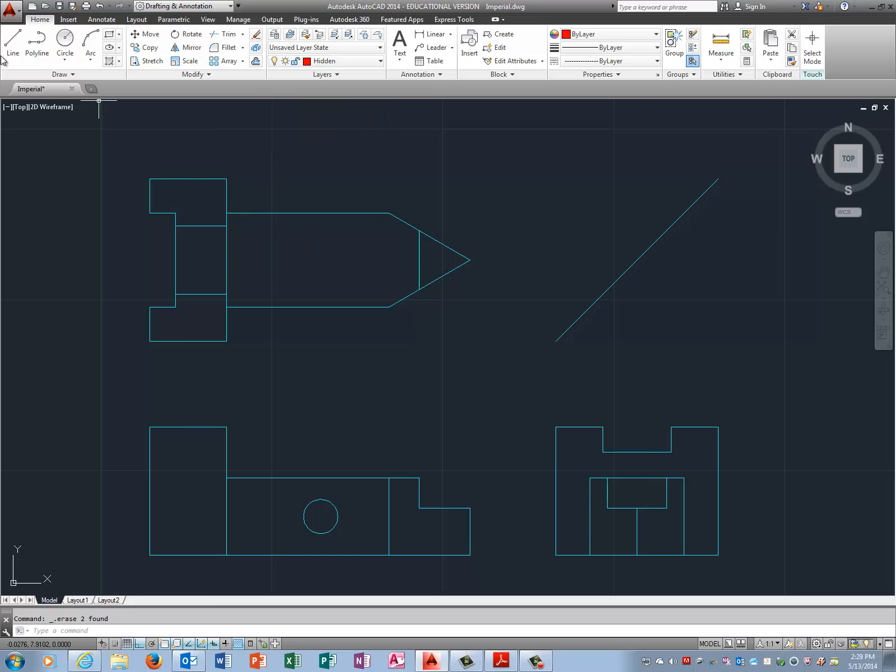
{"action": "left_click", "coordinate": [13, 42]}
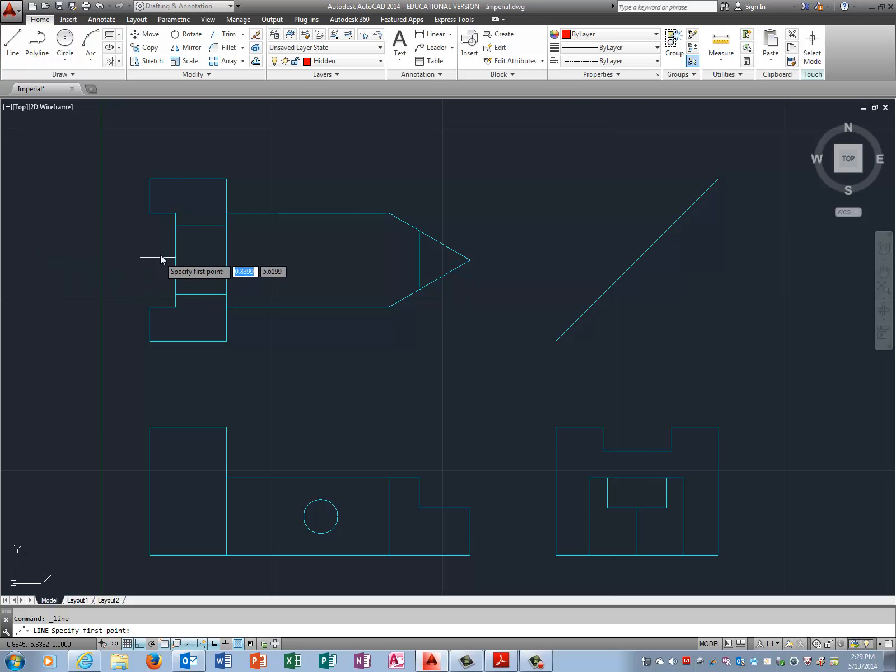
{"action": "left_click", "coordinate": [175, 213]}
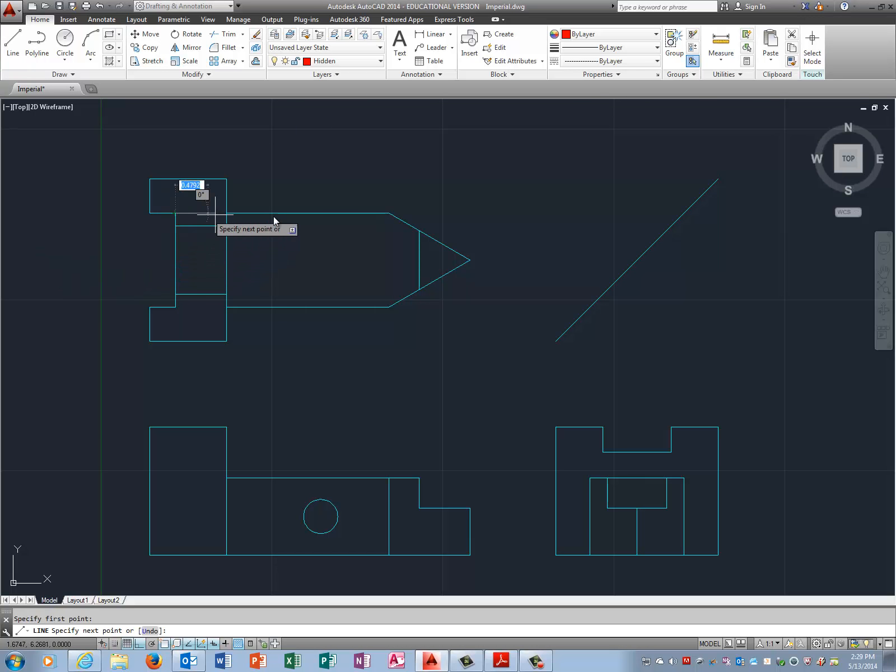
{"action": "left_click", "coordinate": [712, 229]}
{"action": "right_click", "coordinate": [625, 161]}
{"action": "left_click", "coordinate": [644, 168]}
Step: Draw a horizontal hidden line from the lower inner corner of the top view's left notch past the miter line
{"action": "right_click", "coordinate": [591, 155]}
{"action": "left_click", "coordinate": [602, 159]}
{"action": "left_click", "coordinate": [175, 307]}
{"action": "left_click", "coordinate": [619, 307]}
{"action": "right_click", "coordinate": [641, 297]}
{"action": "left_click", "coordinate": [648, 301]}
Step: Draw a vertical hidden line from the upper miter line intersection down to the upper right corner of the side view's inner outline
{"action": "key", "text": "Return"}
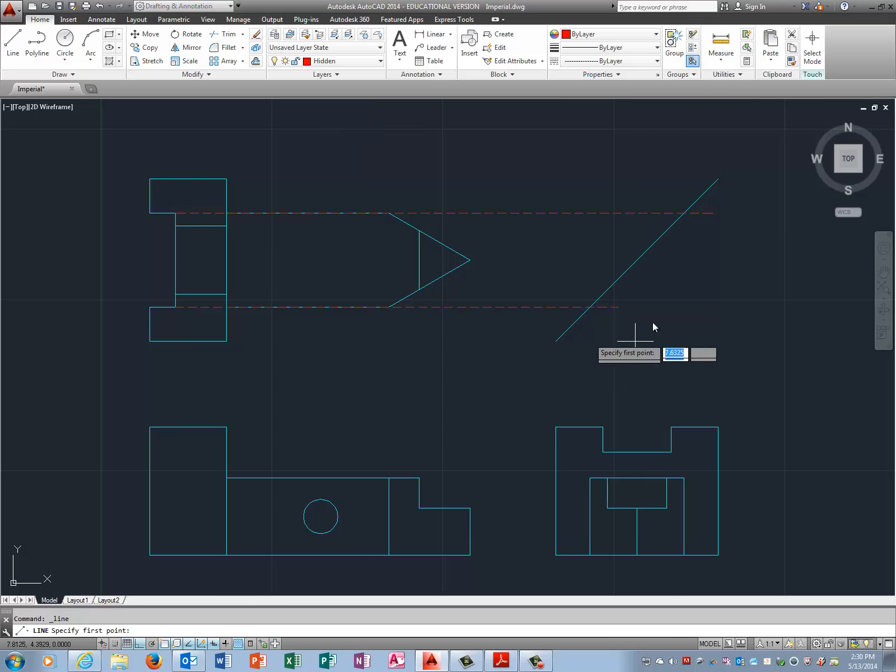
{"action": "left_click", "coordinate": [684, 213]}
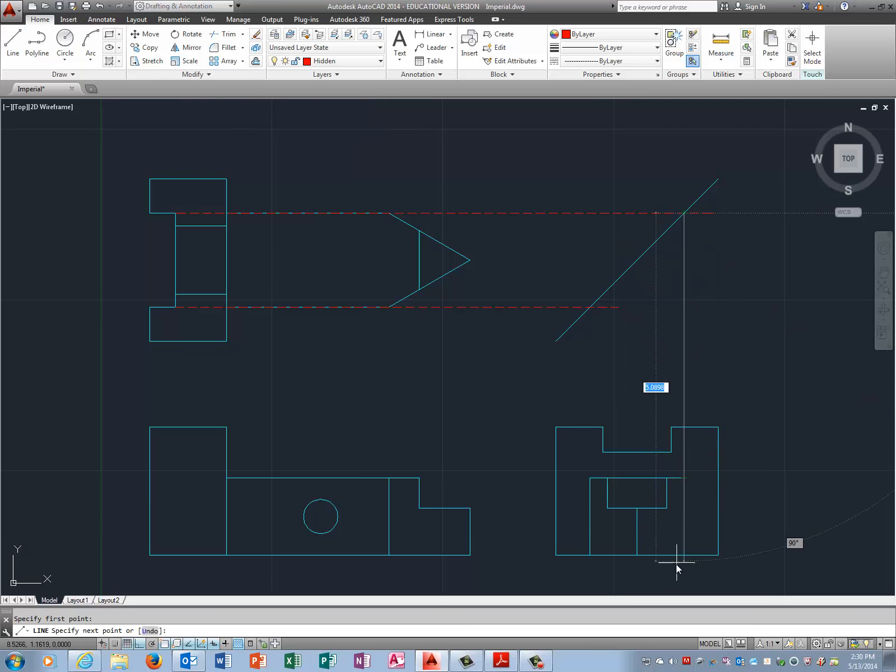
{"action": "left_click", "coordinate": [684, 479]}
{"action": "right_click", "coordinate": [761, 364]}
{"action": "left_click", "coordinate": [780, 371]}
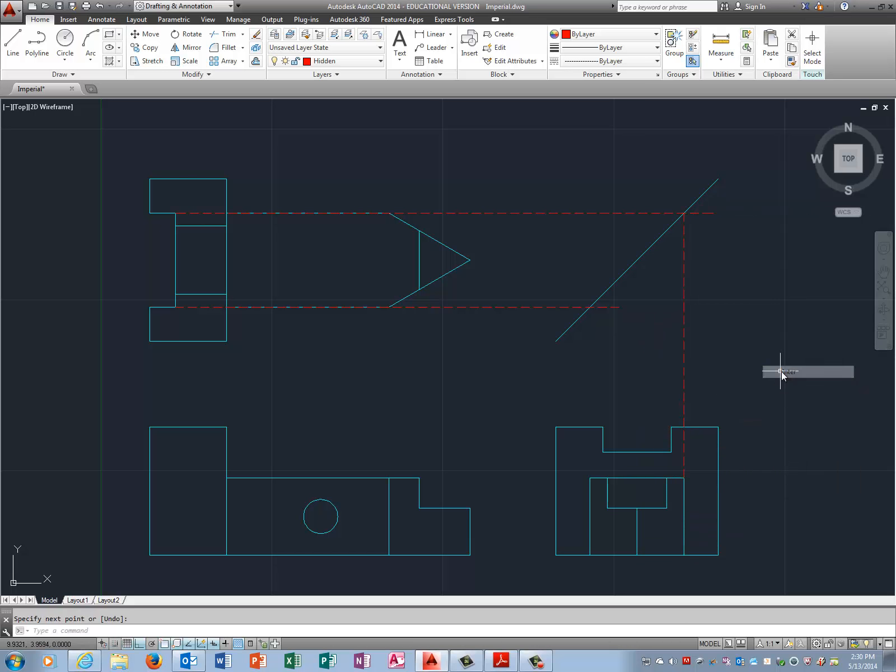
Step: Draw a vertical hidden line from the lower miter line intersection down to the upper left corner of the side view's inner outline
{"action": "right_click", "coordinate": [773, 311]}
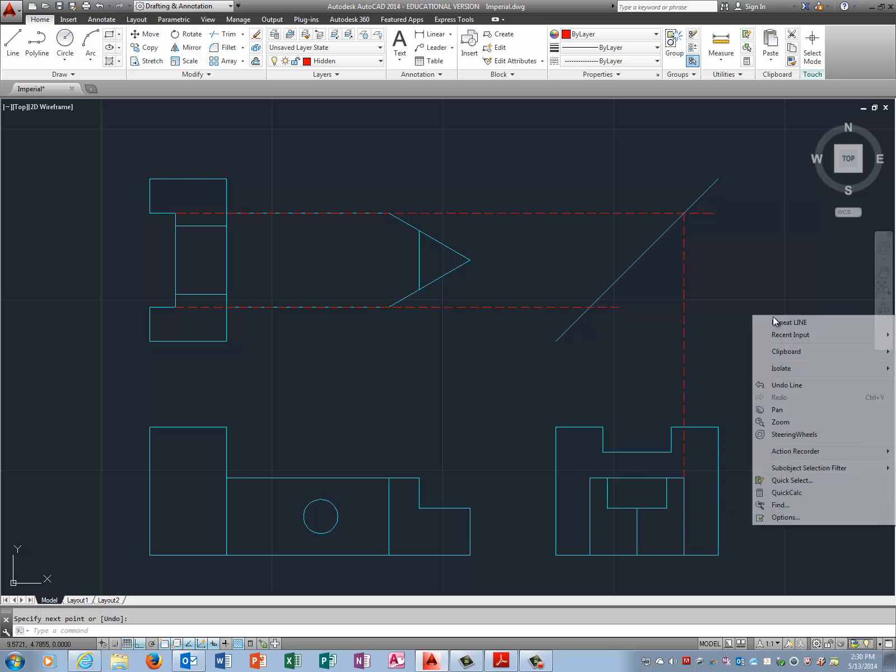
{"action": "left_click", "coordinate": [778, 321]}
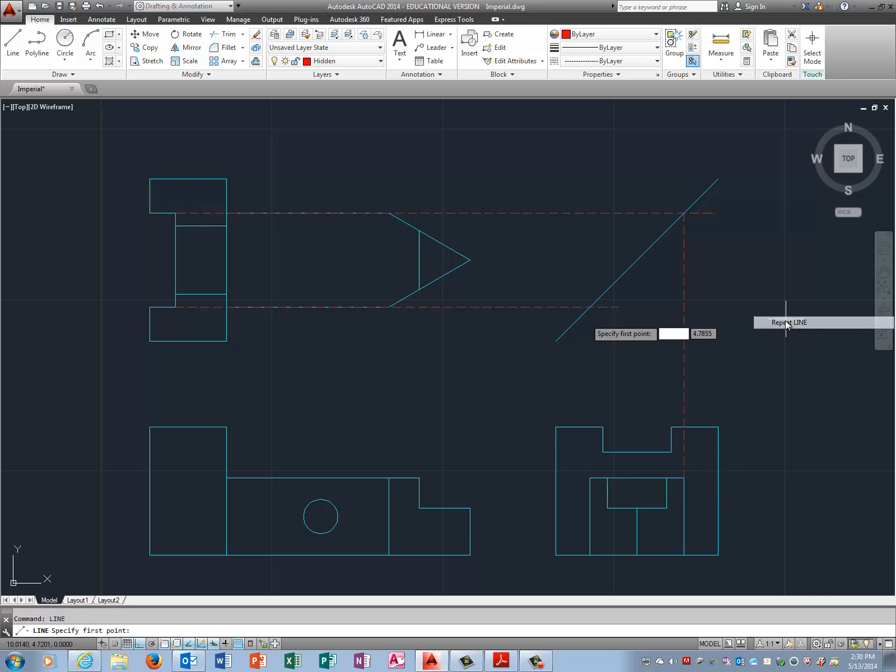
{"action": "left_click", "coordinate": [593, 310]}
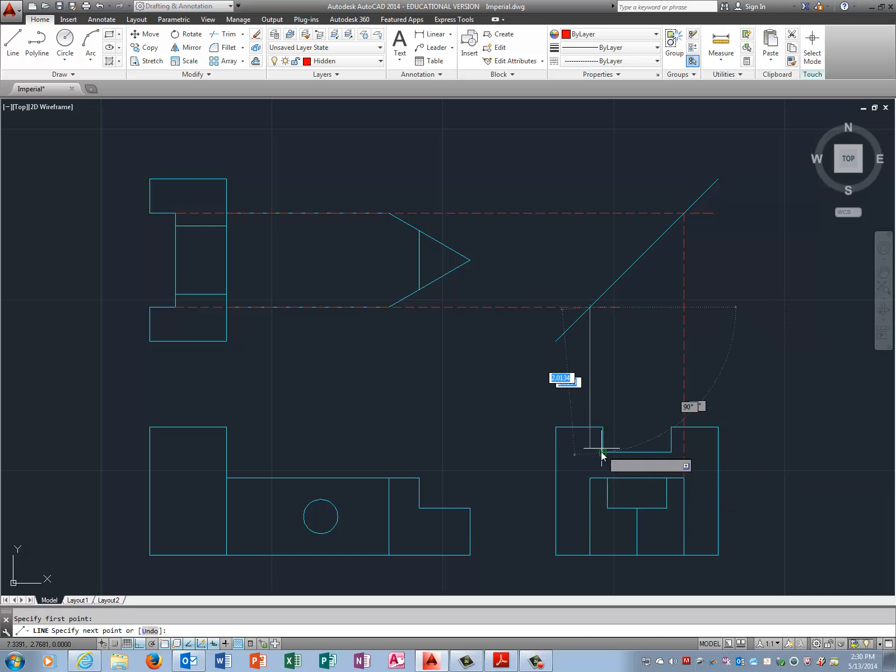
{"action": "left_click", "coordinate": [591, 480]}
{"action": "right_click", "coordinate": [642, 396]}
{"action": "left_click", "coordinate": [662, 402]}
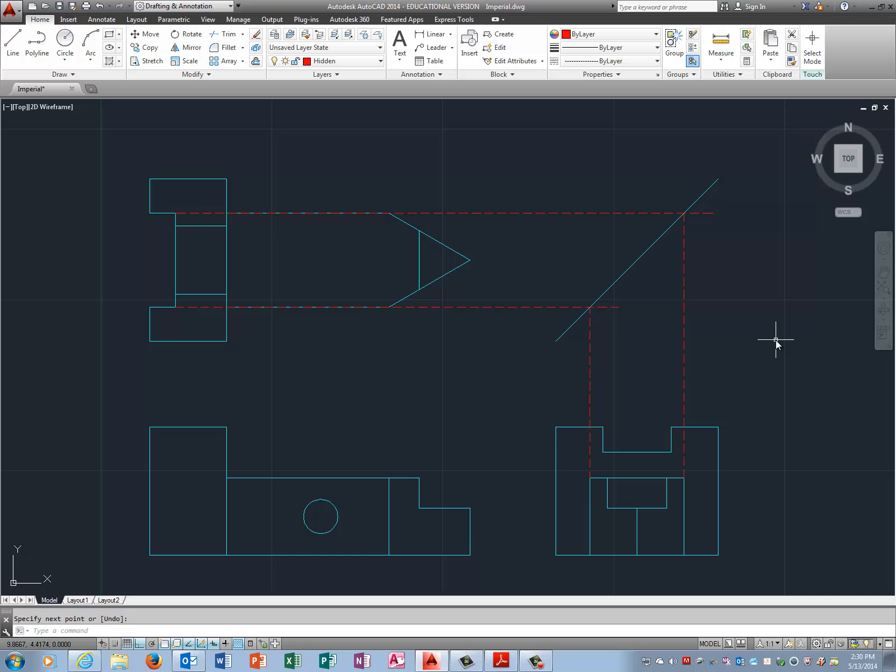
Step: Draw a horizontal hidden line from the top quadrant of the front view's circle past the side view's far edge
{"action": "left_click", "coordinate": [12, 42]}
{"action": "left_click", "coordinate": [320, 499]}
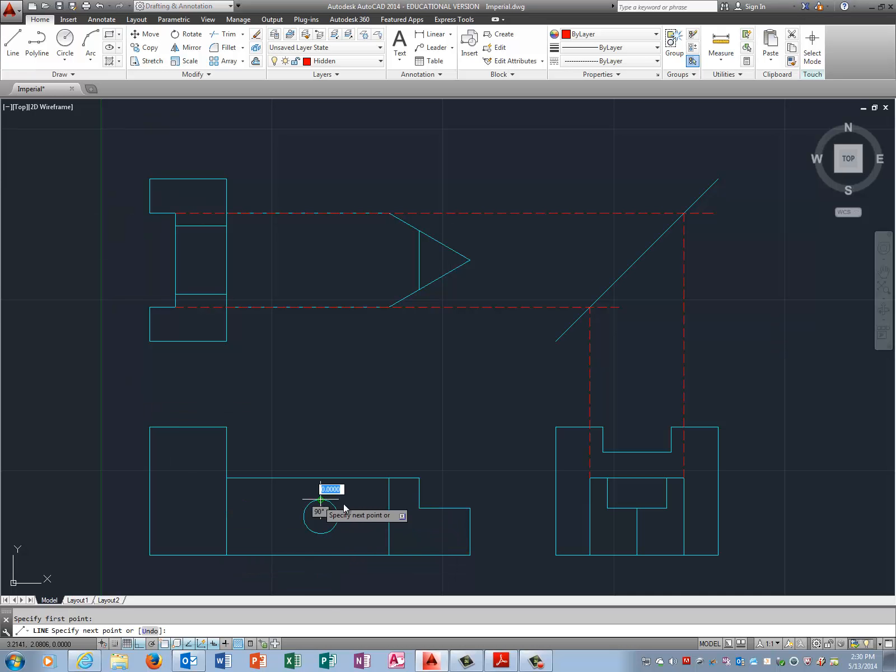
{"action": "left_click", "coordinate": [773, 499]}
{"action": "right_click", "coordinate": [772, 475]}
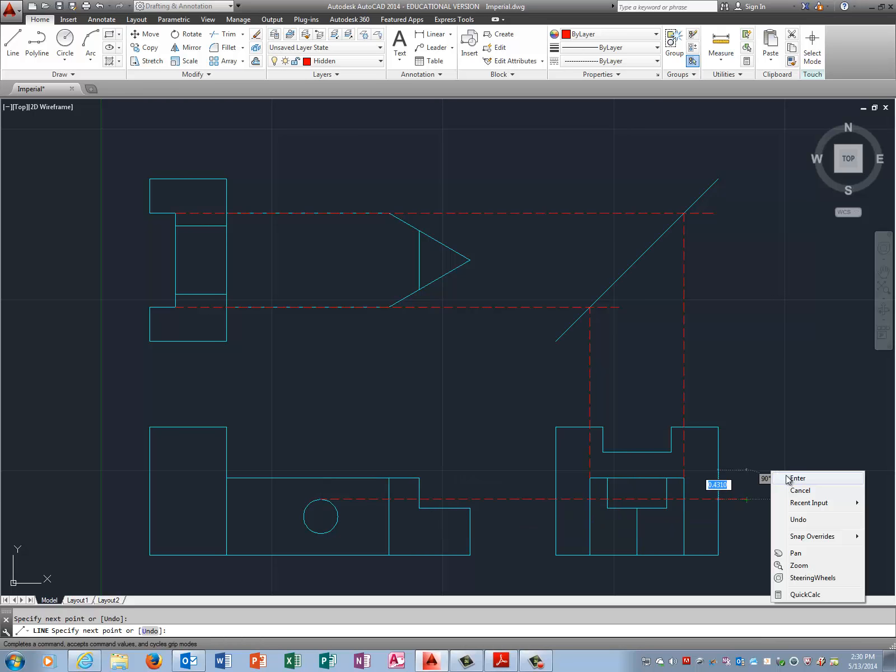
{"action": "left_click", "coordinate": [745, 476]}
Step: Draw a horizontal hidden line from the bottom quadrant of the front view's circle past the side view's far edge
{"action": "right_click", "coordinate": [724, 402]}
{"action": "left_click", "coordinate": [761, 409]}
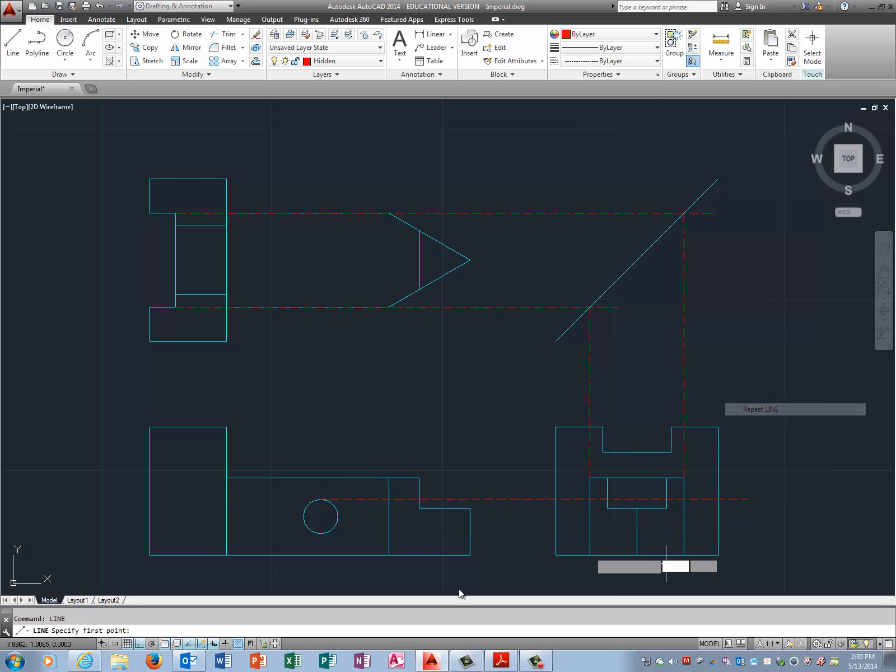
{"action": "left_click", "coordinate": [320, 533]}
{"action": "left_click", "coordinate": [765, 544]}
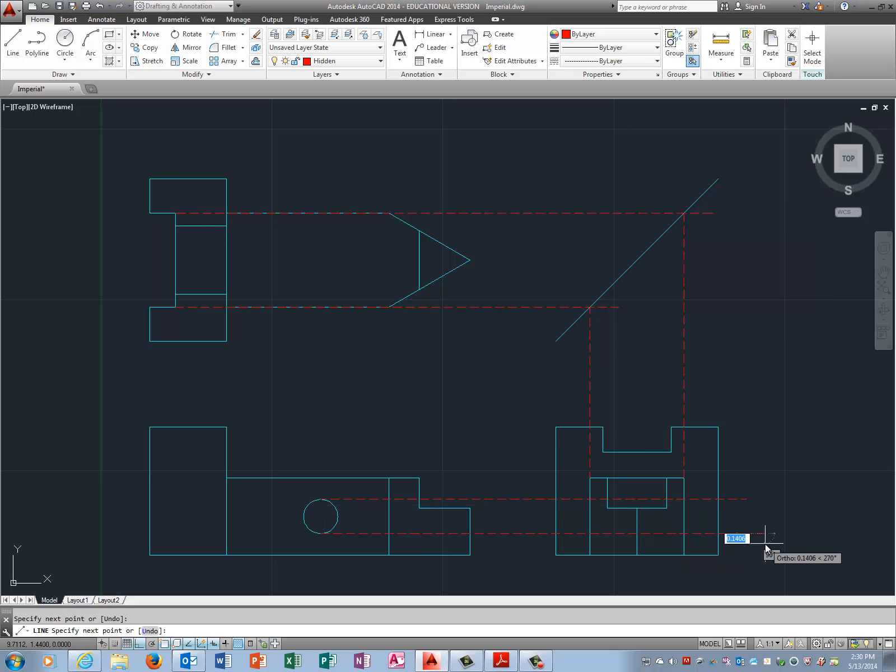
{"action": "right_click", "coordinate": [765, 544]}
{"action": "left_click", "coordinate": [794, 420]}
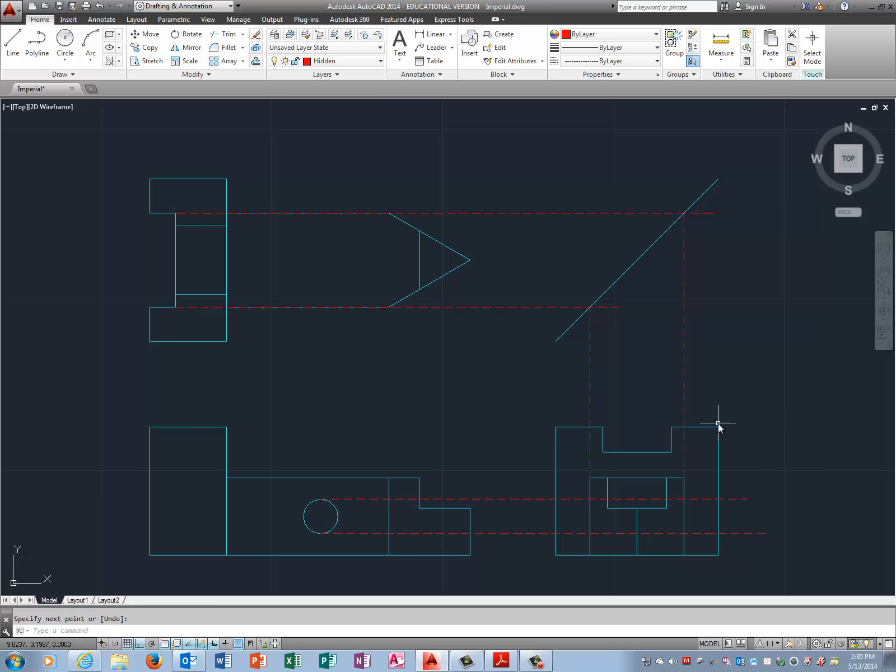
Step: Trim both vertical hidden lines above the side view, using its two upper horizontal edges as cutting edges
{"action": "type", "text": "trim"}
{"action": "key", "text": "Return"}
{"action": "left_click", "coordinate": [707, 428]}
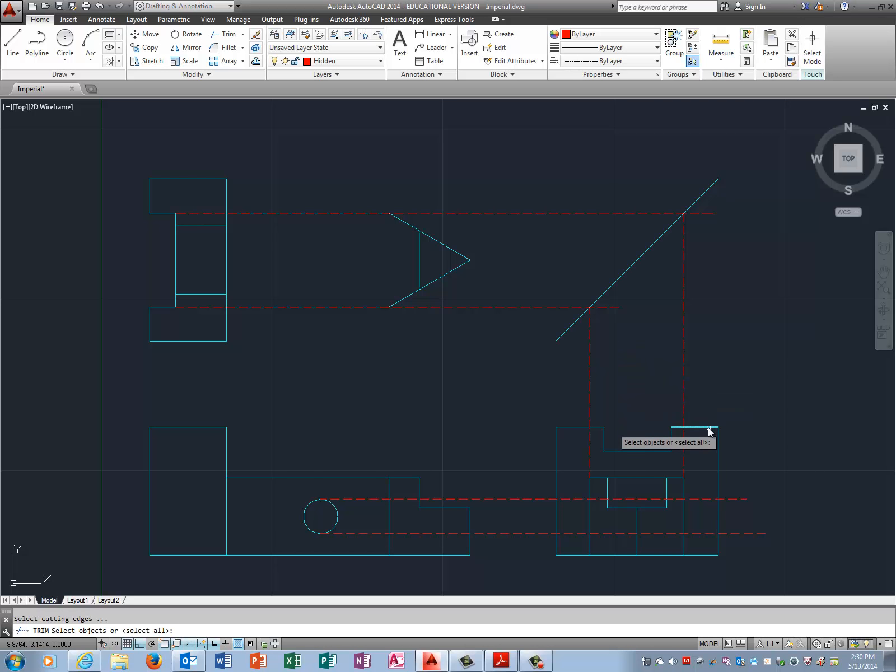
{"action": "left_click", "coordinate": [572, 426]}
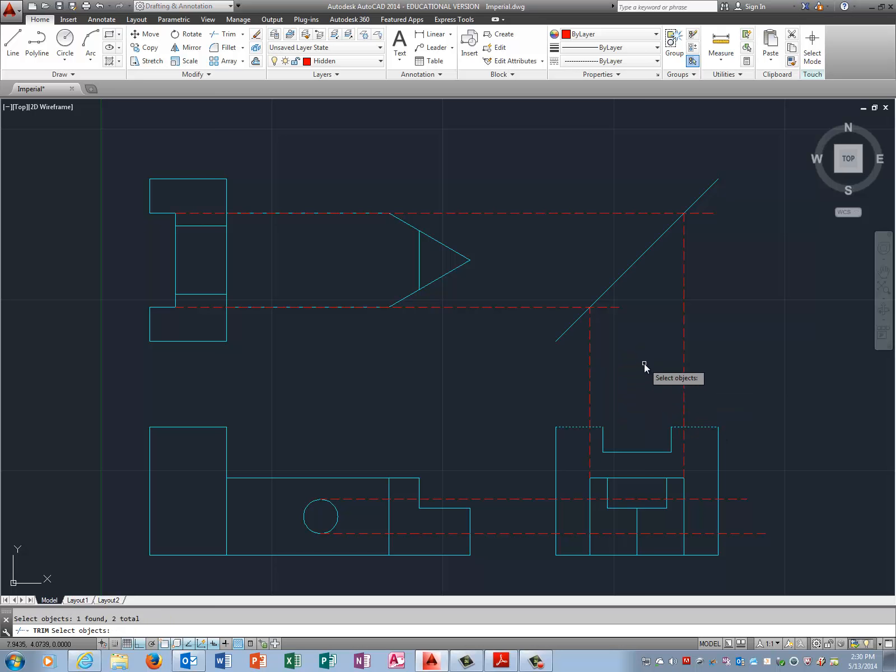
{"action": "key", "text": "Return"}
{"action": "left_click", "coordinate": [737, 356]}
{"action": "left_click", "coordinate": [482, 415]}
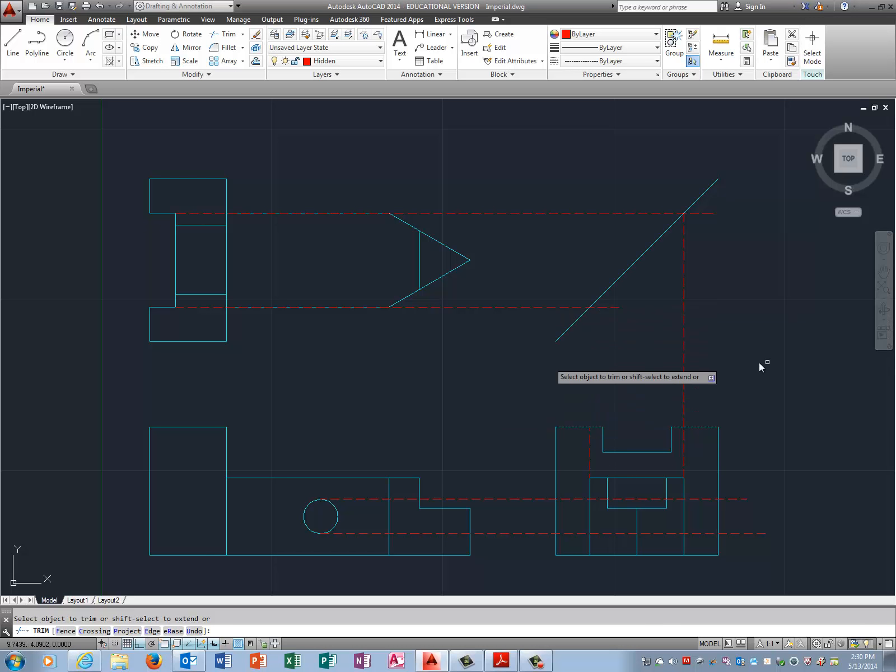
{"action": "left_click", "coordinate": [740, 363]}
{"action": "left_click", "coordinate": [653, 377]}
{"action": "right_click", "coordinate": [733, 303]}
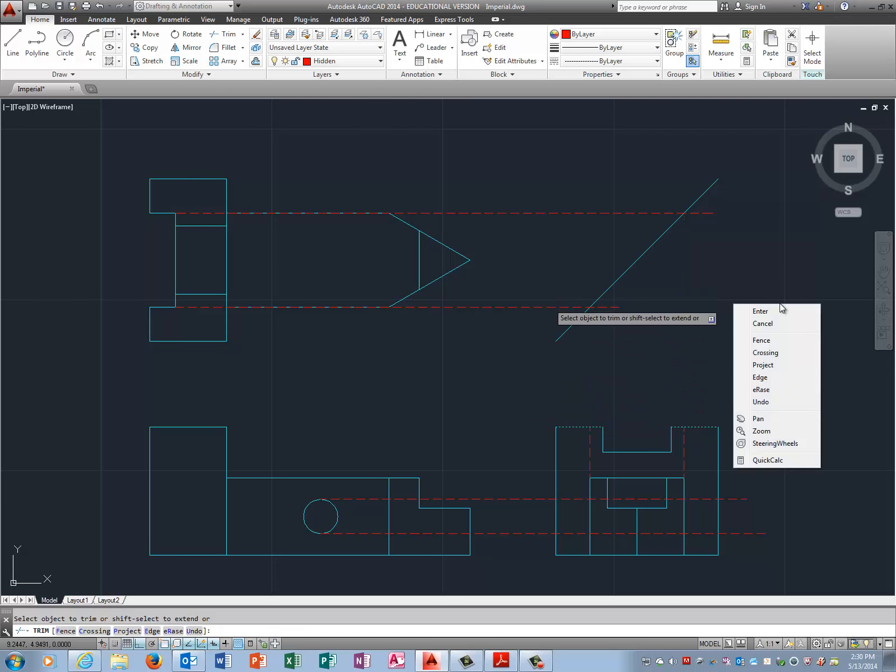
{"action": "left_click", "coordinate": [779, 311]}
Step: Trim the two horizontal hole projection lines on both sides of the side view's inner outline, using its vertical edges as cutting edges
{"action": "right_click", "coordinate": [717, 315]}
{"action": "left_click", "coordinate": [747, 322]}
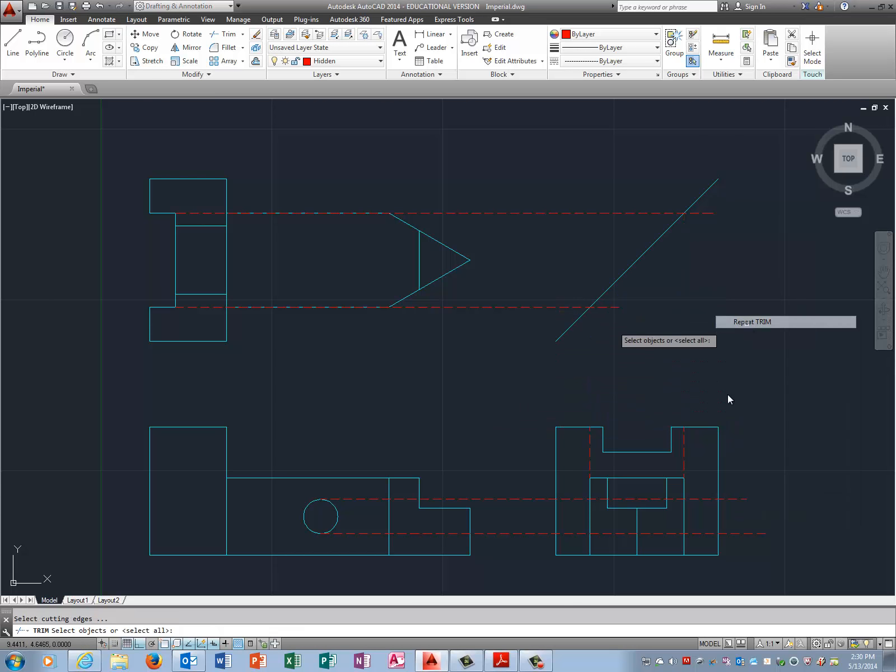
{"action": "left_click", "coordinate": [590, 518]}
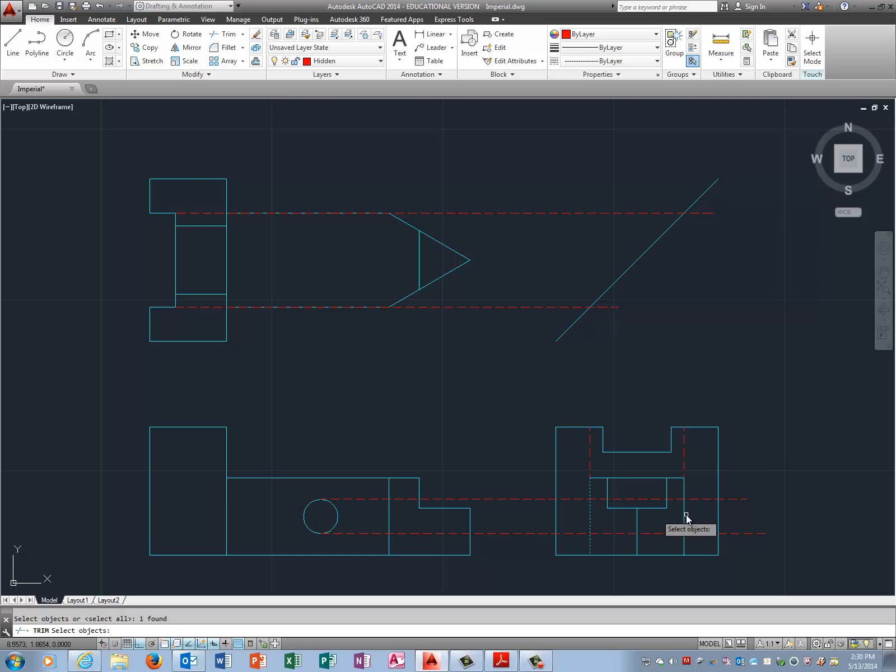
{"action": "left_click", "coordinate": [684, 519]}
{"action": "key", "text": "Return"}
{"action": "left_click", "coordinate": [704, 499]}
{"action": "left_click", "coordinate": [705, 533]}
{"action": "left_click", "coordinate": [525, 550]}
{"action": "left_click", "coordinate": [498, 468]}
{"action": "key", "text": "Return"}
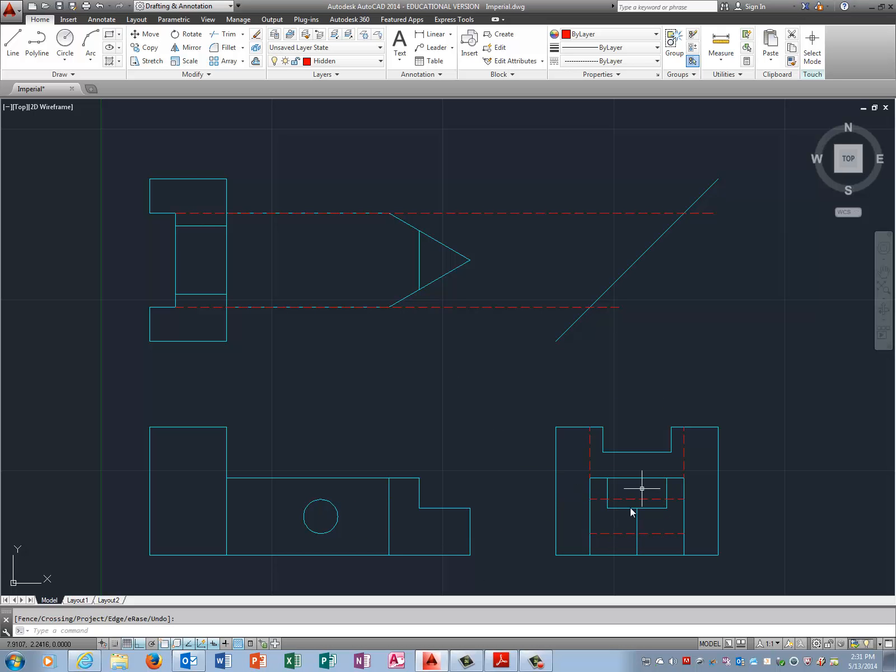
{"action": "key", "text": "Escape"}
Step: Delete the two horizontal hidden projection lines running from the top view's left notch past the miter line
{"action": "left_click", "coordinate": [528, 213]}
{"action": "key", "text": "Delete"}
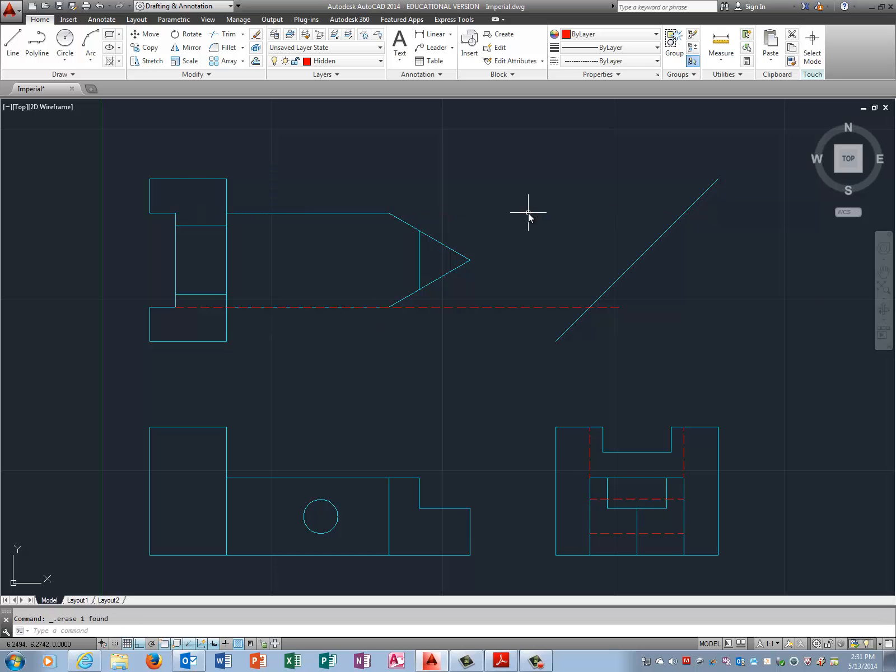
{"action": "left_click", "coordinate": [520, 307]}
{"action": "key", "text": "Delete"}
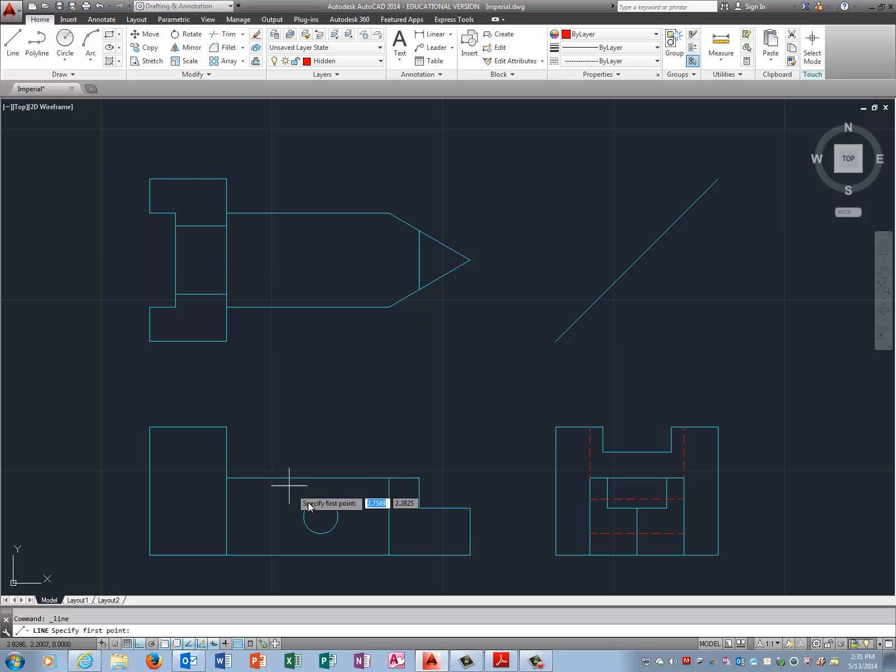
Step: Draw a vertical hidden line from the right quadrant of the front view's circle up past the top view
{"action": "left_click", "coordinate": [328, 517]}
{"action": "left_click", "coordinate": [314, 181]}
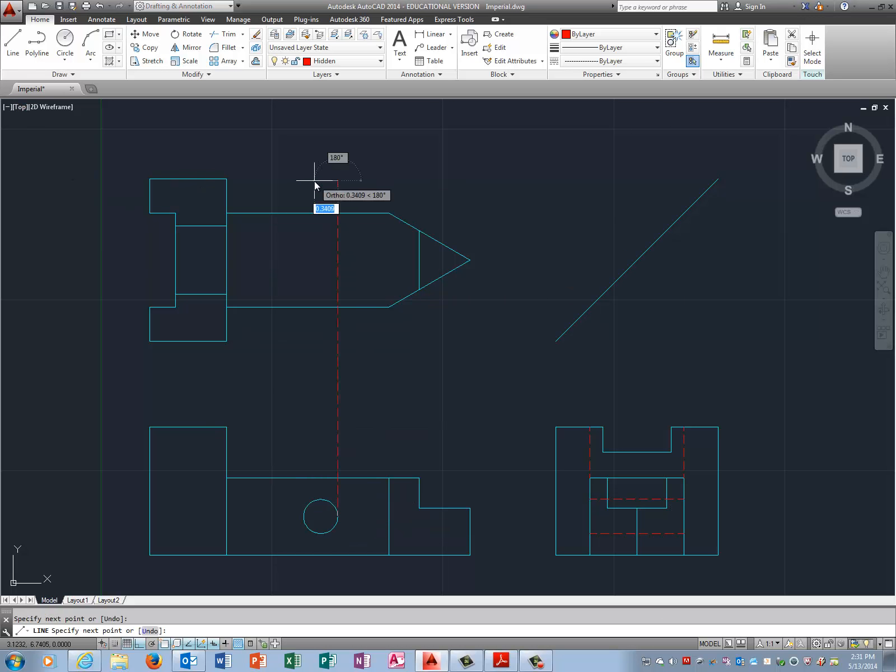
{"action": "right_click", "coordinate": [437, 178]}
{"action": "left_click", "coordinate": [448, 184]}
Step: Draw a vertical hidden line from the left quadrant of the front view's circle up past the top view
{"action": "right_click", "coordinate": [470, 181]}
{"action": "left_click", "coordinate": [507, 186]}
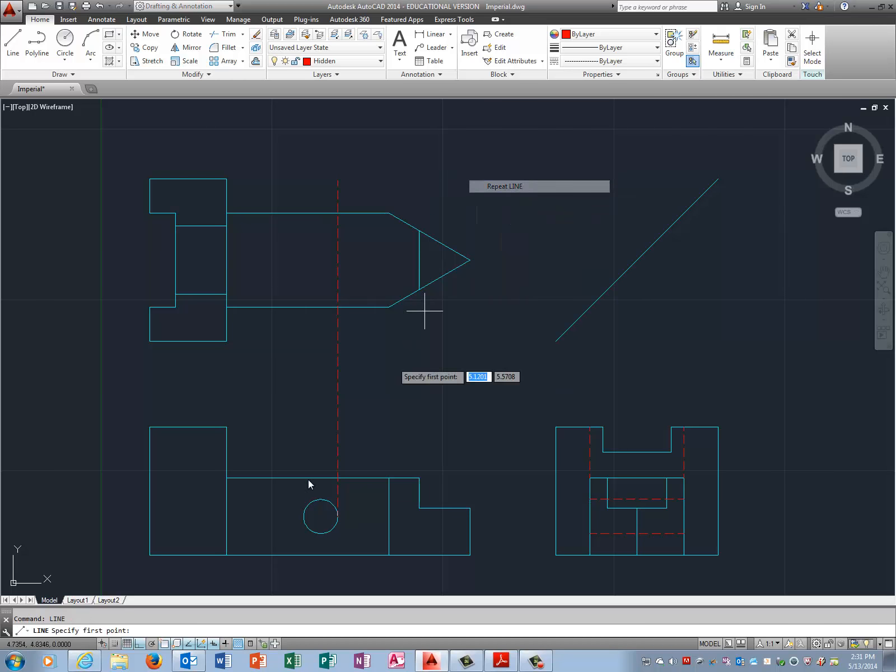
{"action": "left_click", "coordinate": [305, 515]}
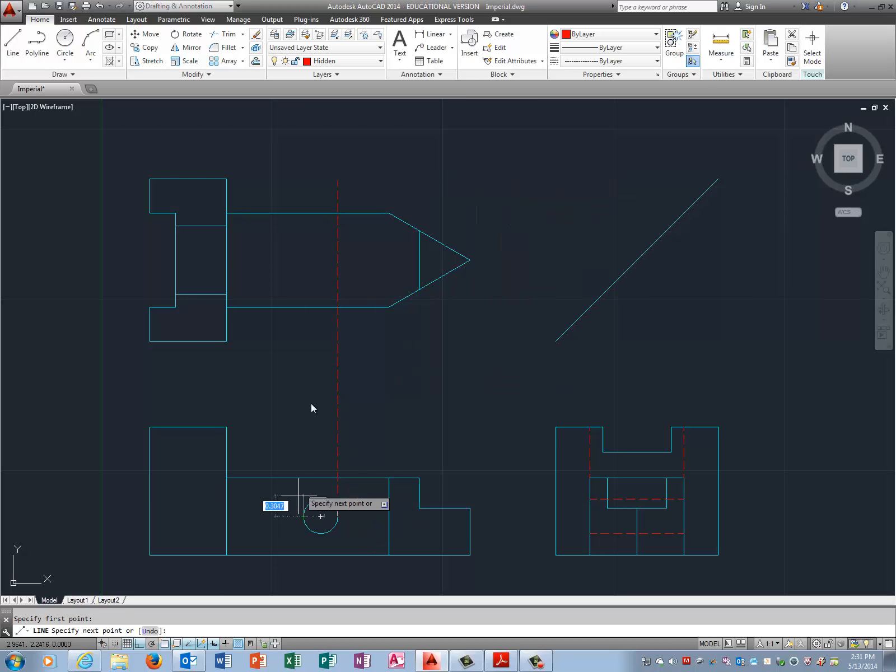
{"action": "left_click", "coordinate": [250, 157]}
{"action": "right_click", "coordinate": [326, 154]}
{"action": "left_click", "coordinate": [371, 162]}
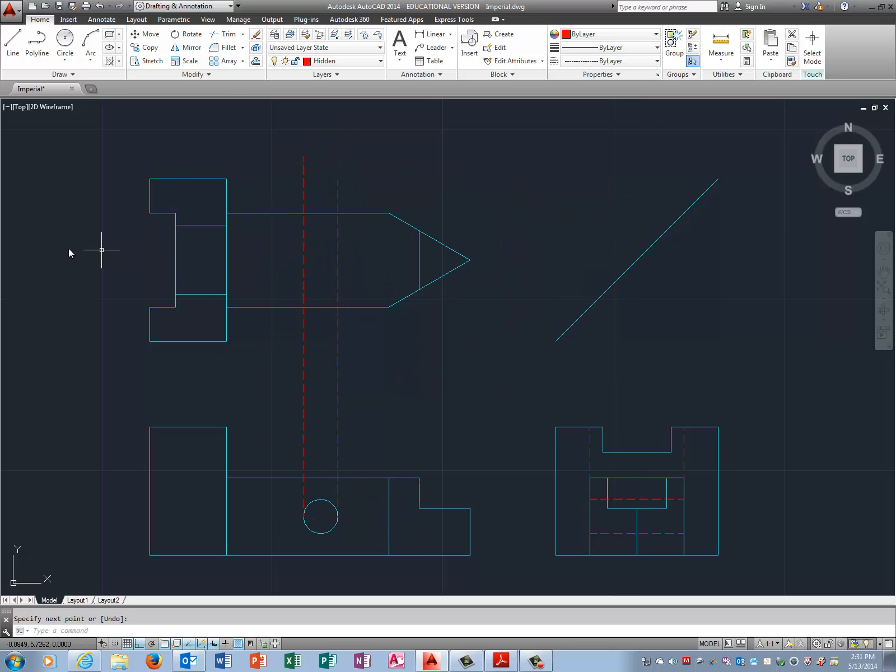
Step: Draw a vertical hidden line from the lower inner corner of the top view's left notch down past the front view's bottom edge
{"action": "left_click", "coordinate": [11, 60]}
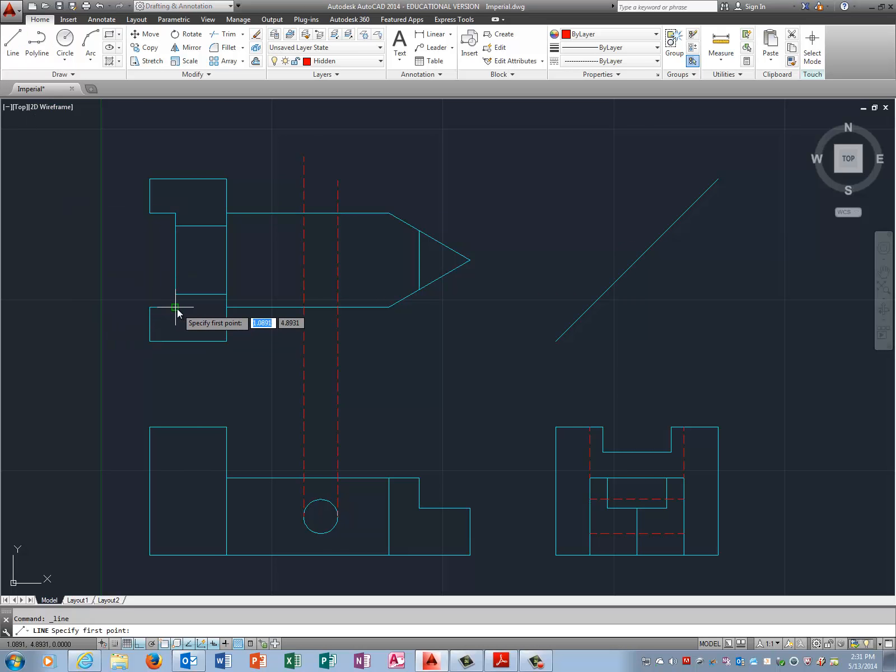
{"action": "left_click", "coordinate": [175, 307]}
{"action": "left_click", "coordinate": [177, 557]}
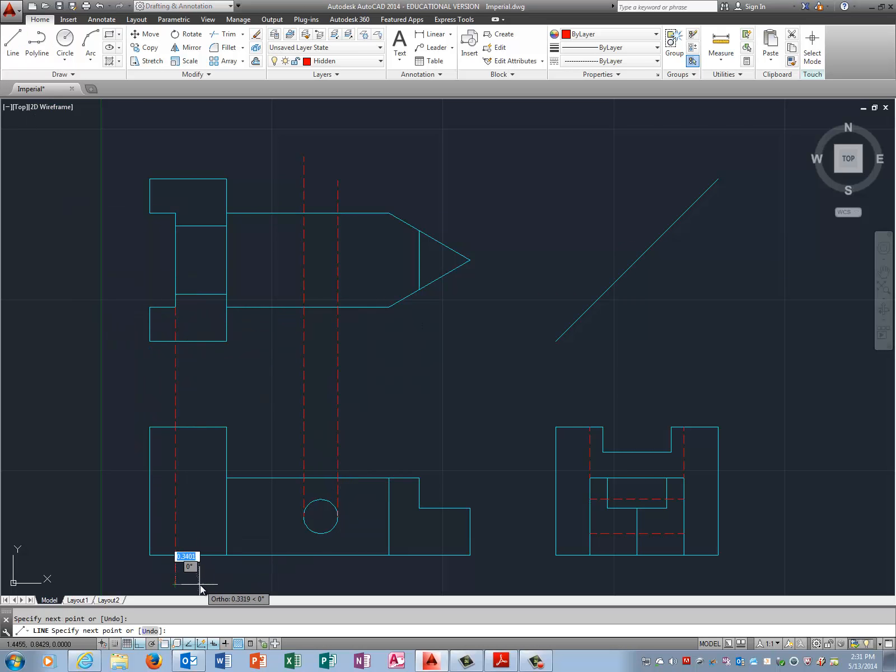
{"action": "right_click", "coordinate": [201, 583]}
{"action": "left_click", "coordinate": [226, 461]}
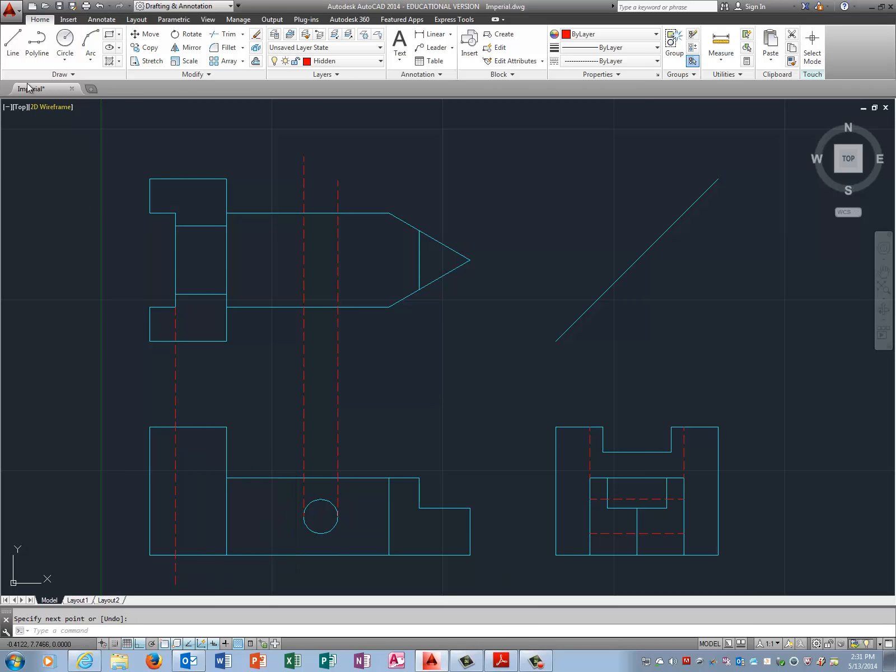
Step: Draw a horizontal hidden line from the lower left corner of the side view's slot past the front view's left edge
{"action": "left_click", "coordinate": [12, 45]}
{"action": "left_click", "coordinate": [603, 452]}
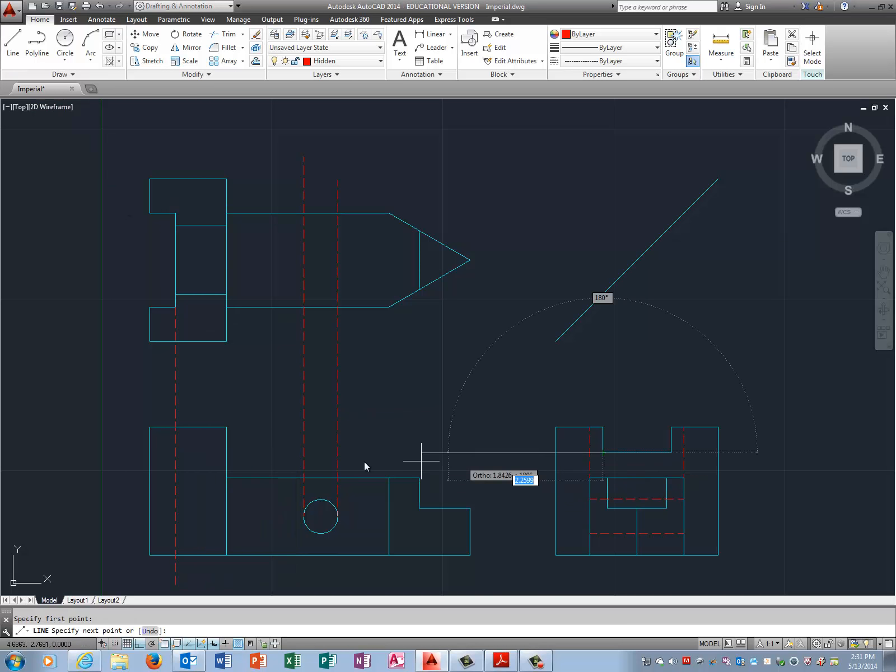
{"action": "left_click", "coordinate": [121, 457]}
{"action": "right_click", "coordinate": [111, 408]}
{"action": "left_click", "coordinate": [134, 414]}
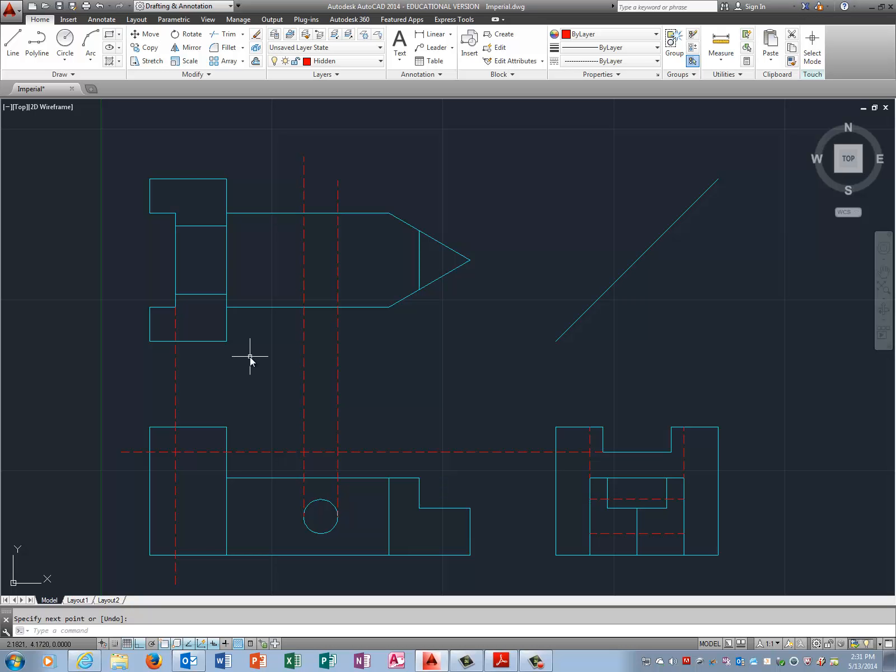
Step: Trim the two vertical hole projection lines above and below the top view's arm, using its long horizontal edges as cutting edges
{"action": "type", "text": "trim"}
{"action": "key", "text": "Return"}
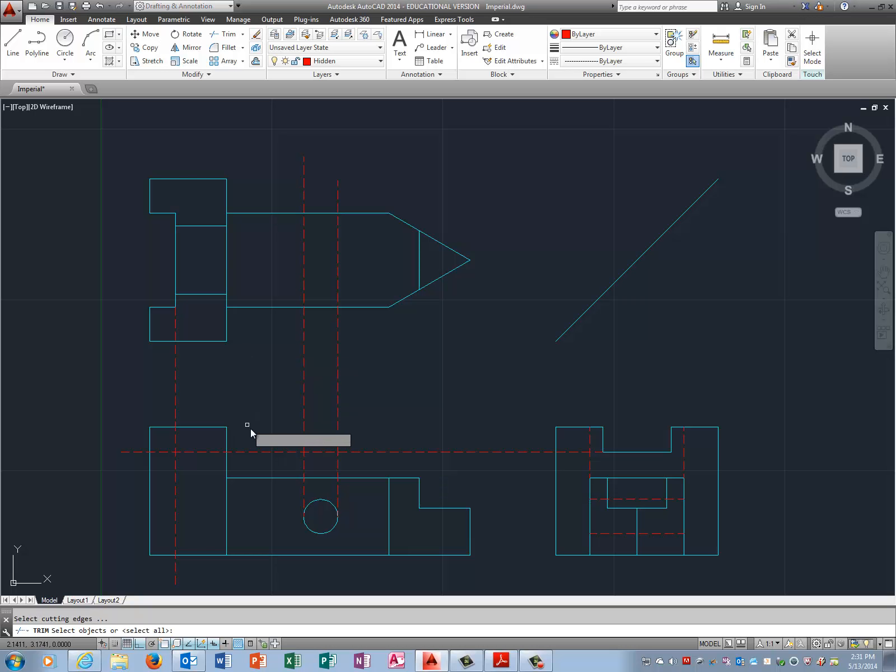
{"action": "left_click", "coordinate": [317, 307]}
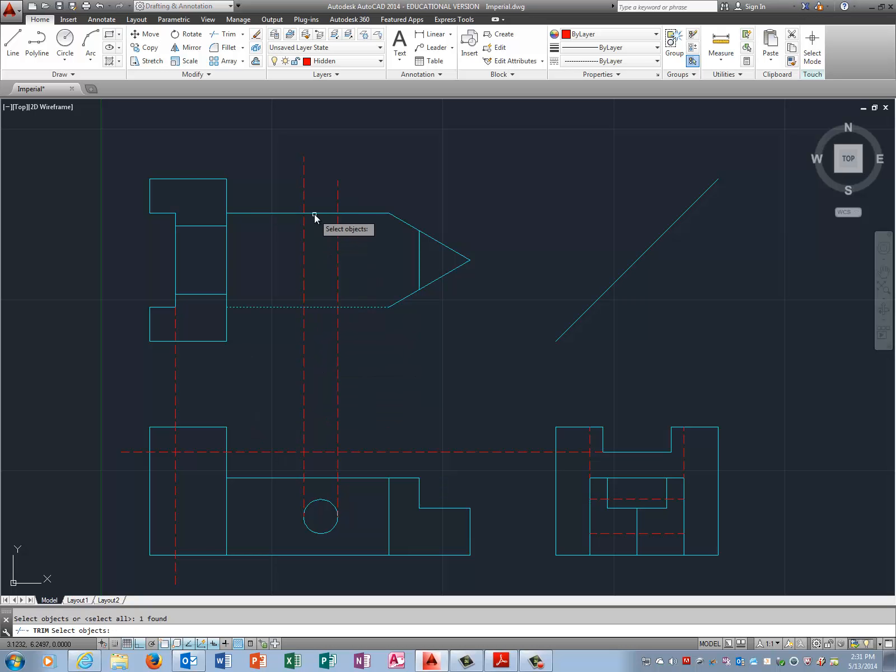
{"action": "left_click", "coordinate": [314, 214]}
{"action": "key", "text": "Return"}
{"action": "left_click", "coordinate": [363, 171]}
{"action": "left_click", "coordinate": [297, 205]}
{"action": "left_click", "coordinate": [365, 358]}
{"action": "left_click", "coordinate": [263, 393]}
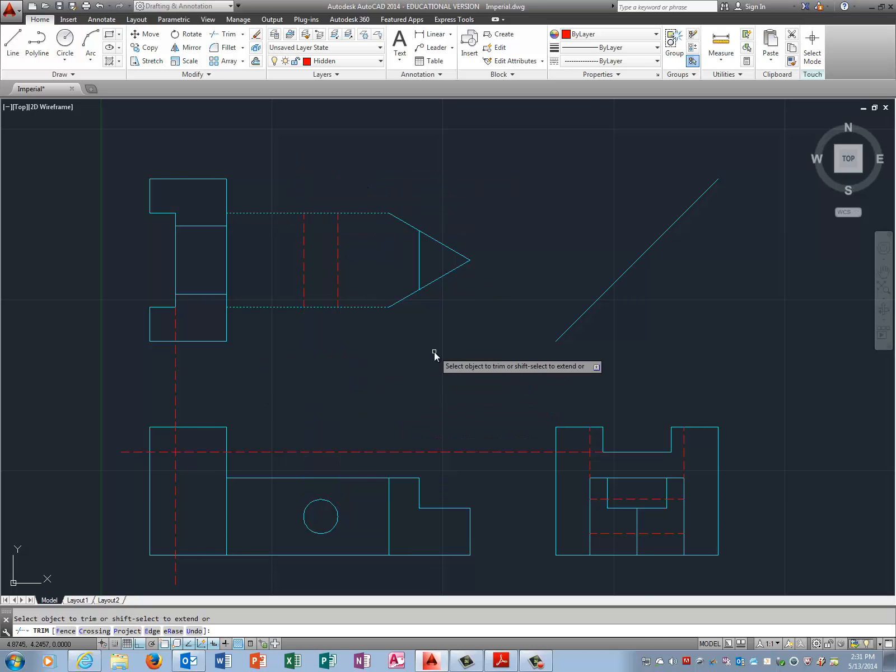
{"action": "key", "text": "Return"}
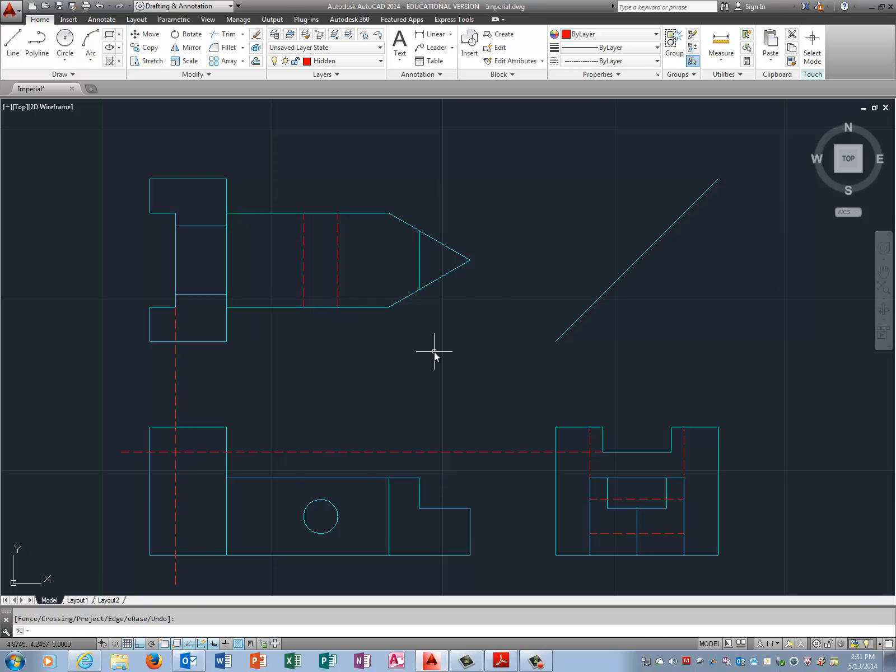
Step: Trim the horizontal slot projection line in the front view to span from the vertical hidden line to the tall block's right edge
{"action": "right_click", "coordinate": [434, 352]}
{"action": "left_click", "coordinate": [466, 359]}
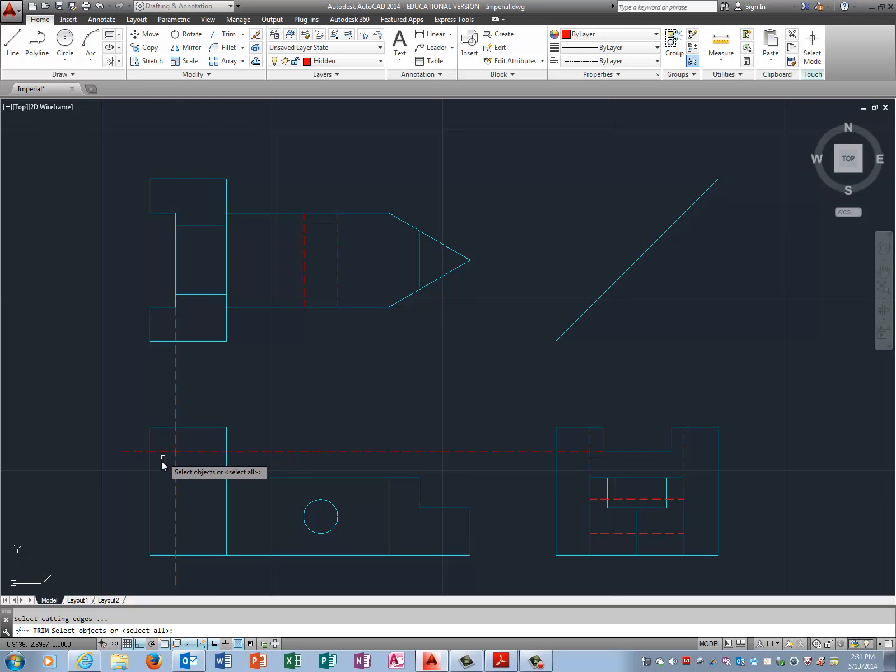
{"action": "left_click", "coordinate": [176, 454]}
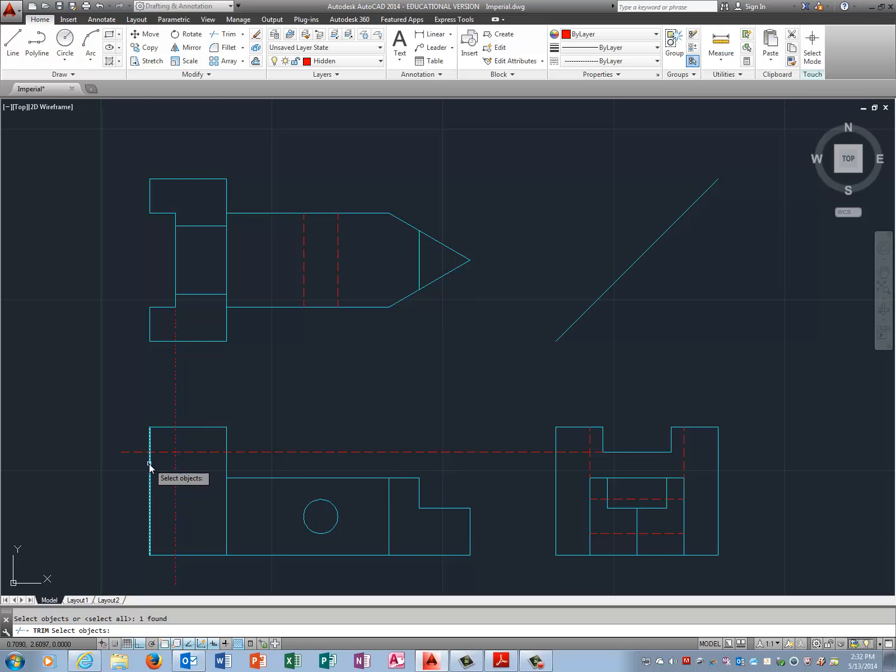
{"action": "left_click", "coordinate": [226, 436]}
{"action": "key", "text": "Return"}
{"action": "left_click", "coordinate": [281, 452]}
{"action": "left_click", "coordinate": [138, 452]}
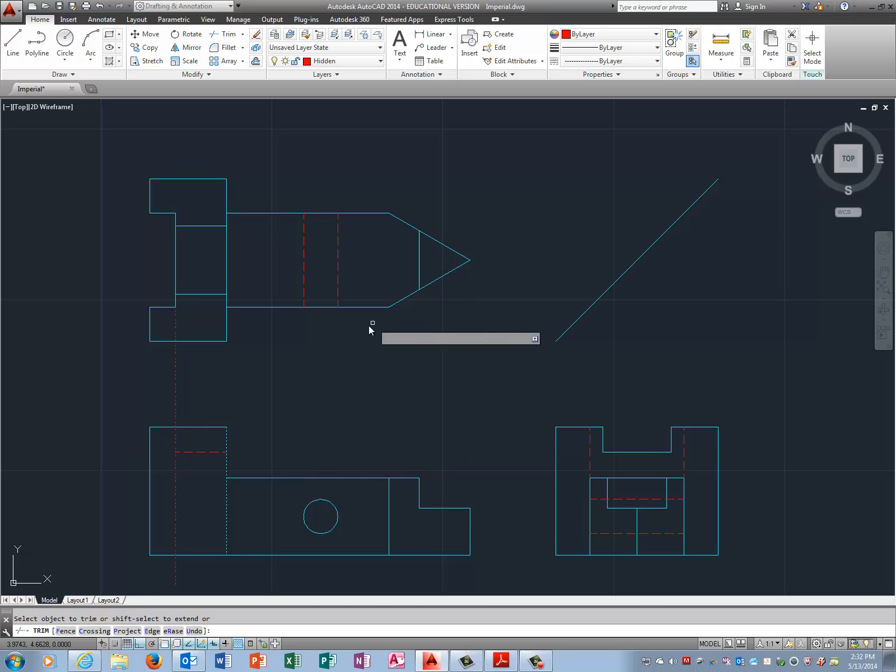
{"action": "key", "text": "Return"}
Step: Trim the vertical notch projection line above and below the front view, using the block's top and bottom edges as cutting edges
{"action": "right_click", "coordinate": [368, 325]}
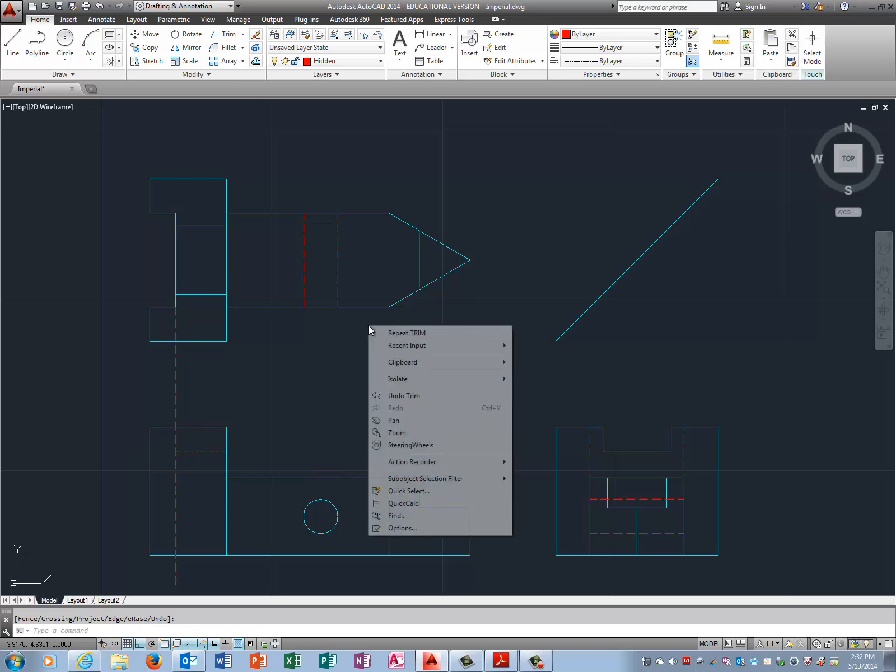
{"action": "left_click", "coordinate": [388, 333]}
{"action": "left_click", "coordinate": [194, 428]}
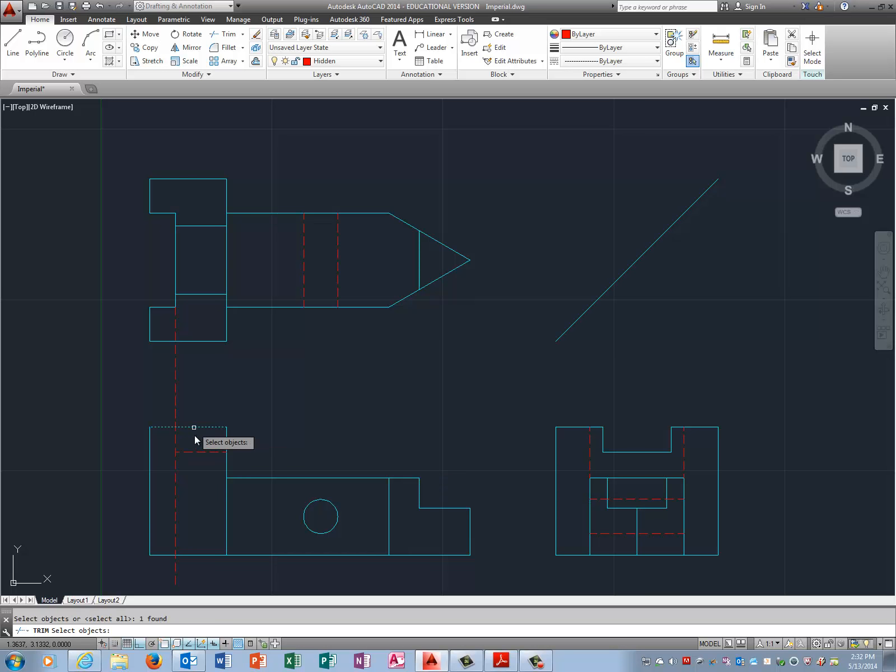
{"action": "left_click", "coordinate": [195, 562]}
{"action": "left_click", "coordinate": [219, 576]}
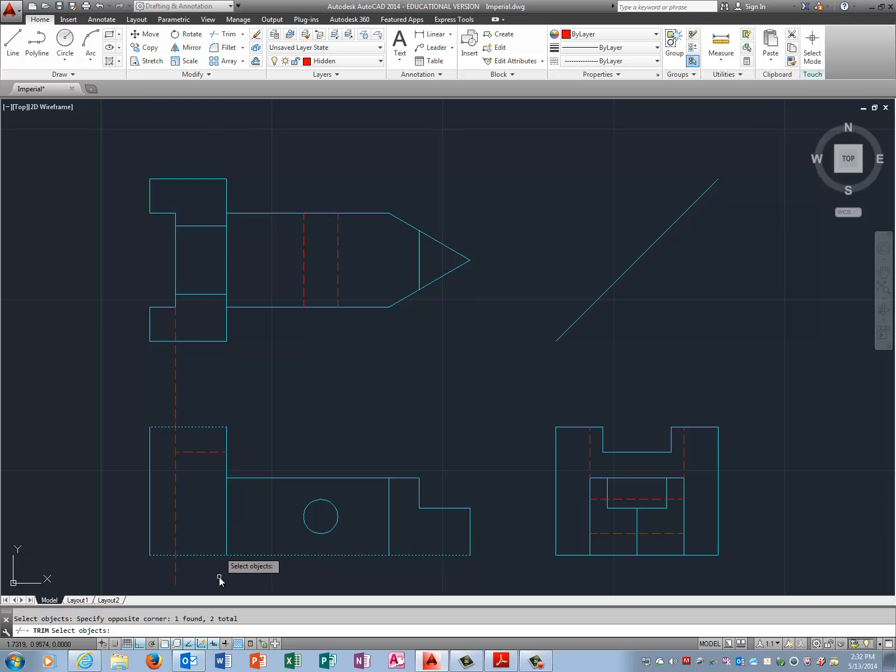
{"action": "key", "text": "Return"}
{"action": "left_click", "coordinate": [180, 360]}
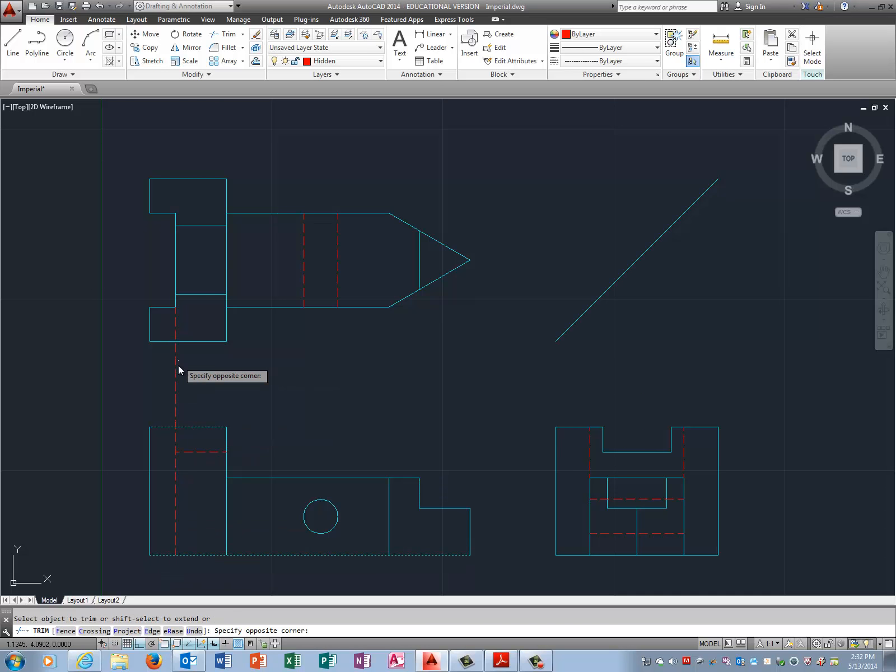
{"action": "left_click", "coordinate": [157, 385]}
{"action": "key", "text": "Return"}
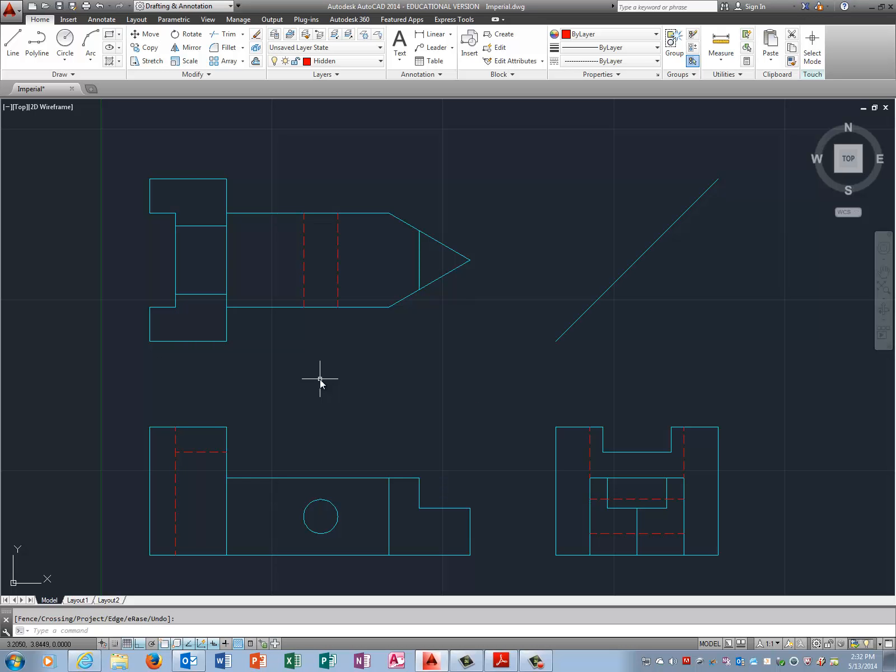
Step: Draw a vertical line on the Center layer from the front view's hole center up past the top view
{"action": "left_click", "coordinate": [352, 61]}
{"action": "left_click", "coordinate": [335, 88]}
{"action": "left_click", "coordinate": [12, 42]}
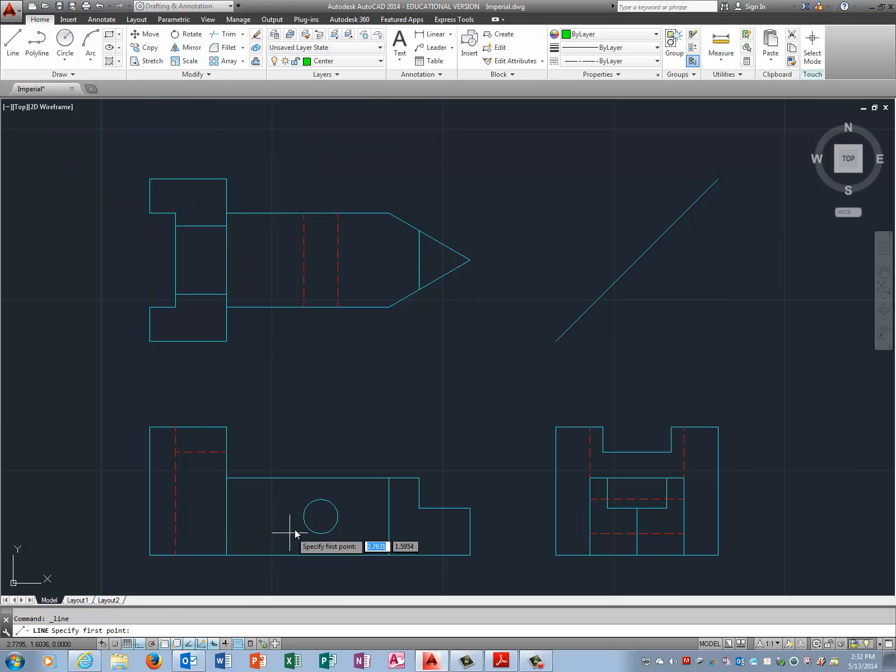
{"action": "left_click", "coordinate": [321, 522]}
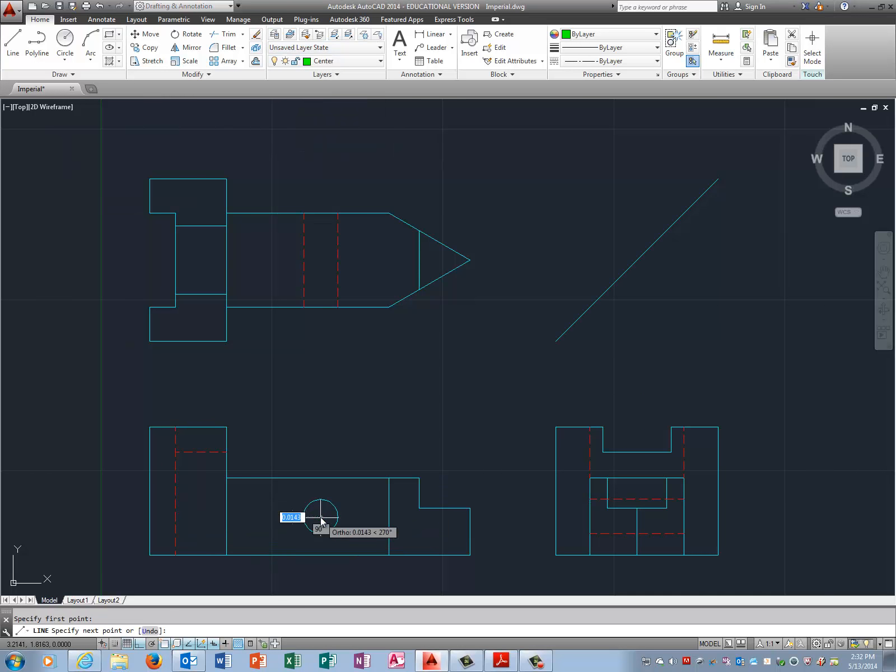
{"action": "left_click", "coordinate": [340, 172]}
{"action": "right_click", "coordinate": [389, 174]}
{"action": "left_click", "coordinate": [413, 182]}
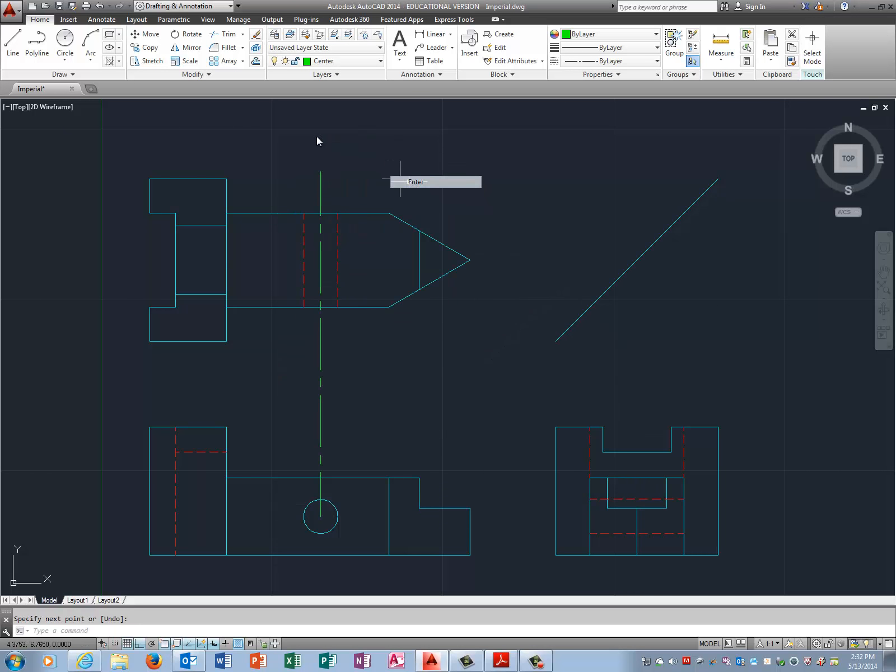
Step: Draw a horizontal center line from the front view's hole center past the far edge of the side view
{"action": "left_click", "coordinate": [18, 54]}
{"action": "left_click", "coordinate": [320, 516]}
{"action": "right_click", "coordinate": [774, 518]}
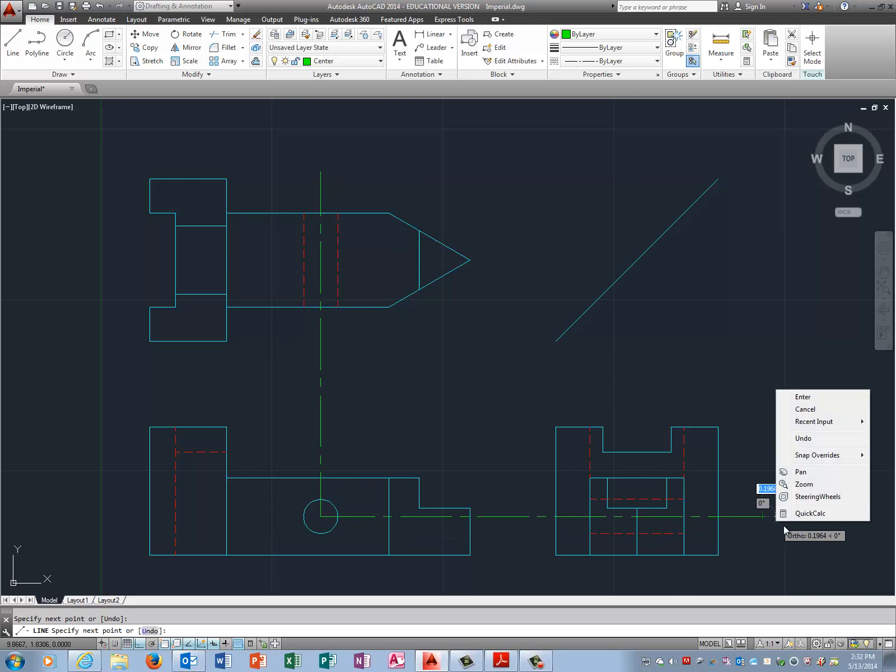
{"action": "left_click", "coordinate": [810, 402]}
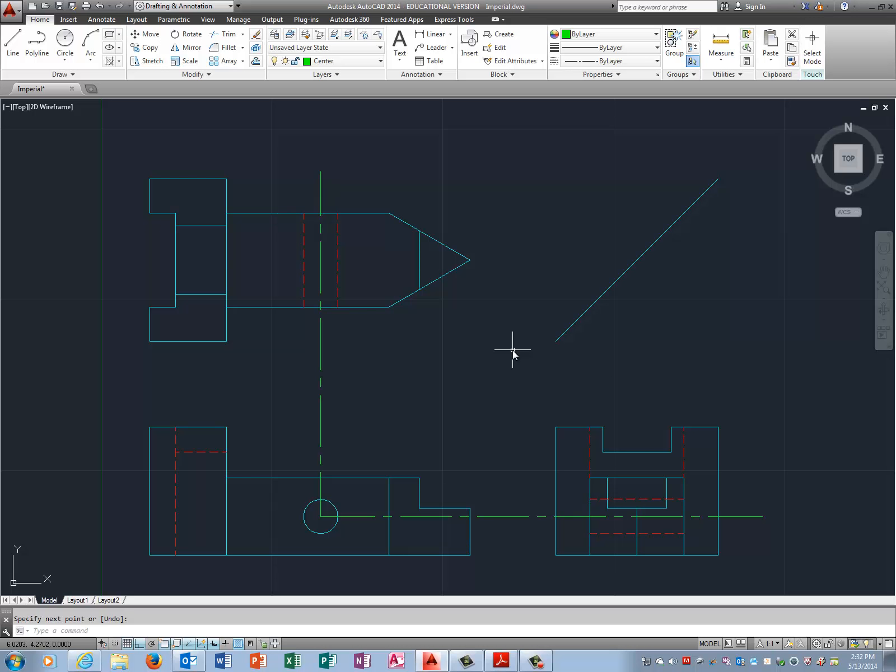
Step: Offset the two vertical edges of the side view's inner block outward by 0.125
{"action": "type", "text": "offset"}
{"action": "key", "text": "Return"}
{"action": "type", "text": ".125"}
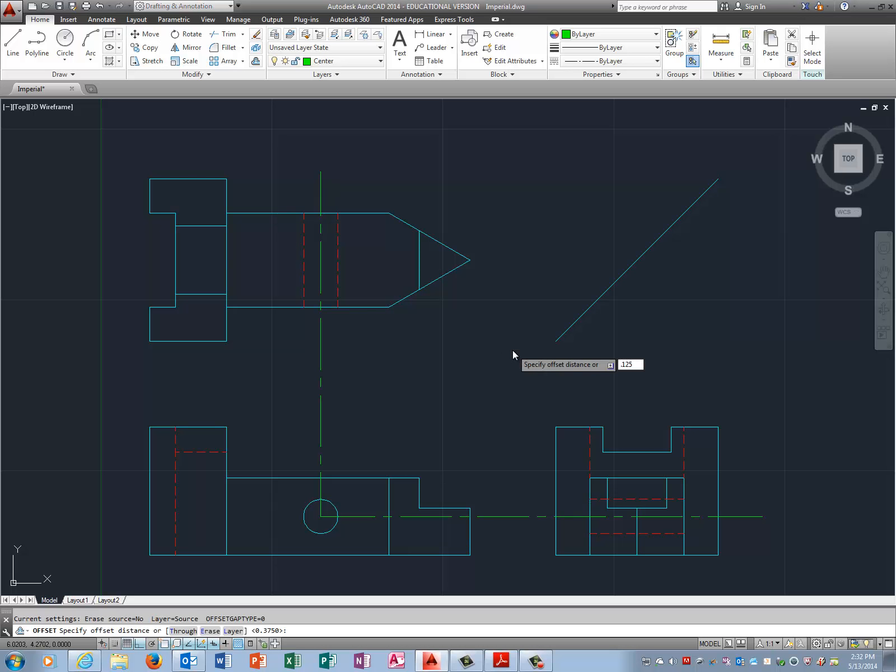
{"action": "key", "text": "Return"}
{"action": "left_click", "coordinate": [590, 546]}
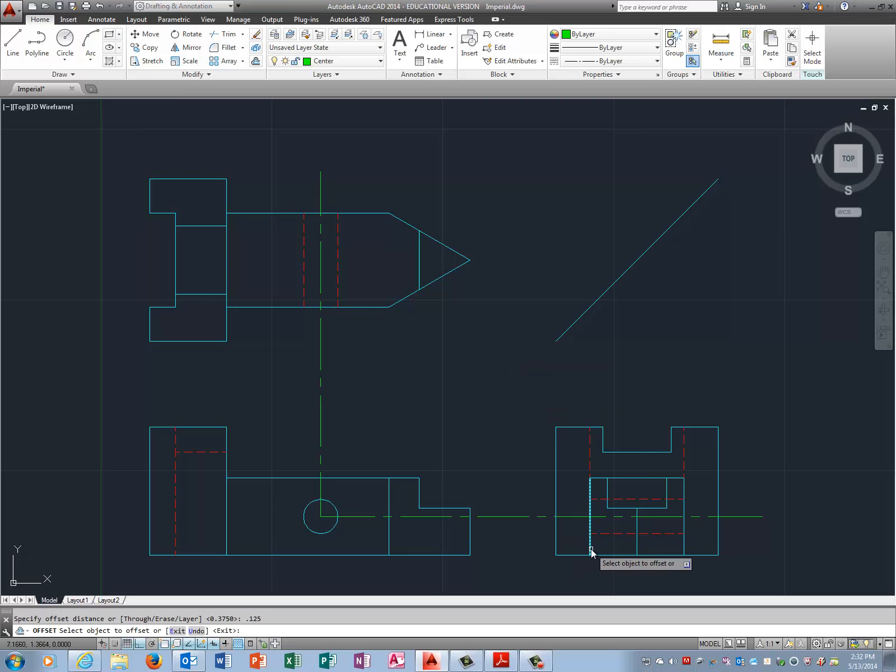
{"action": "left_click", "coordinate": [580, 552]}
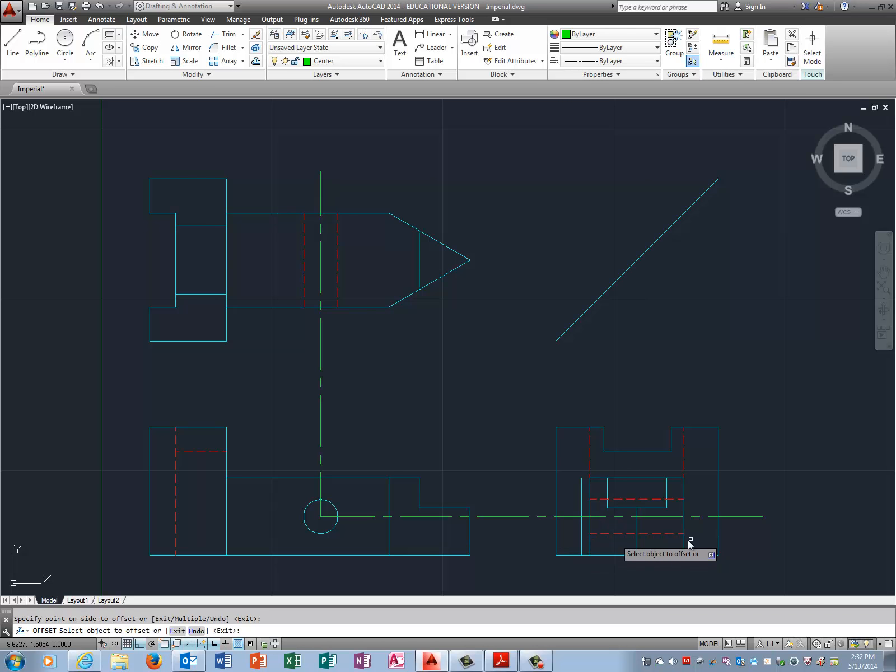
{"action": "left_click", "coordinate": [685, 542]}
{"action": "left_click", "coordinate": [697, 553]}
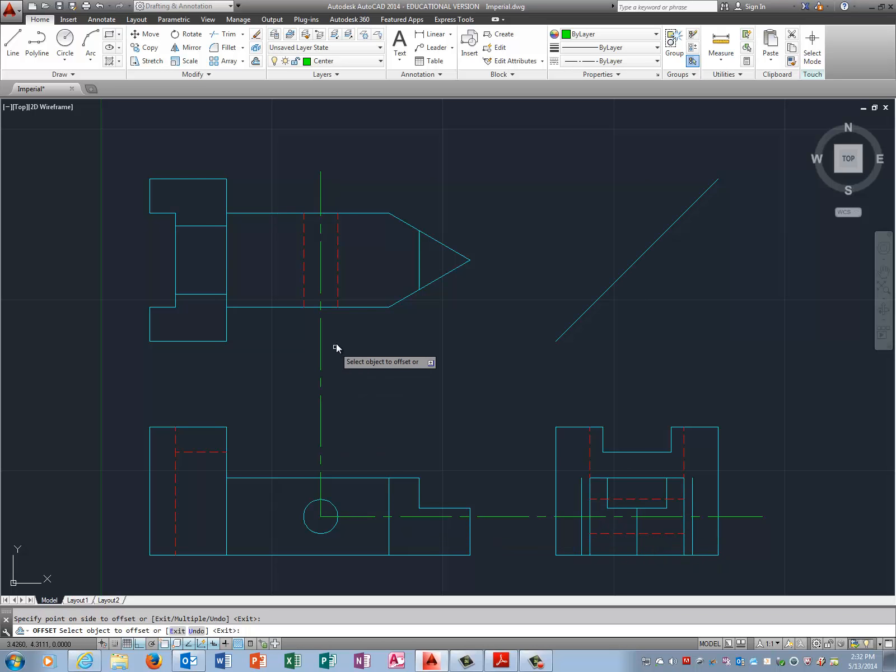
Step: Offset the two long horizontal edges of the top view's arm outward by 0.125
{"action": "left_click", "coordinate": [356, 308]}
{"action": "left_click", "coordinate": [352, 339]}
{"action": "left_click", "coordinate": [362, 213]}
{"action": "left_click", "coordinate": [375, 175]}
{"action": "key", "text": "Return"}
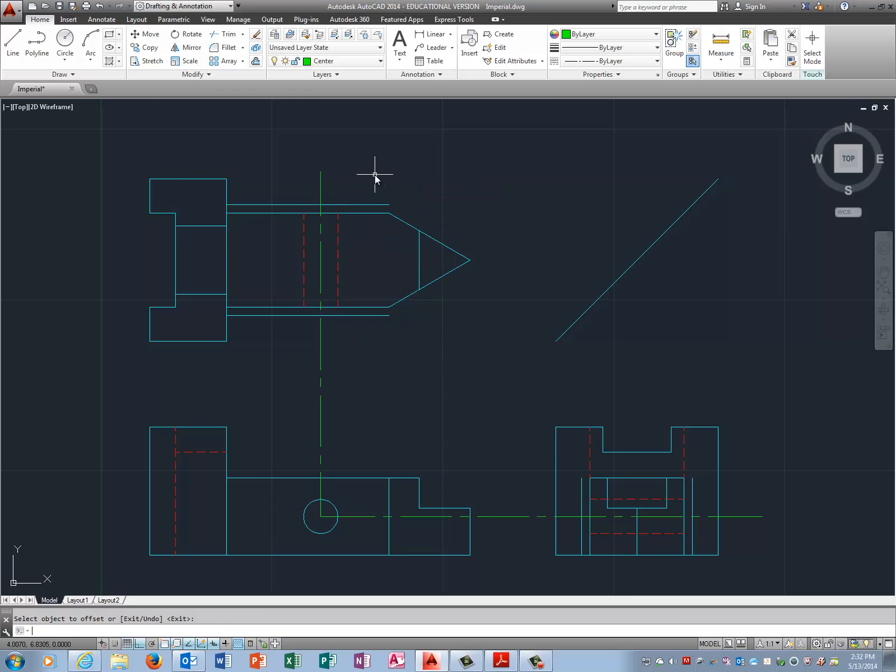
Step: Trim the vertical center line above and below the top view's arm, using all four offset lines as cutting edges
{"action": "type", "text": "trim"}
{"action": "key", "text": "Return"}
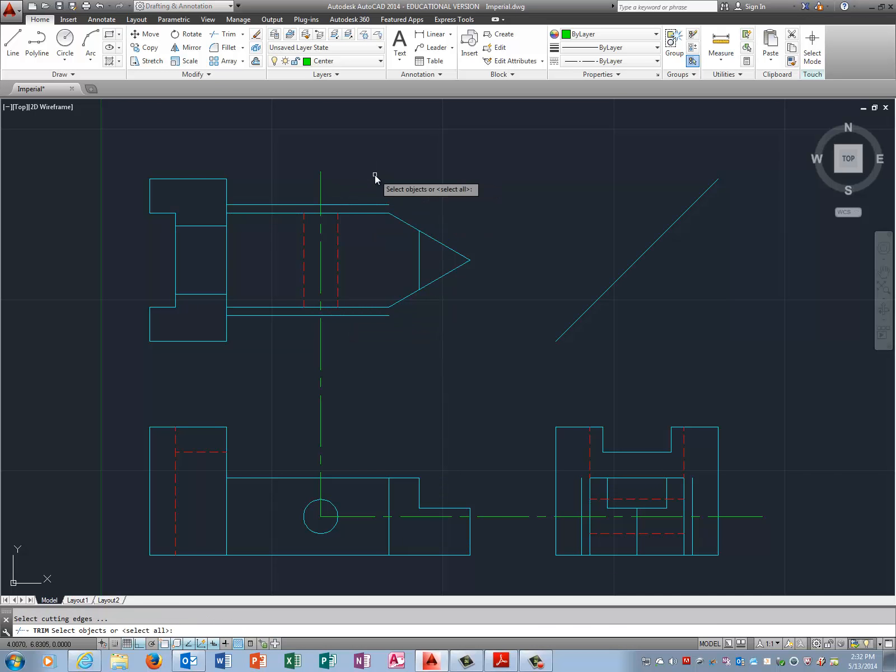
{"action": "left_click", "coordinate": [340, 205]}
{"action": "left_click", "coordinate": [371, 315]}
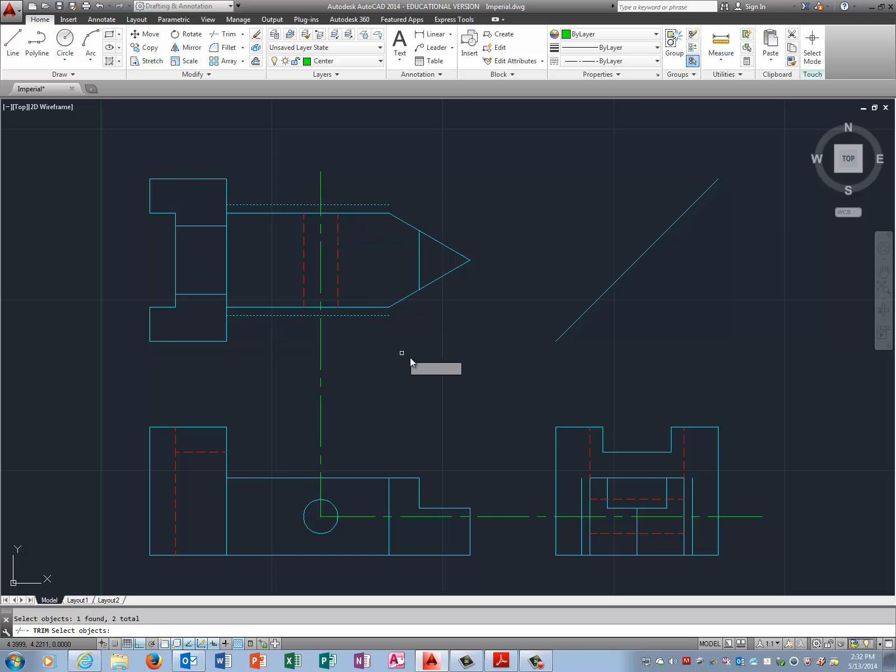
{"action": "left_click", "coordinate": [583, 498]}
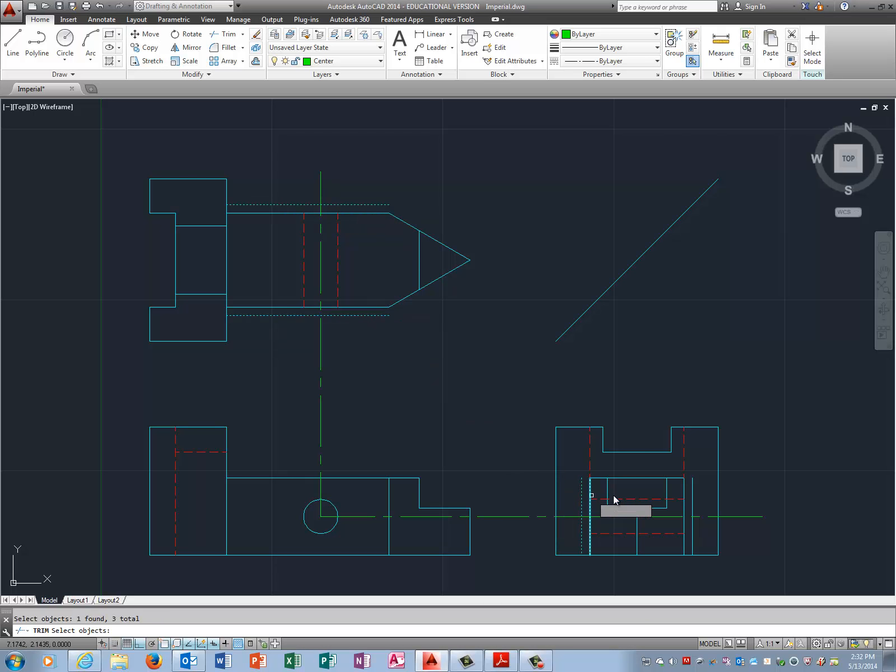
{"action": "left_click", "coordinate": [692, 487]}
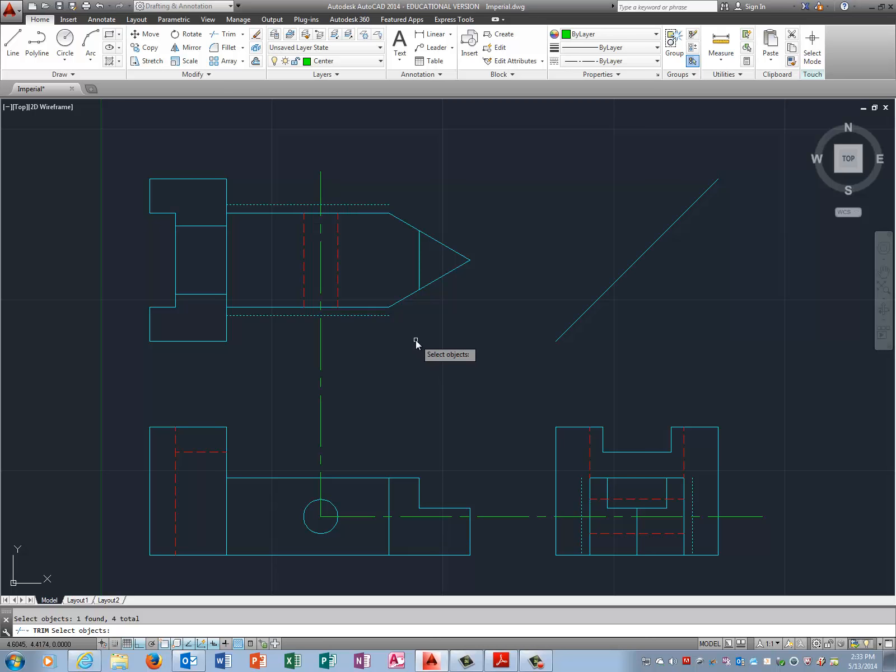
{"action": "key", "text": "Return"}
{"action": "left_click", "coordinate": [320, 358]}
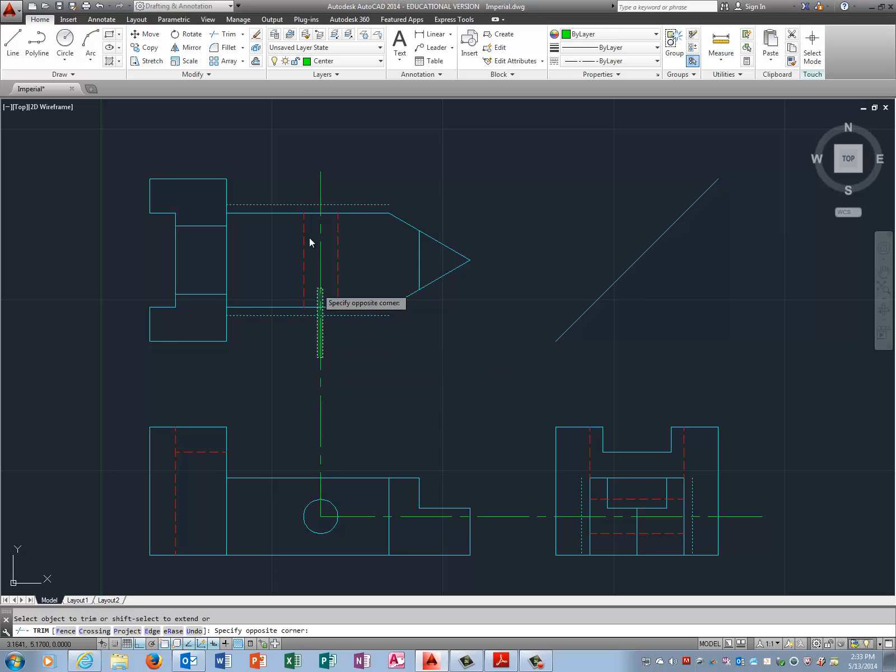
{"action": "left_click", "coordinate": [316, 436]}
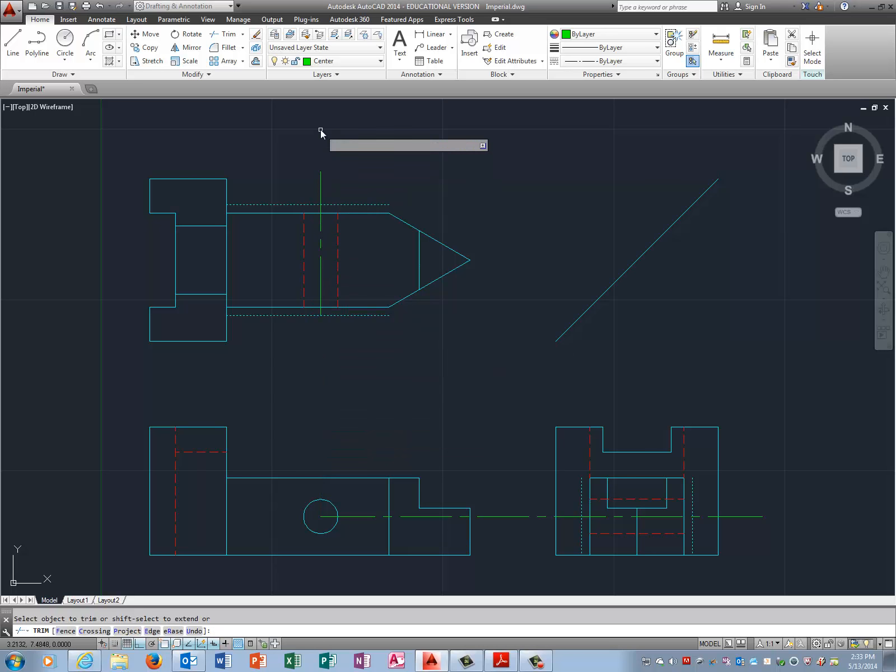
{"action": "left_click", "coordinate": [321, 185]}
Step: Trim the horizontal center line on both sides of the side view so it spans between the two vertical offset lines
{"action": "left_click", "coordinate": [524, 520]}
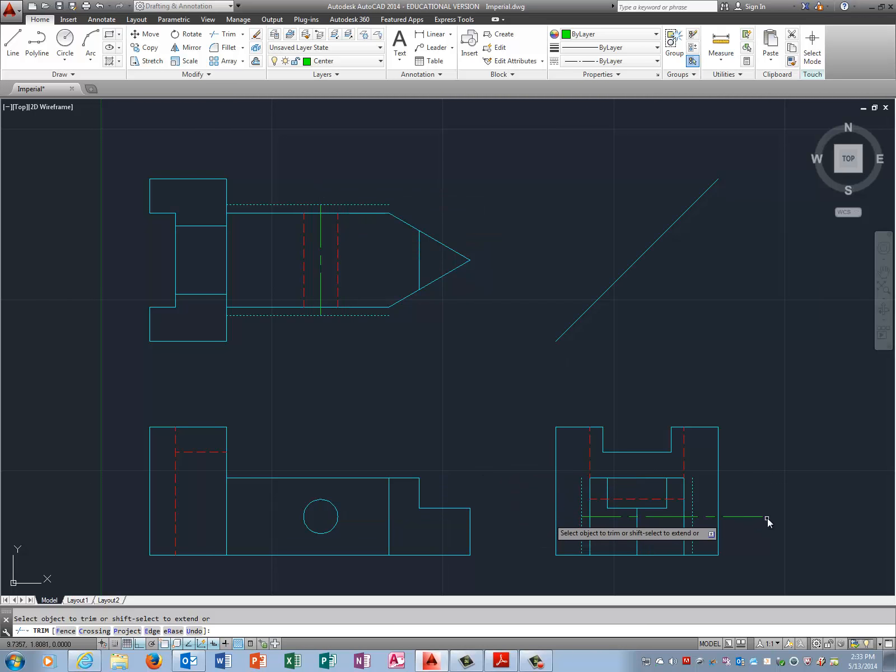
{"action": "left_click", "coordinate": [760, 516]}
{"action": "key", "text": "Return"}
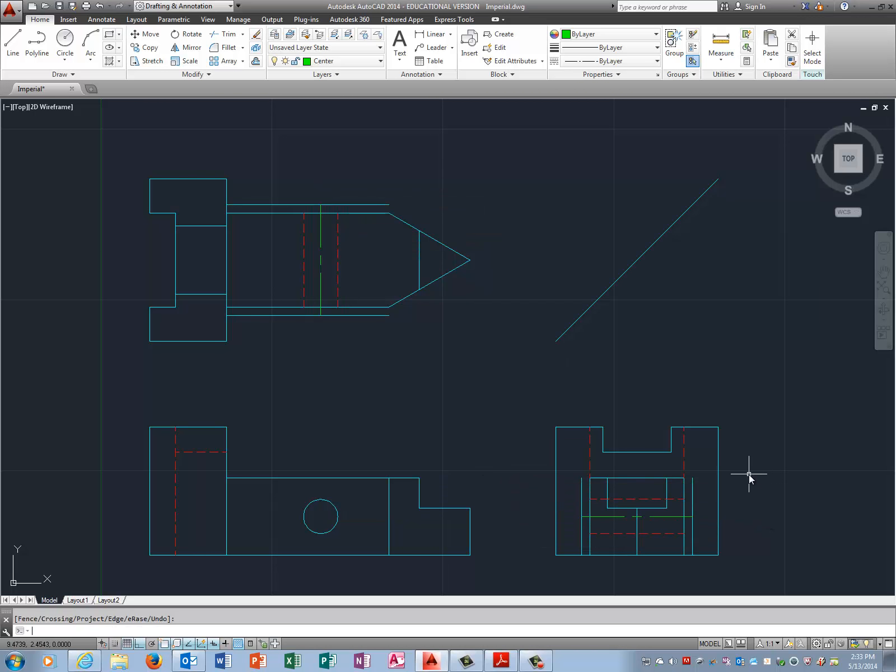
Step: Erase the four offset lines in the side and top views and the diagonal miter line
{"action": "left_click", "coordinate": [693, 491]}
{"action": "key", "text": "Delete"}
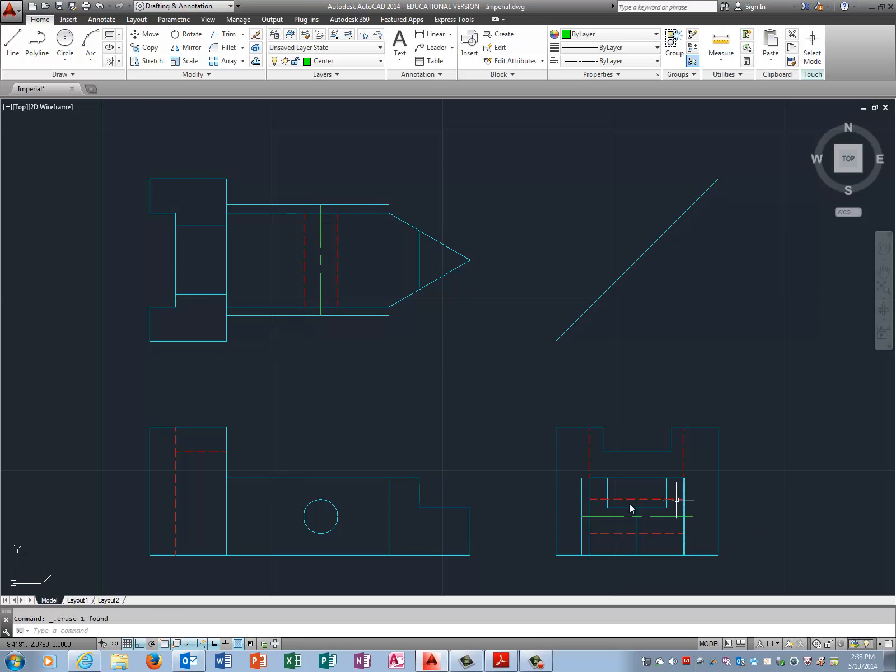
{"action": "left_click", "coordinate": [587, 493]}
{"action": "key", "text": "Delete"}
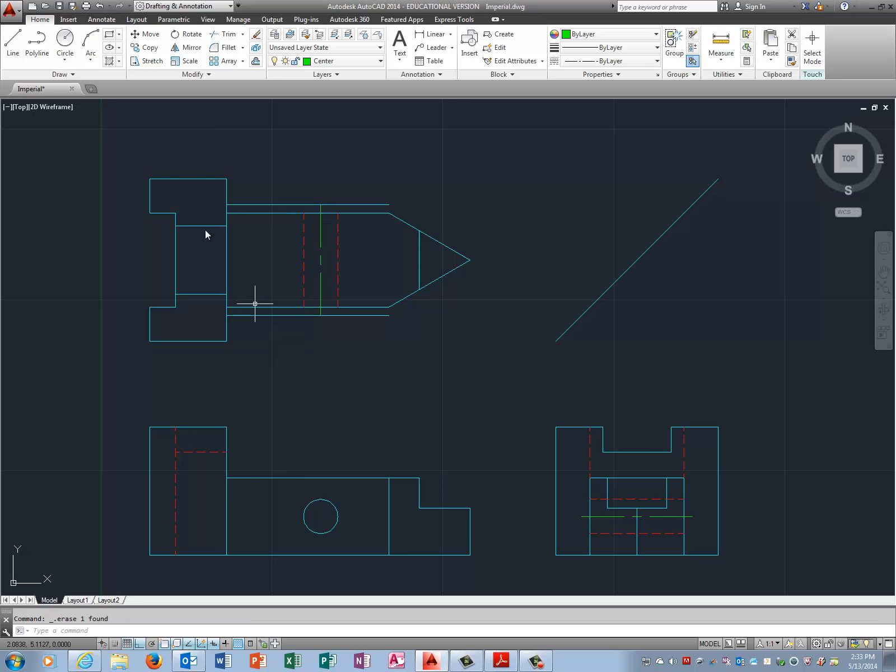
{"action": "left_click", "coordinate": [269, 205]}
{"action": "key", "text": "Delete"}
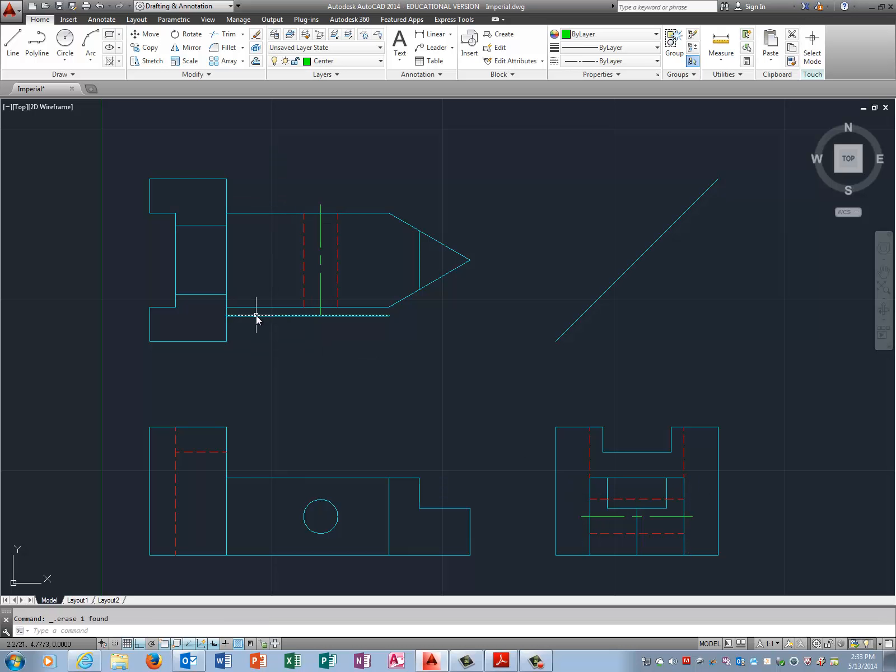
{"action": "left_click", "coordinate": [256, 314]}
{"action": "key", "text": "Delete"}
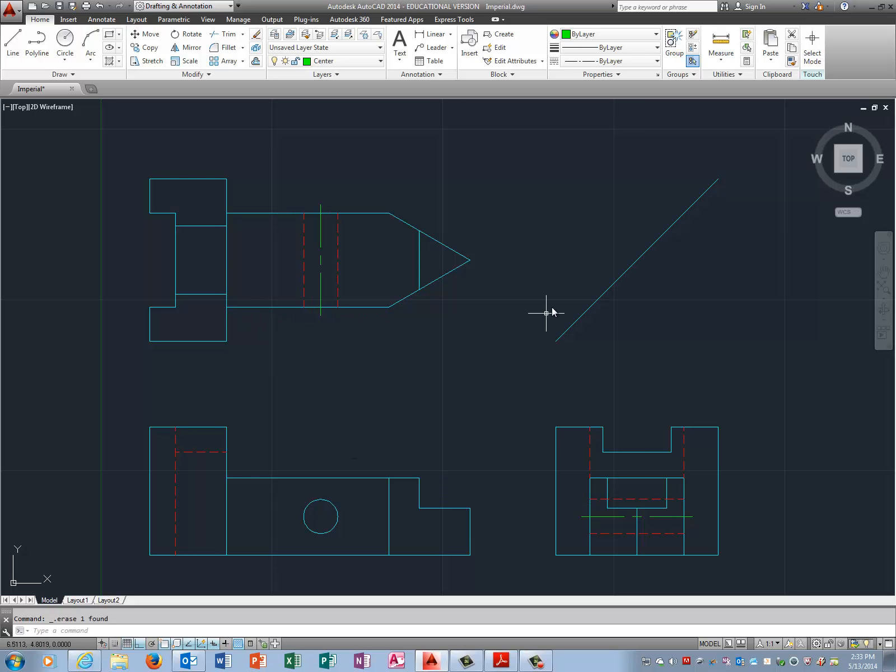
{"action": "left_click", "coordinate": [593, 304]}
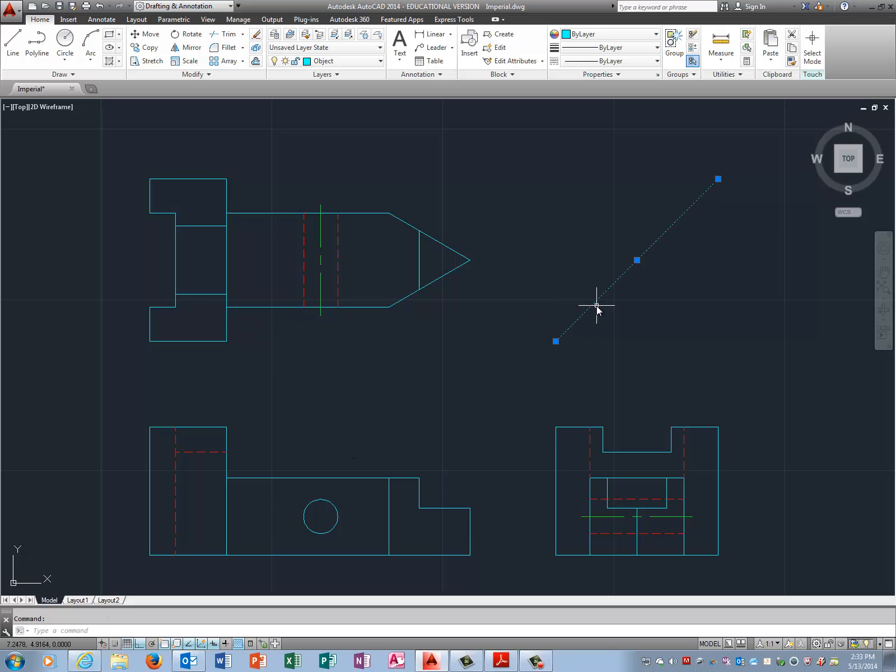
{"action": "key", "text": "Delete"}
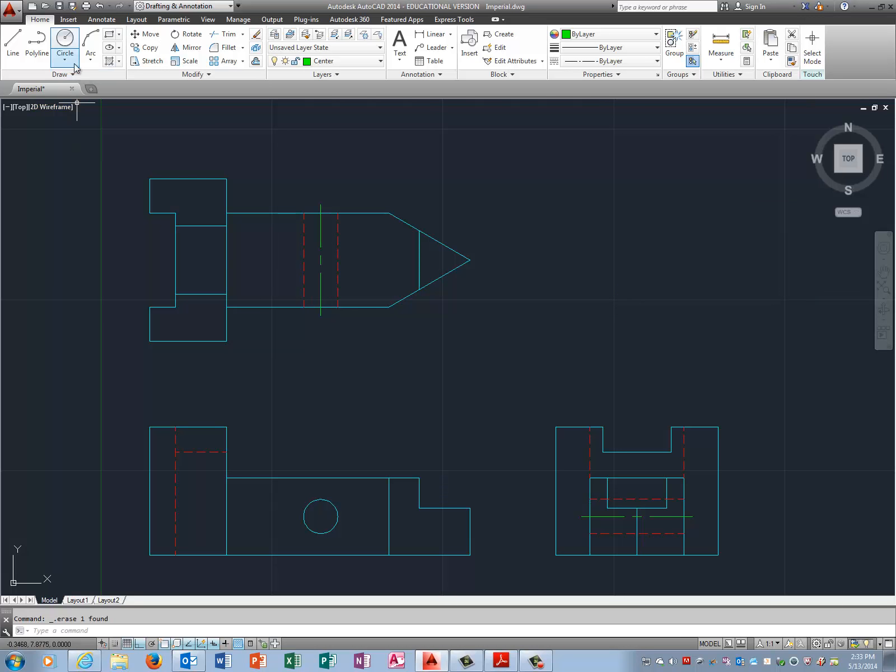
Step: Modify the Standard dimension style so its center marks use the Line option
{"action": "left_click", "coordinate": [102, 19]}
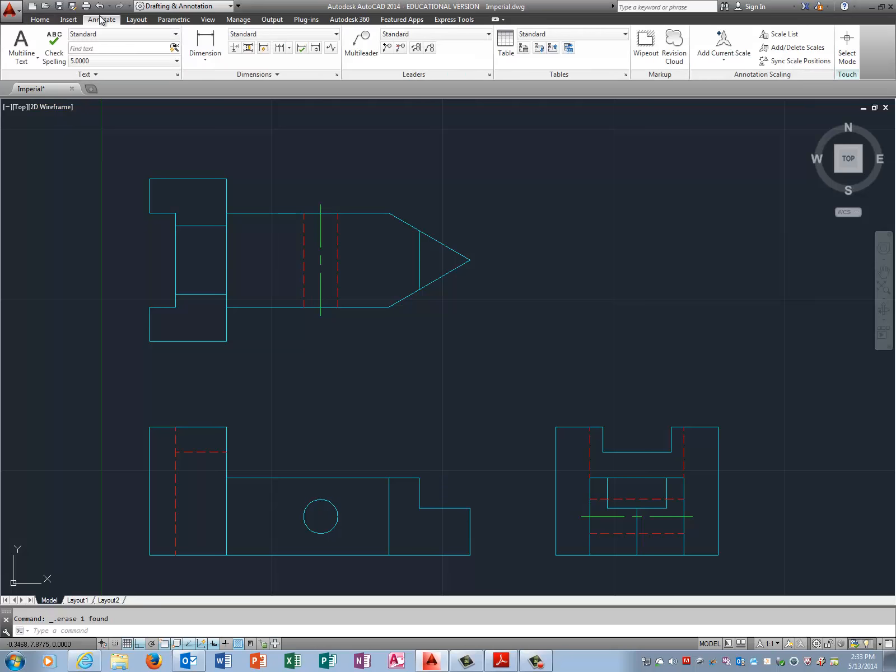
{"action": "left_click", "coordinate": [336, 74]}
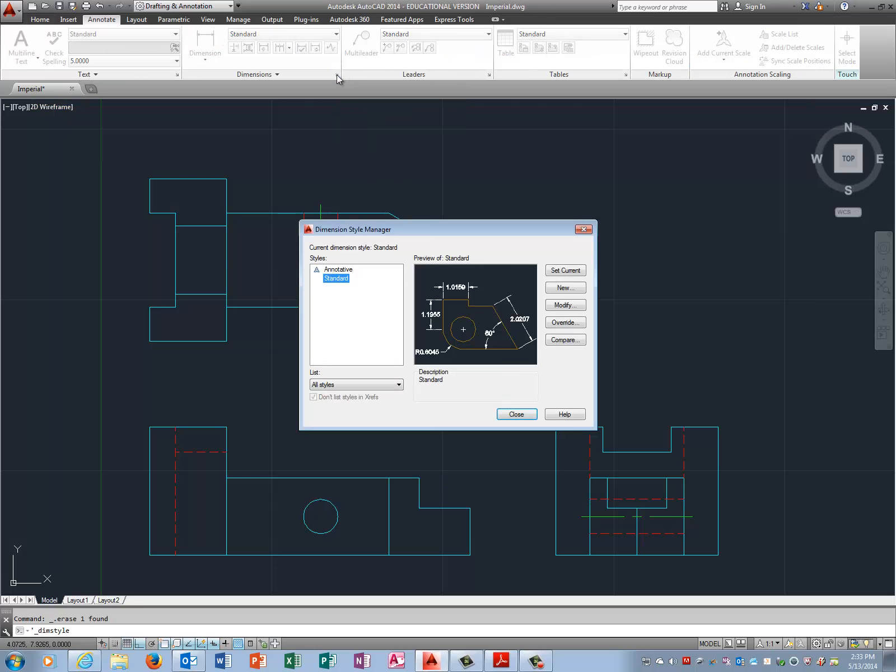
{"action": "left_click", "coordinate": [563, 306]}
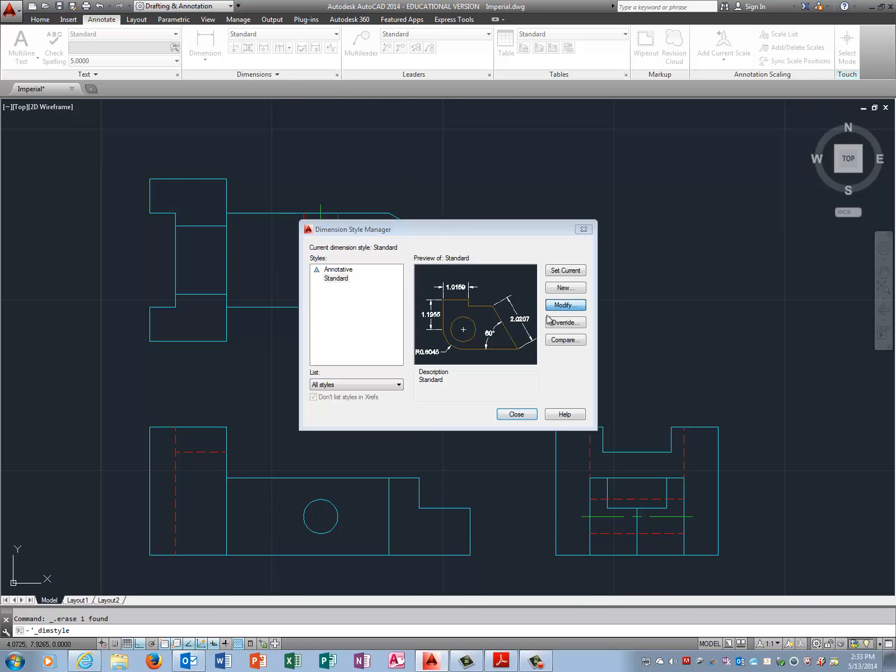
{"action": "left_click", "coordinate": [219, 323]}
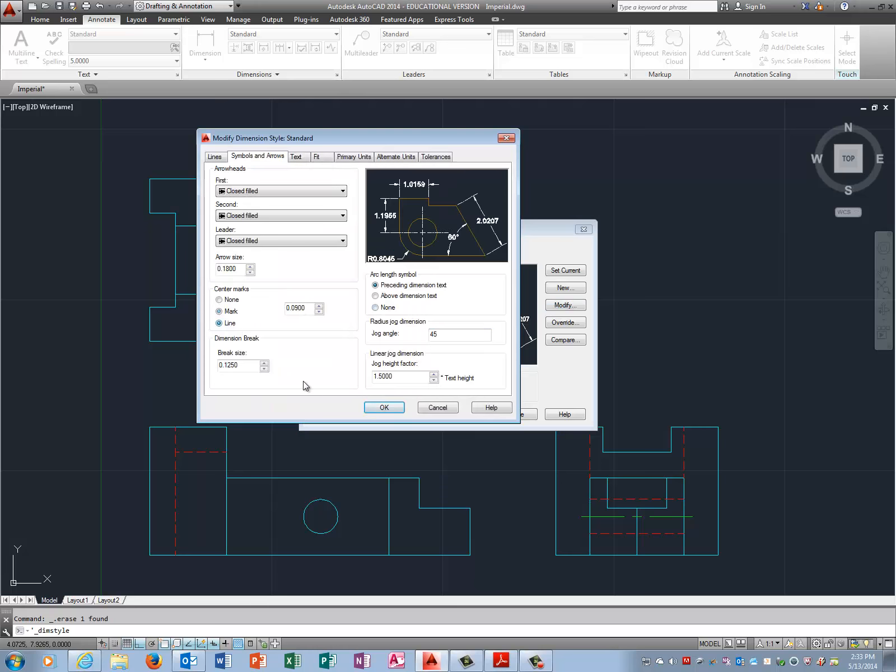
{"action": "left_click", "coordinate": [383, 409]}
{"action": "left_click", "coordinate": [514, 414]}
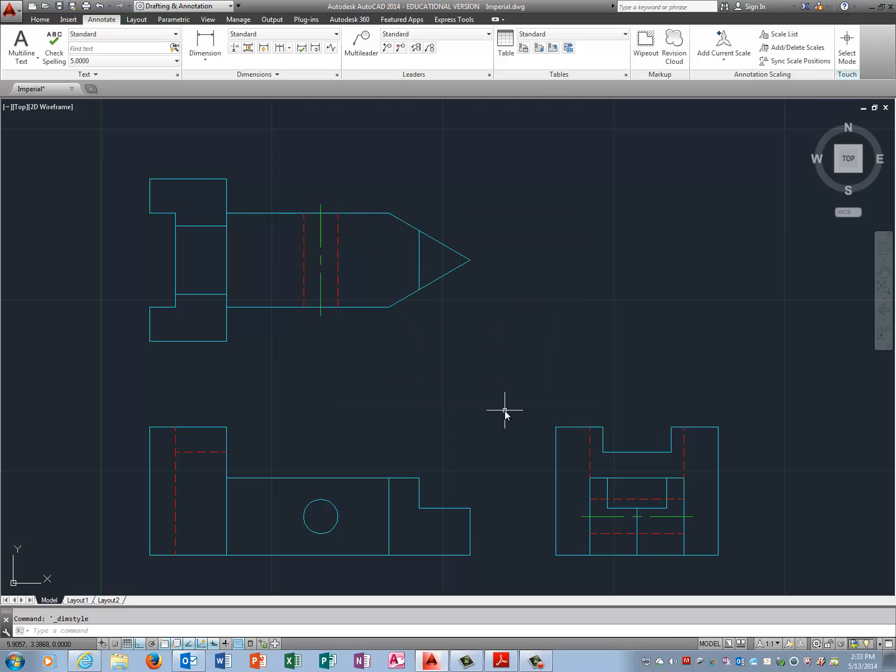
Step: Add center lines to the hole circle in the front view with the DIMCENTER command
{"action": "type", "text": "dimcenter"}
{"action": "key", "text": "Return"}
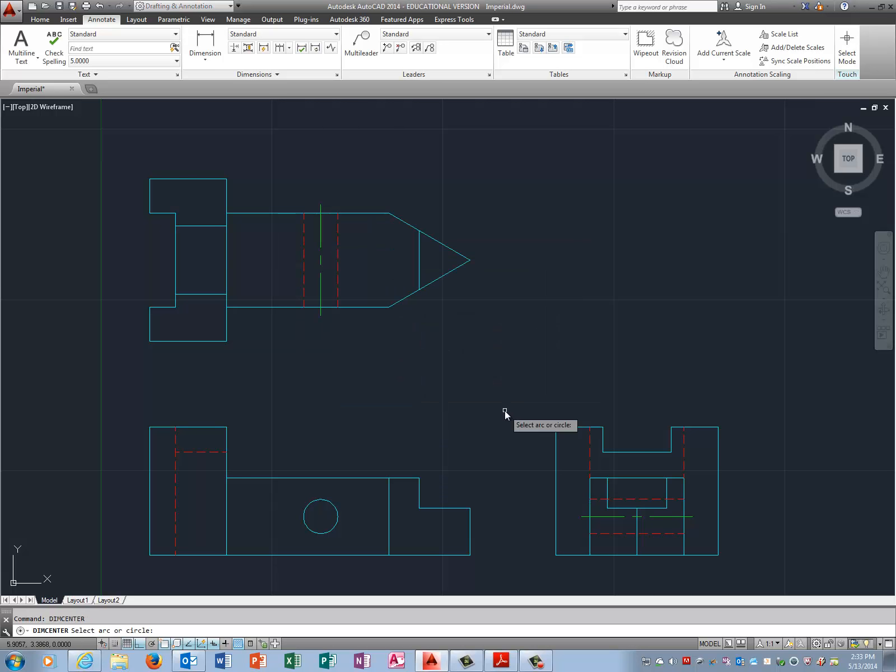
{"action": "left_click", "coordinate": [337, 514]}
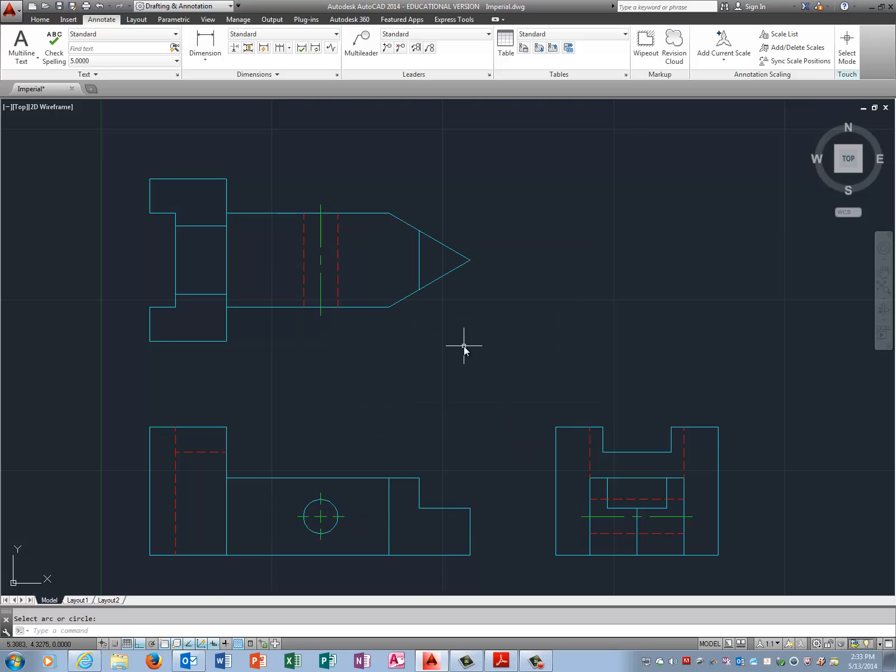
{"action": "key", "text": "Return"}
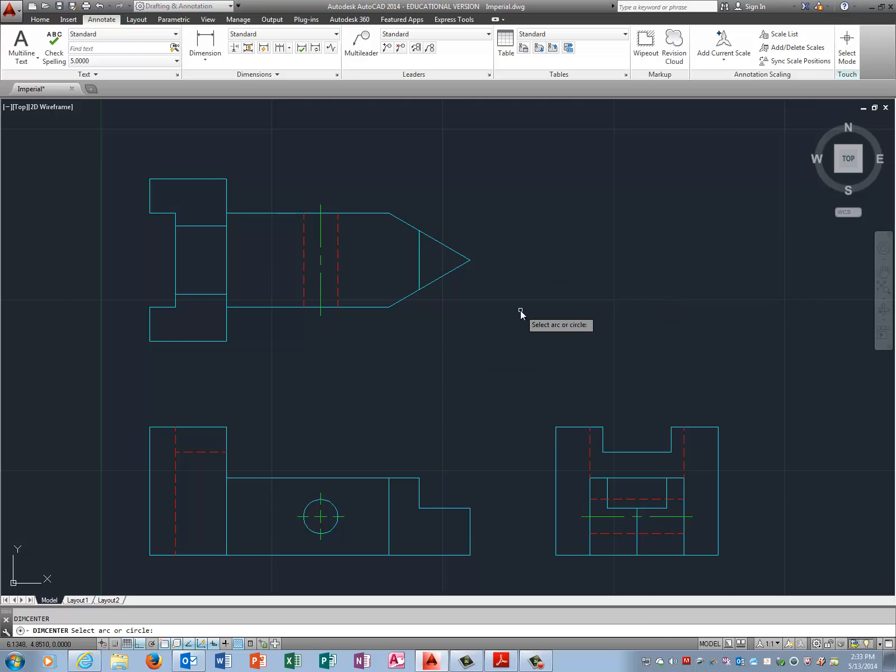